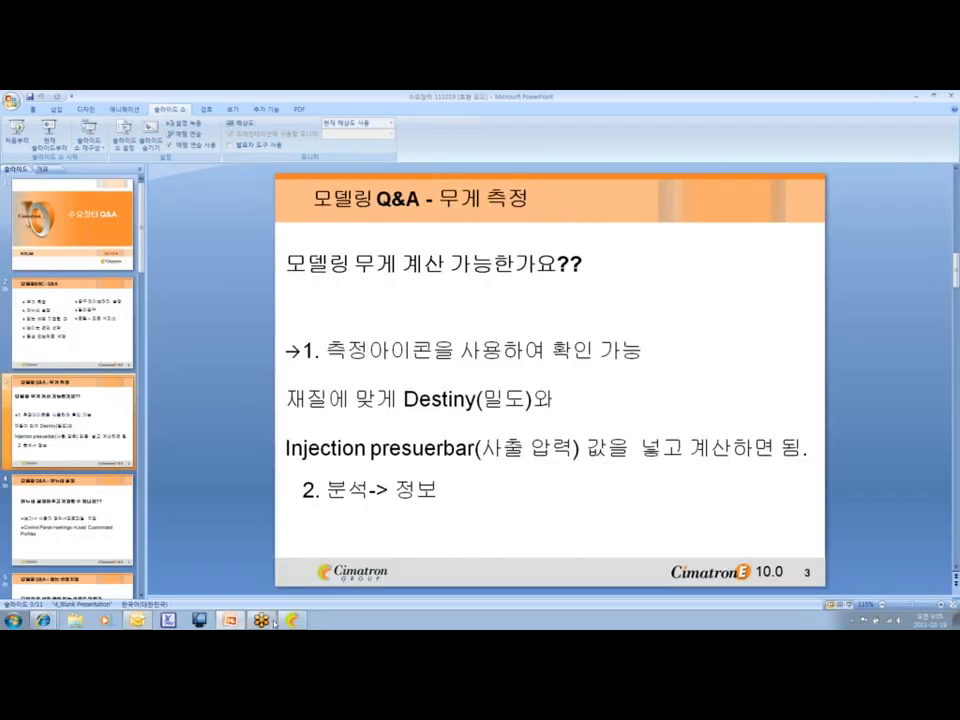
Switch to CimatronE, maximize its window, and measure the mass properties of the whole ring-shaped part.
{"action": "left_click", "coordinate": [271, 621]}
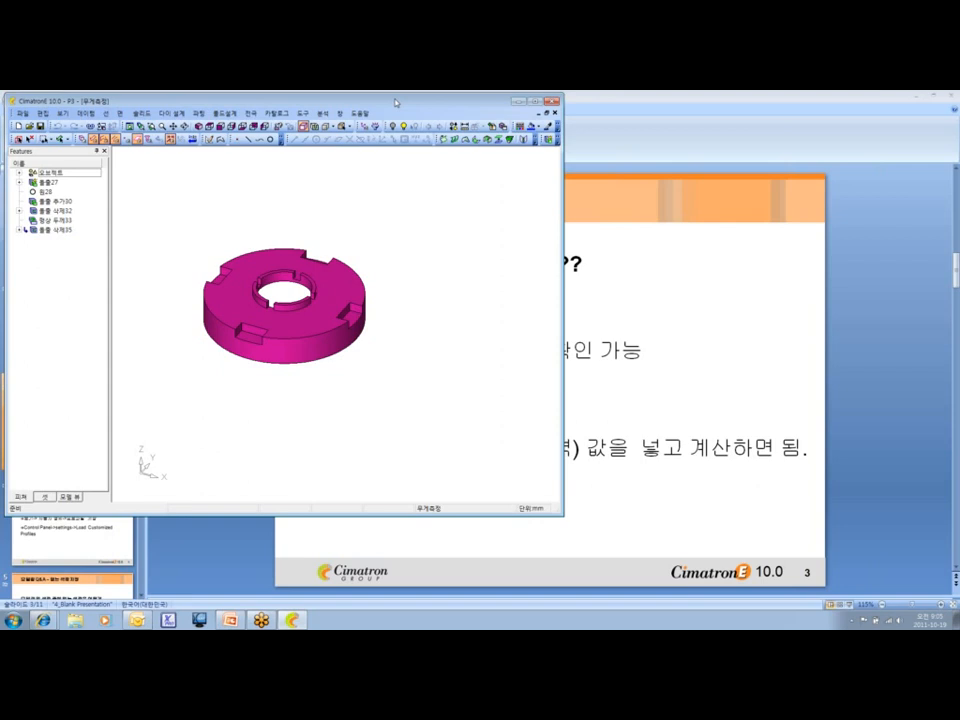
{"action": "double_click", "coordinate": [395, 102]}
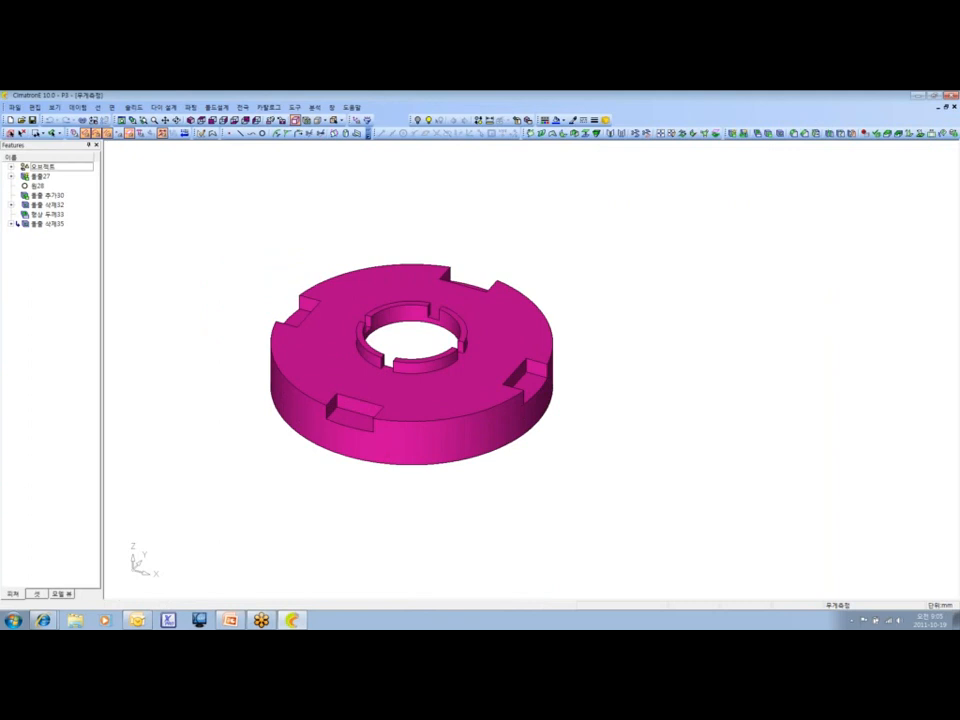
{"action": "left_click", "coordinate": [488, 121]}
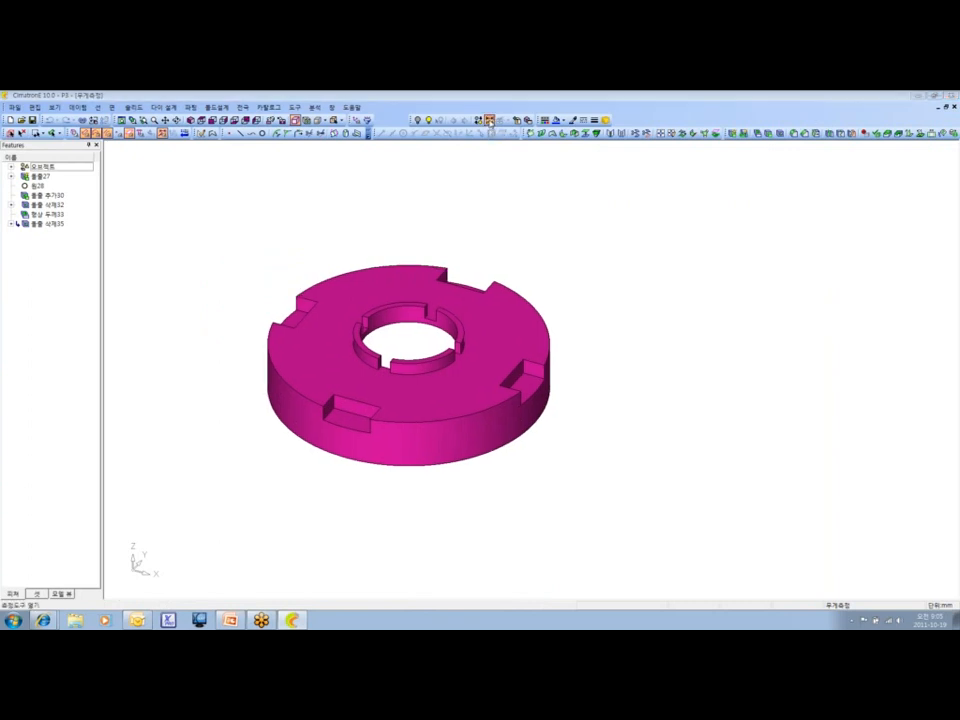
{"action": "left_click", "coordinate": [488, 121]}
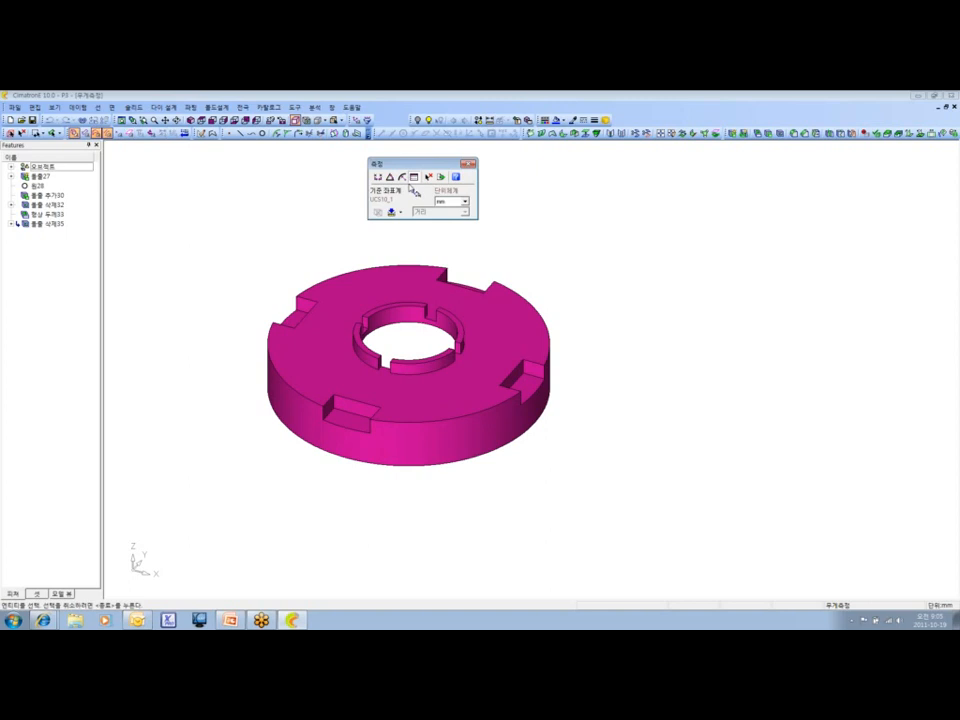
{"action": "left_click", "coordinate": [399, 283]}
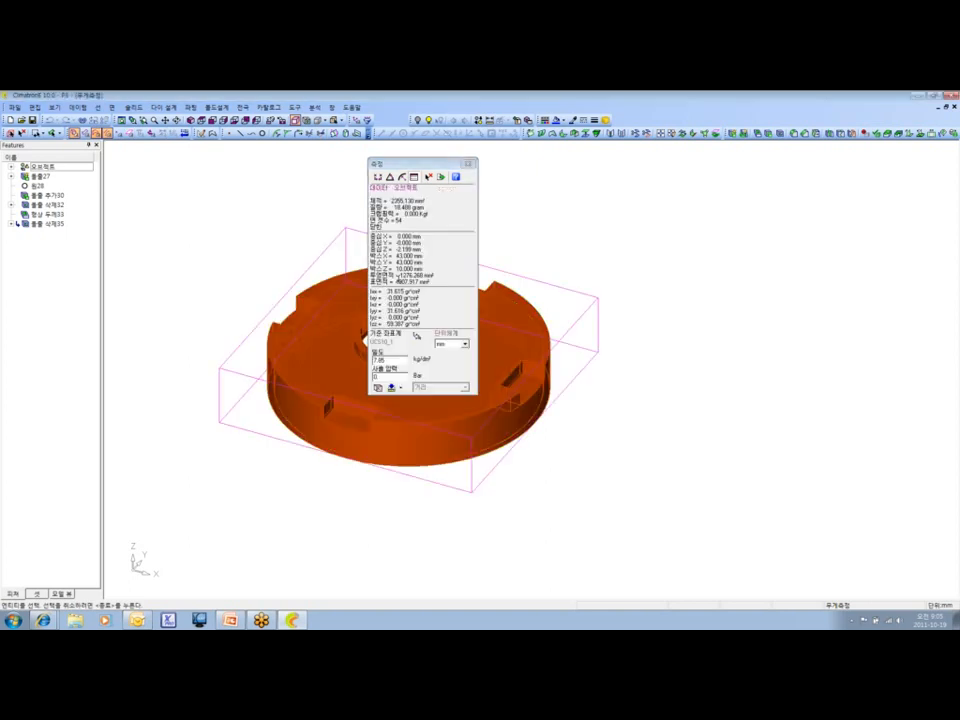
{"action": "left_click_drag", "start_coordinate": [422, 168], "coordinate": [591, 167]}
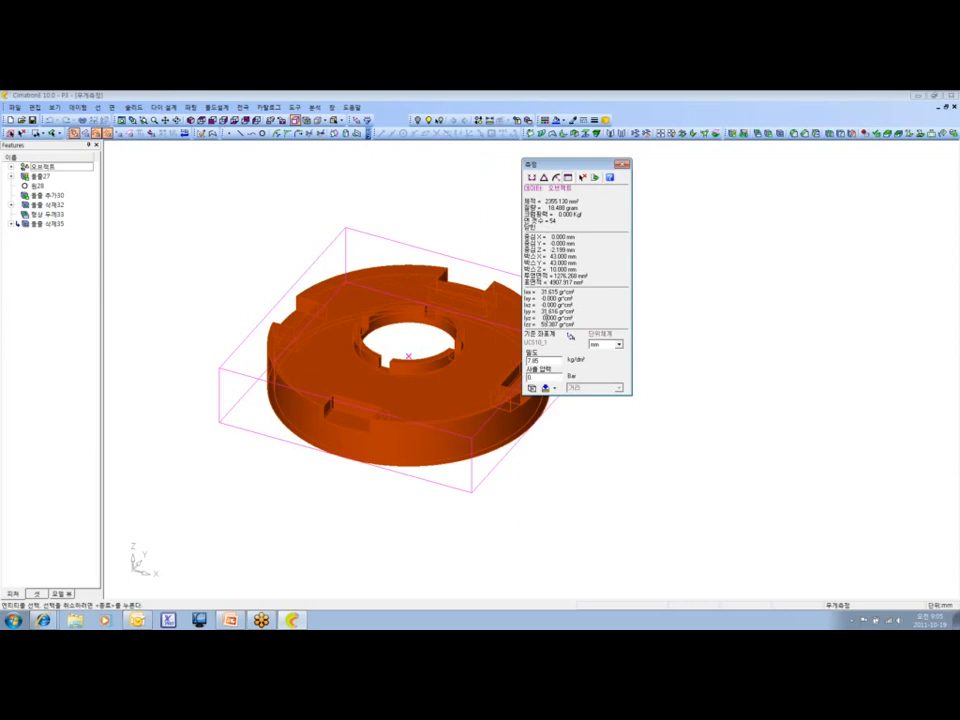
Recalculate the part's mass in the measurement with a density of 9 kg/dm³.
{"action": "left_click_drag", "start_coordinate": [548, 361], "coordinate": [528, 360]}
{"action": "type", "text": "7"}
{"action": "left_click", "coordinate": [555, 377]}
Open the measurement report preview for the part, close it, and end the measurement.
{"action": "left_click", "coordinate": [595, 178]}
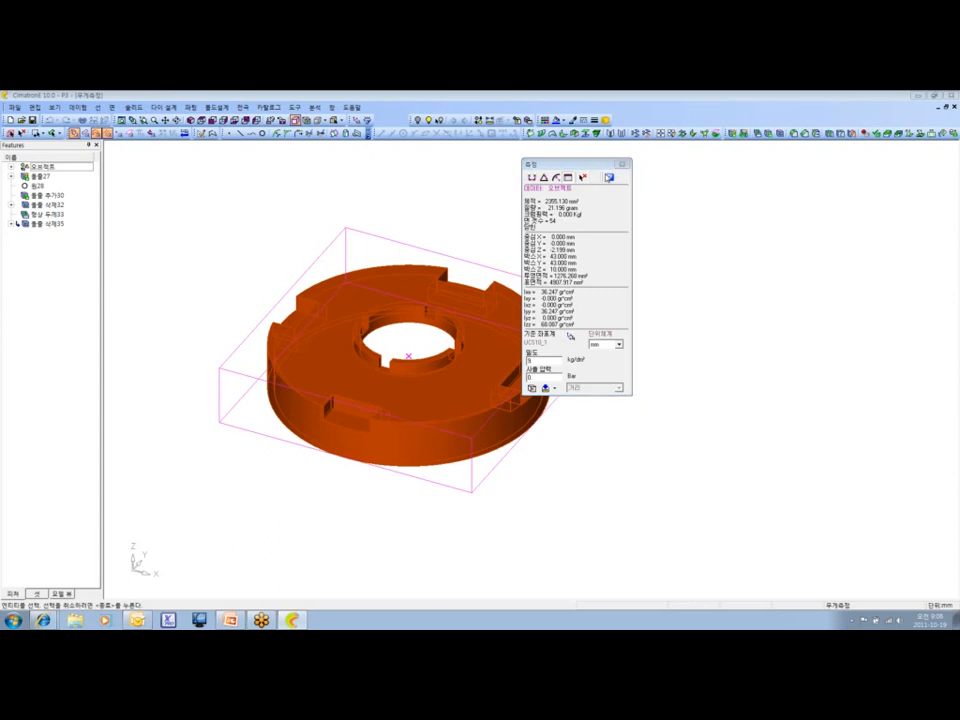
{"action": "left_click", "coordinate": [609, 178]}
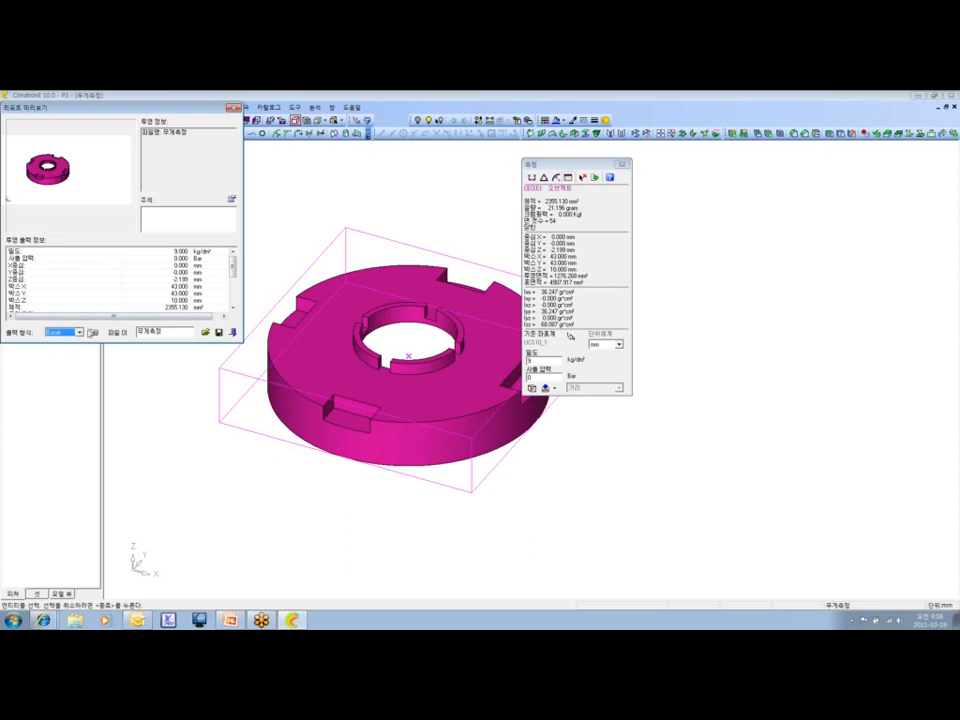
{"action": "left_click", "coordinate": [233, 332]}
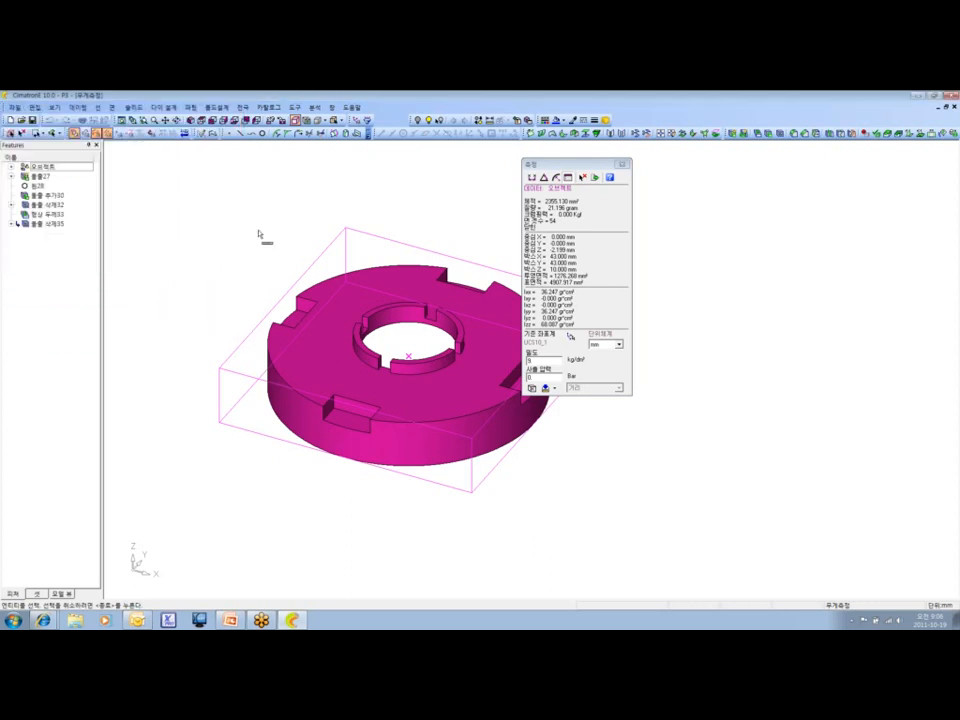
{"action": "middle_click", "coordinate": [260, 235]}
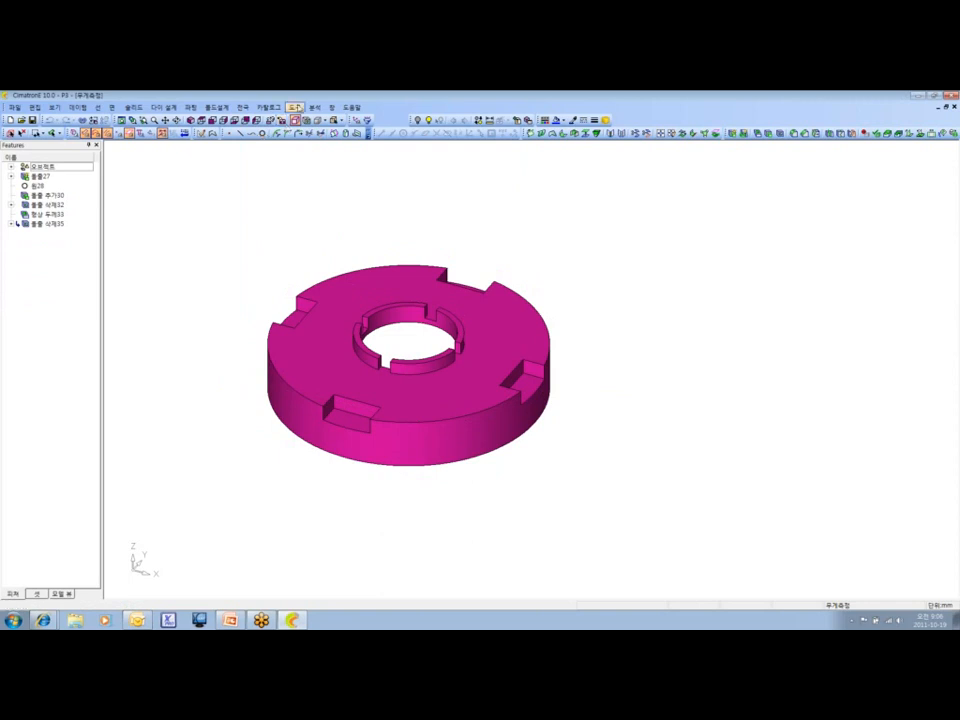
Query the ring part's area, volume and mass with the Information (정보) analysis.
{"action": "left_click", "coordinate": [315, 107]}
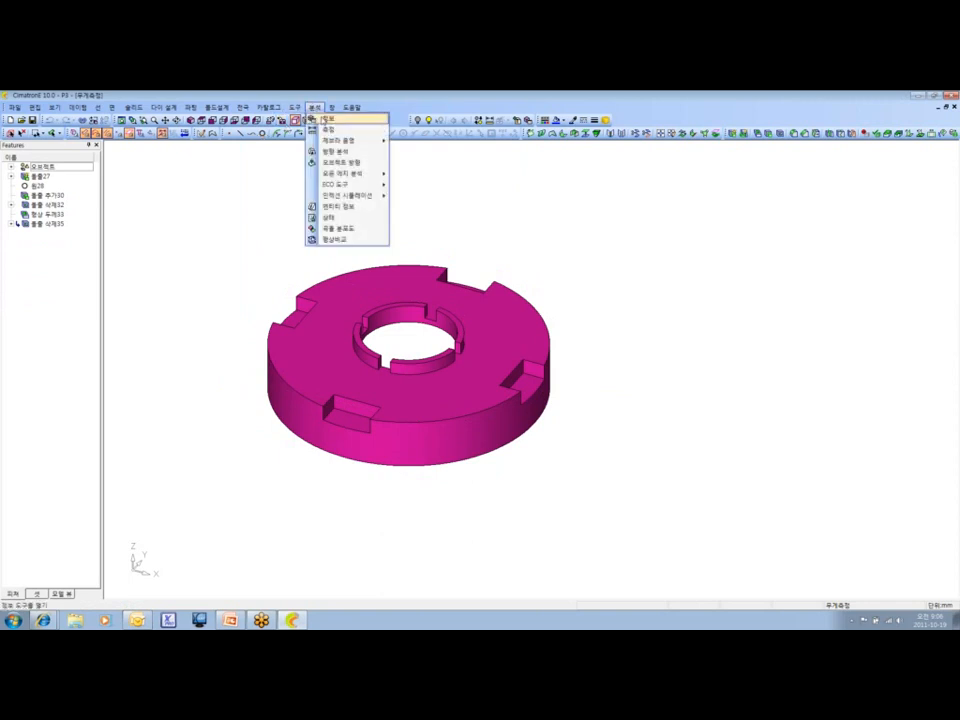
{"action": "left_click", "coordinate": [326, 118]}
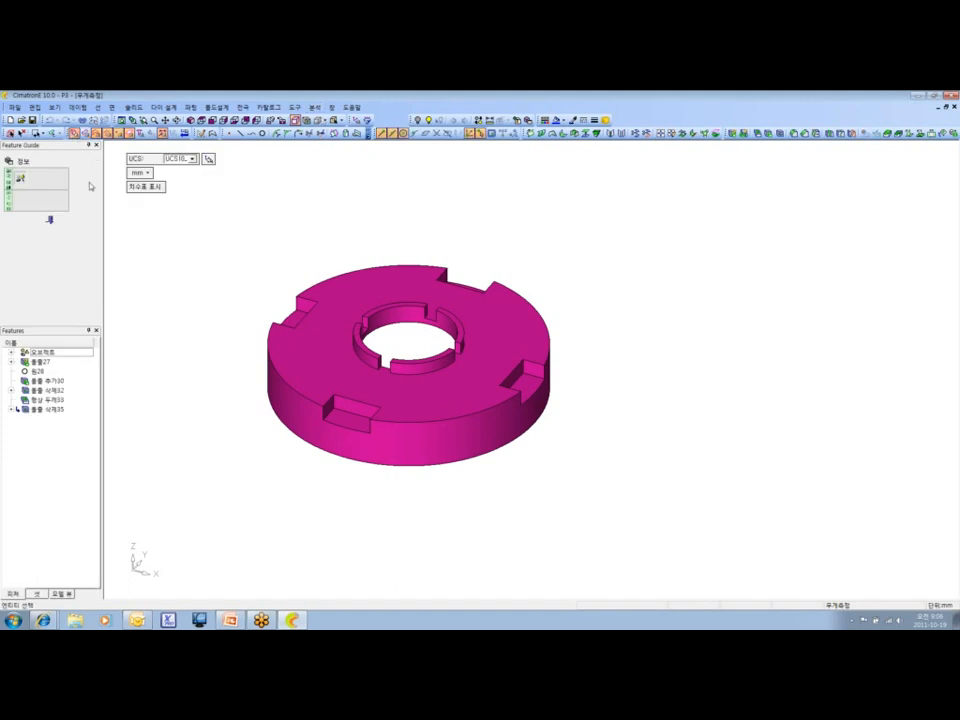
{"action": "left_click", "coordinate": [410, 283]}
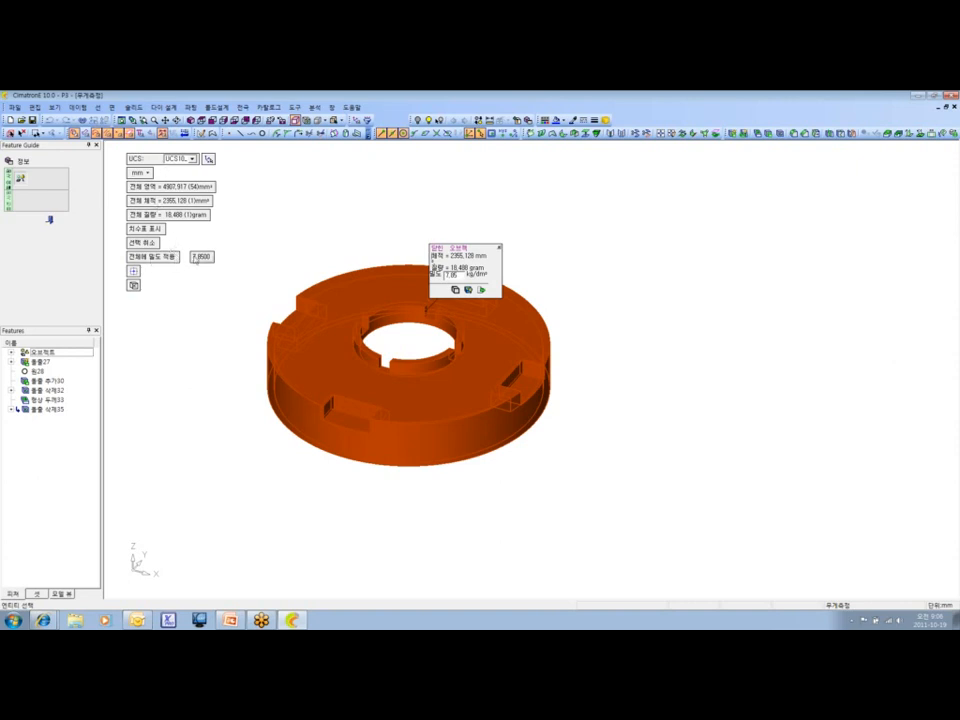
Apply a density of 9 to the whole selection in the Information analysis and exit it.
{"action": "left_click", "coordinate": [198, 260]}
{"action": "type", "text": "9"}
{"action": "left_click", "coordinate": [171, 258]}
{"action": "left_click", "coordinate": [171, 258]}
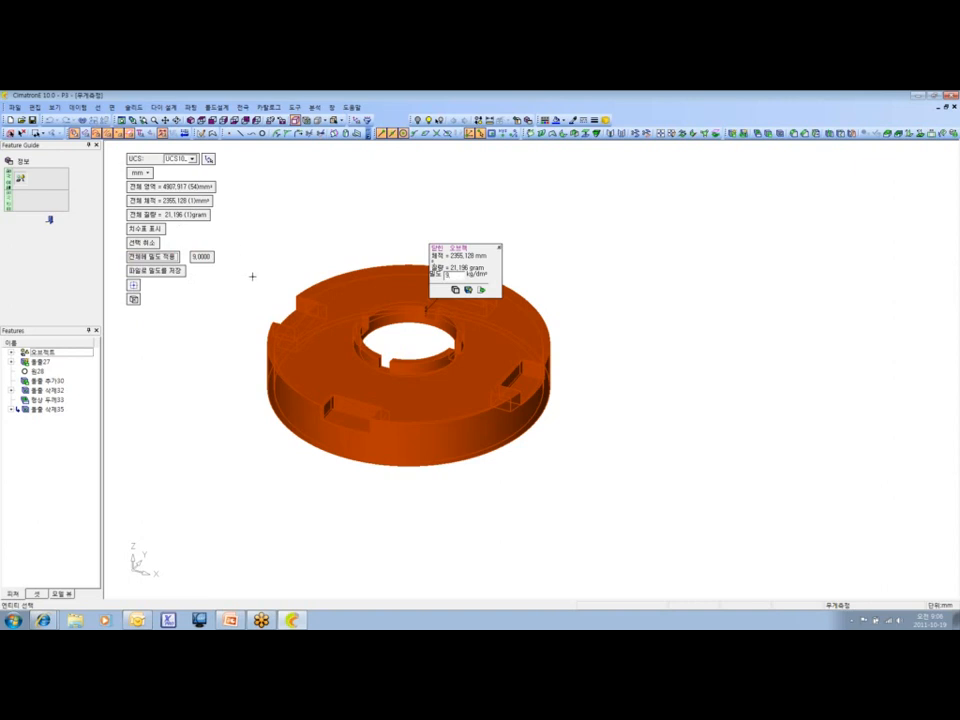
{"action": "left_click", "coordinate": [49, 221]}
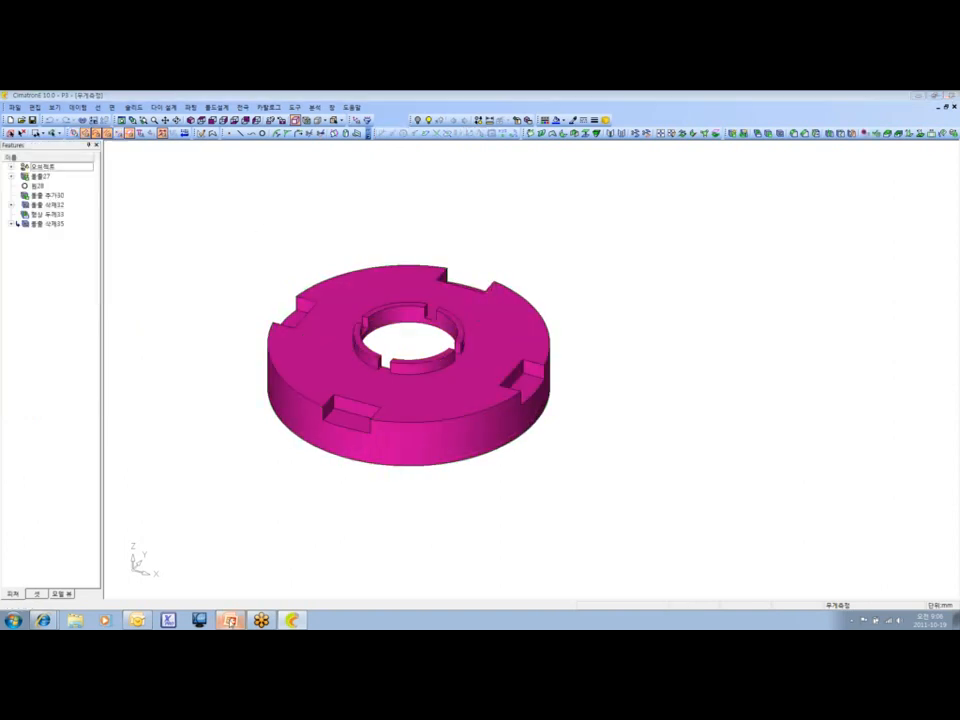
Switch to the PowerPoint presentation and advance to slide 4 about menu bar settings.
{"action": "left_click", "coordinate": [229, 621]}
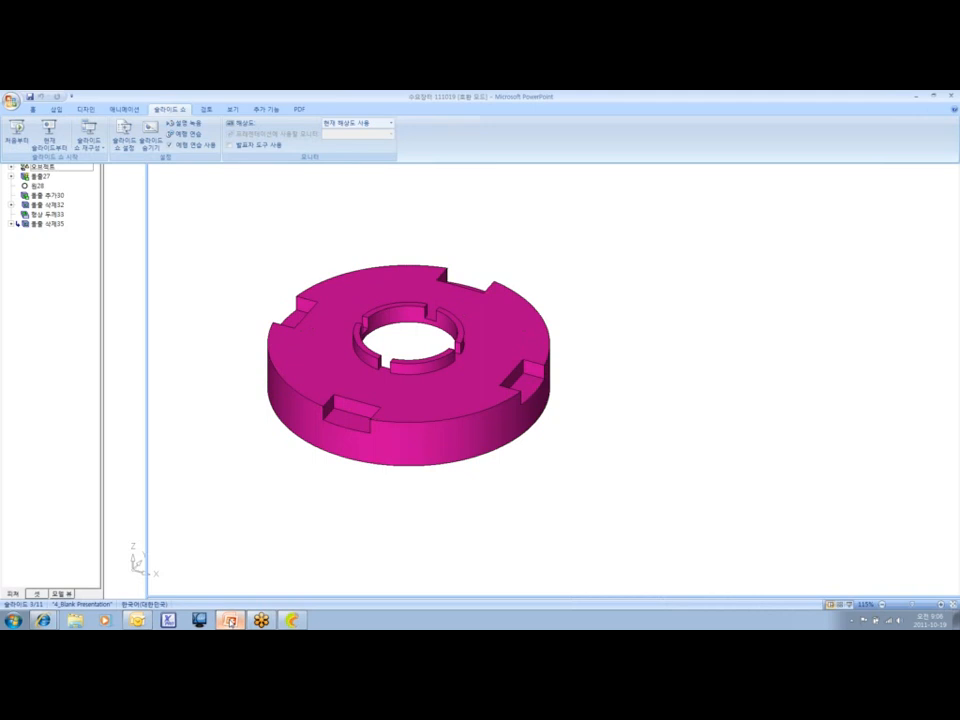
{"action": "scroll", "coordinate": [495, 331], "scroll_direction": "down", "scroll_amount": 1}
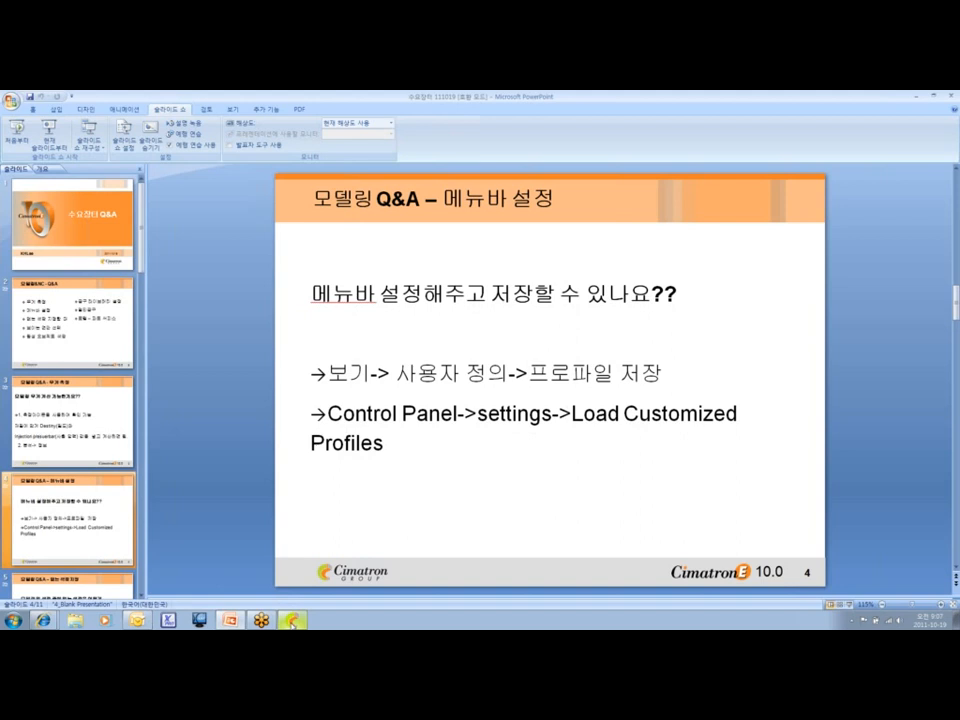
Switch to CimatronE, open the dialog for saving the user customization profile as a CPF file, and close it without saving.
{"action": "left_click", "coordinate": [291, 621]}
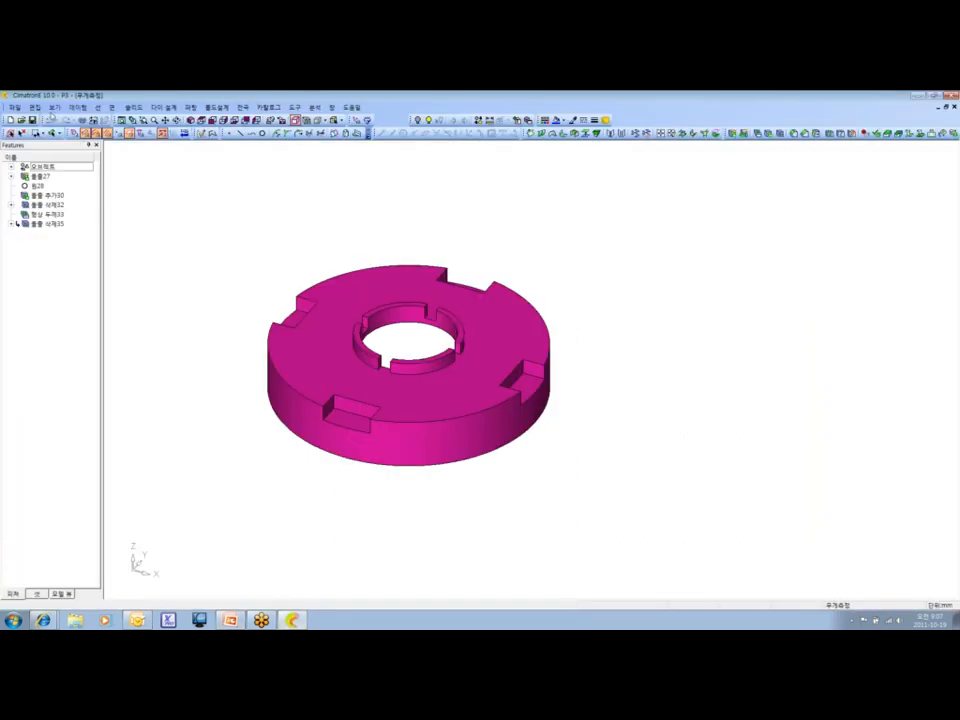
{"action": "left_click", "coordinate": [54, 107]}
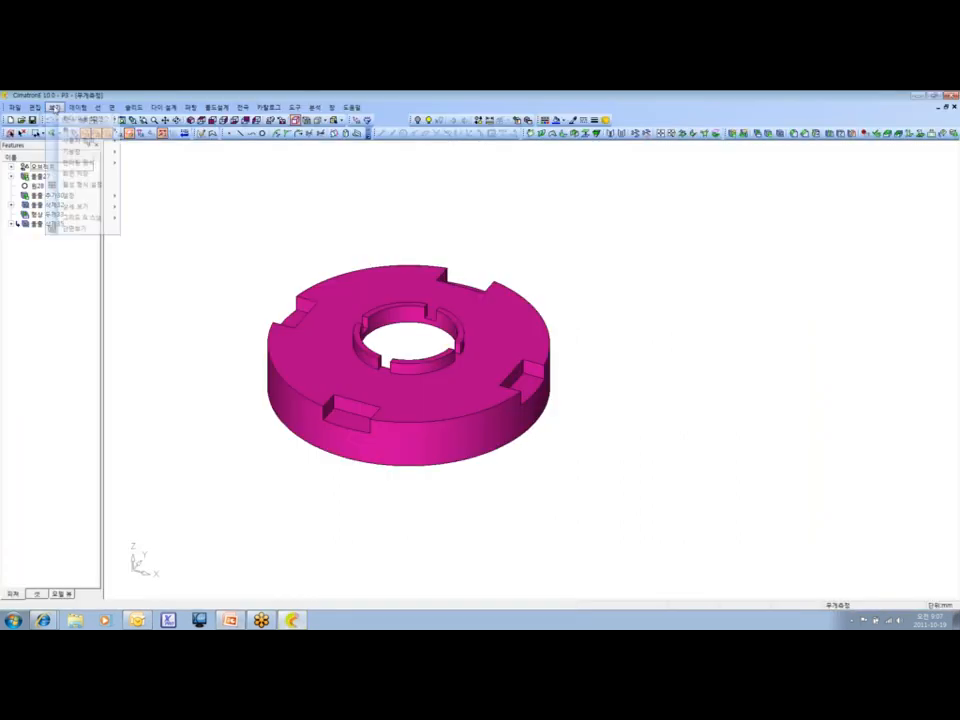
{"action": "mouse_move", "coordinate": [85, 140]}
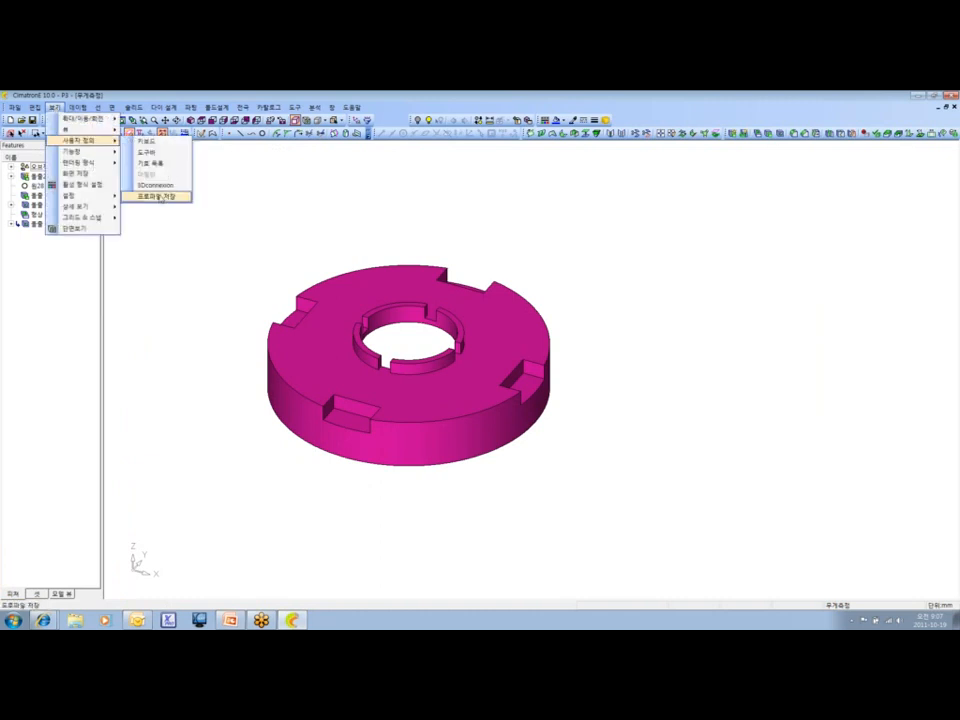
{"action": "left_click", "coordinate": [155, 196]}
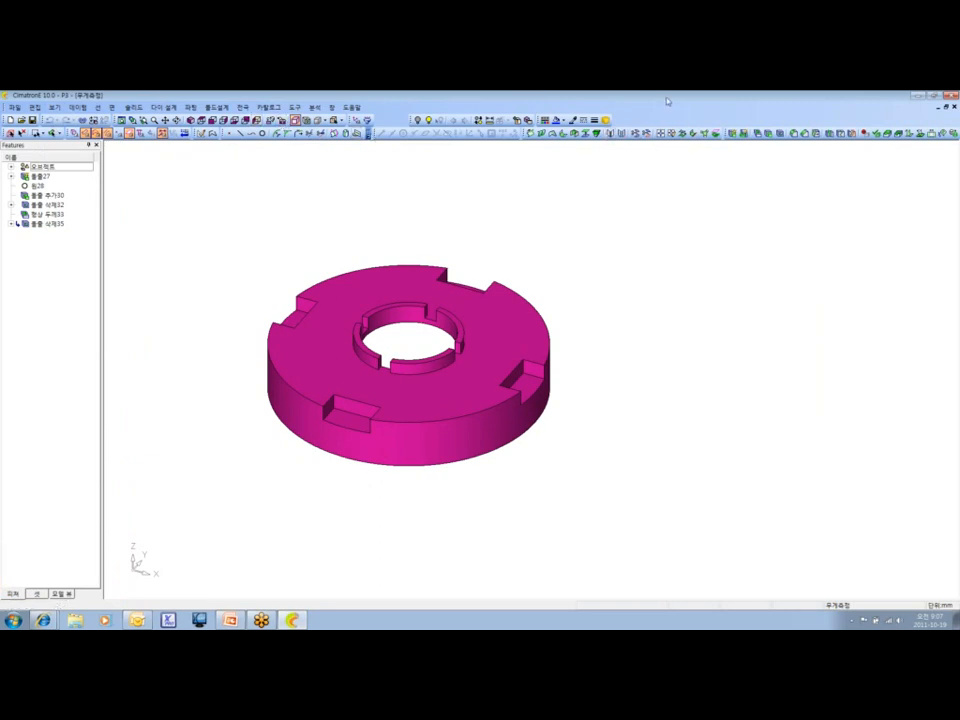
{"action": "left_click", "coordinate": [56, 107]}
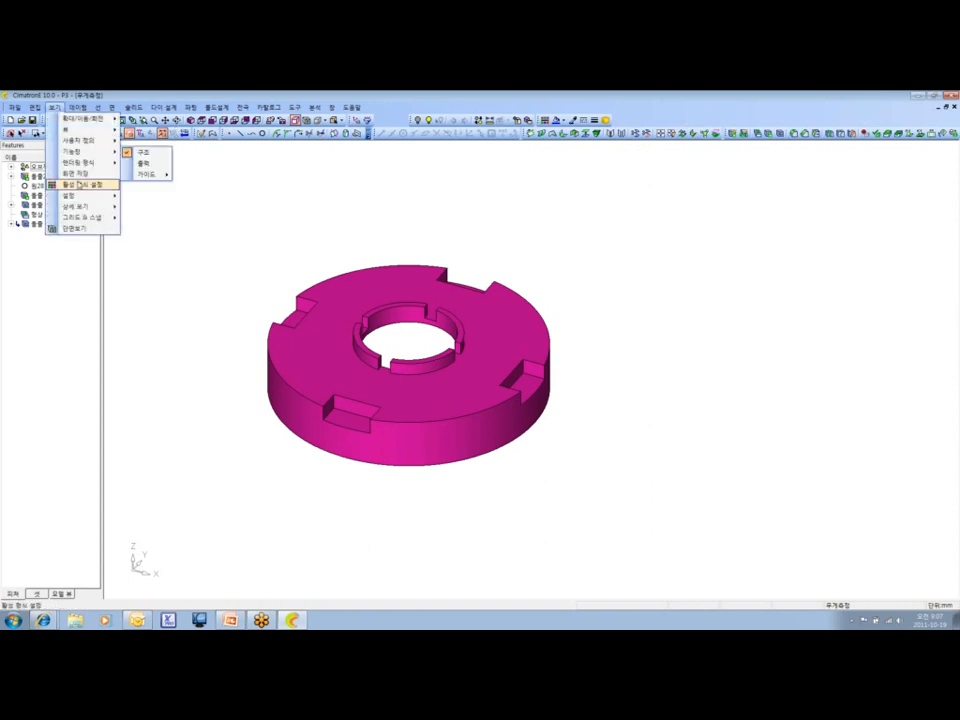
{"action": "mouse_move", "coordinate": [85, 140]}
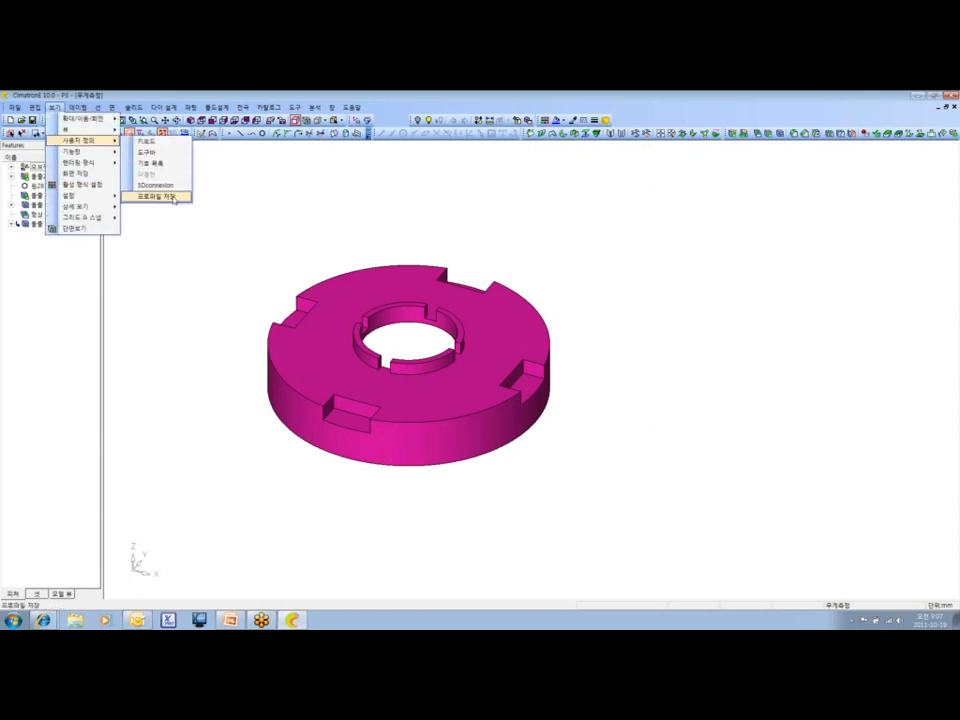
{"action": "left_click", "coordinate": [172, 198]}
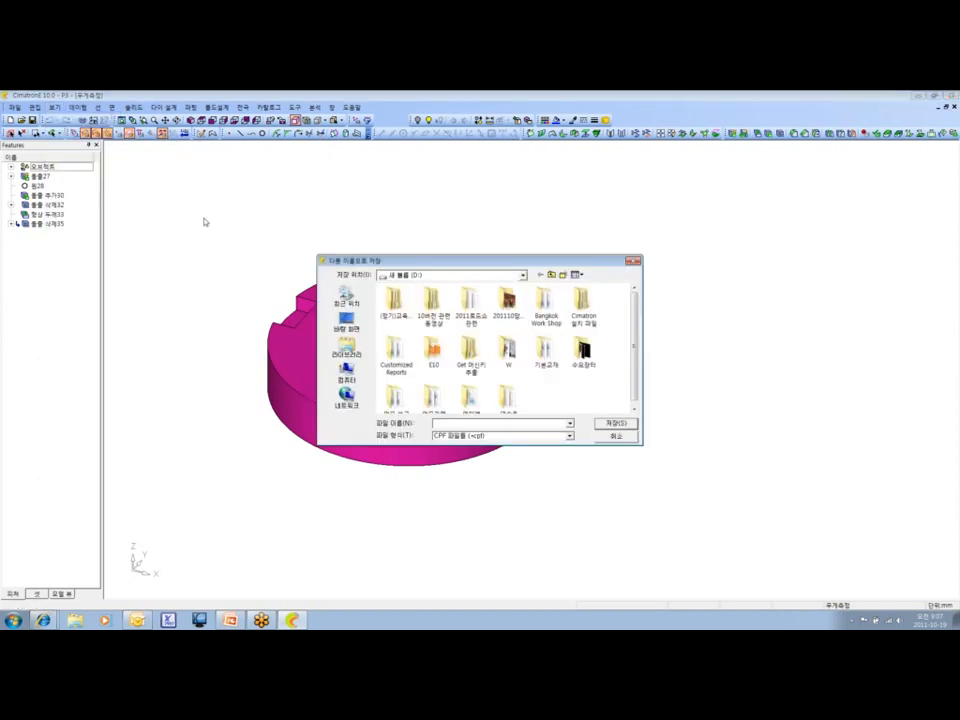
{"action": "left_click", "coordinate": [633, 261]}
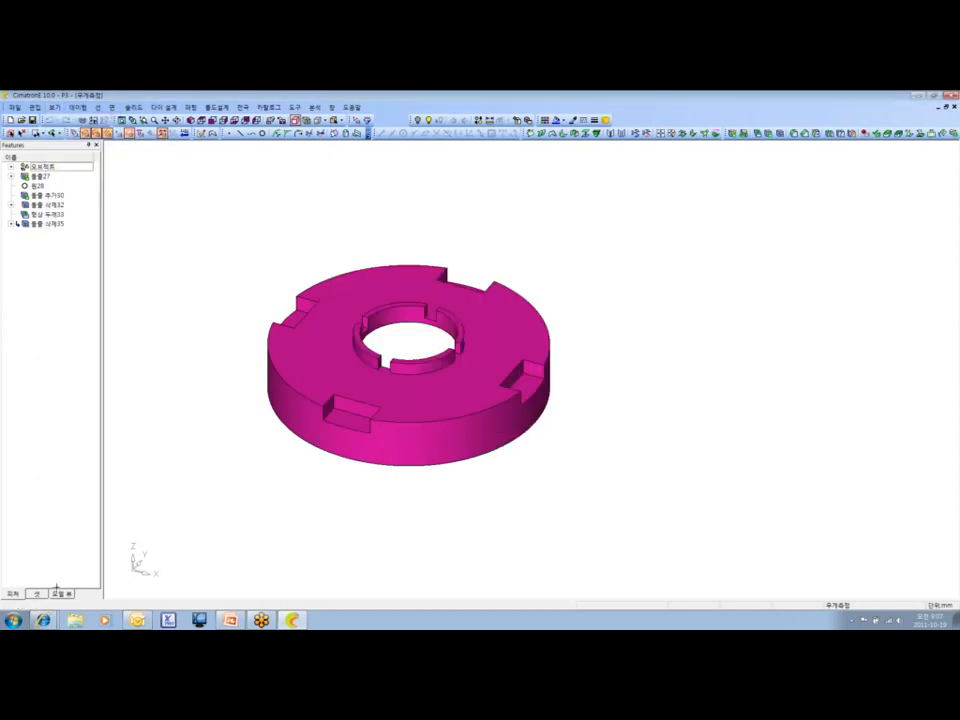
Launch the CimatronE Control Panel of the CimatronE 10.0 installation.
{"action": "left_click", "coordinate": [13, 620]}
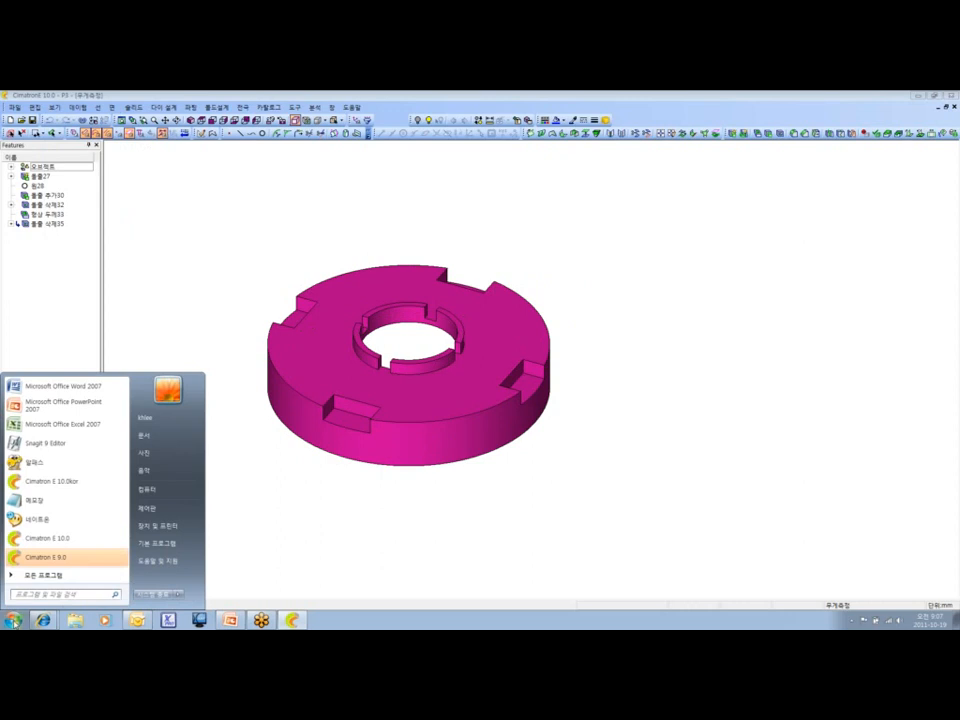
{"action": "left_click", "coordinate": [45, 575]}
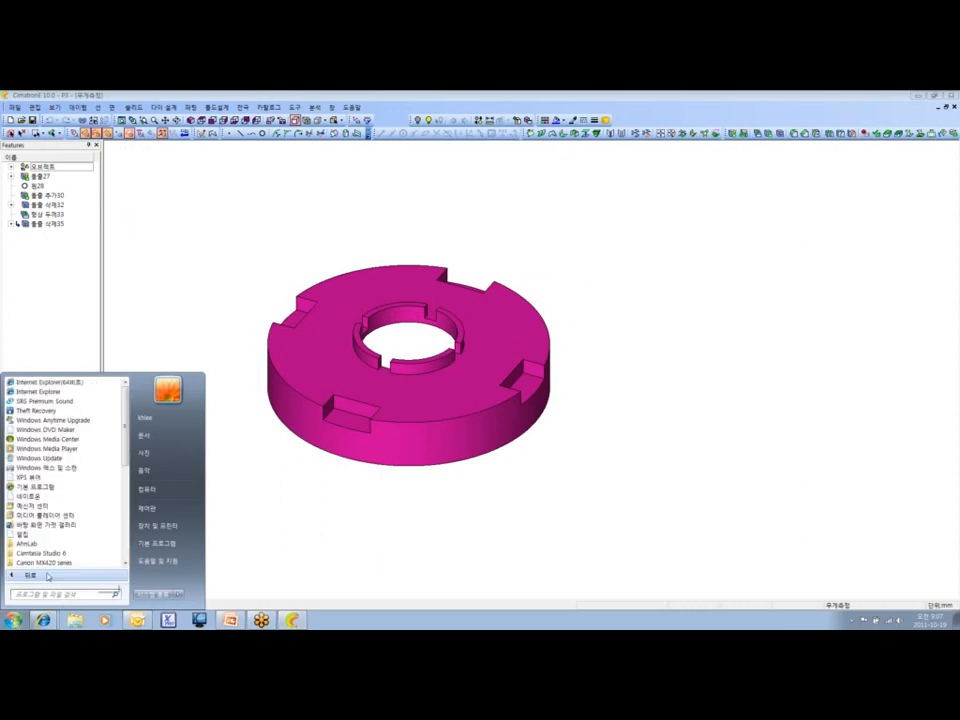
{"action": "scroll", "coordinate": [58, 516], "scroll_direction": "down", "scroll_amount": 3}
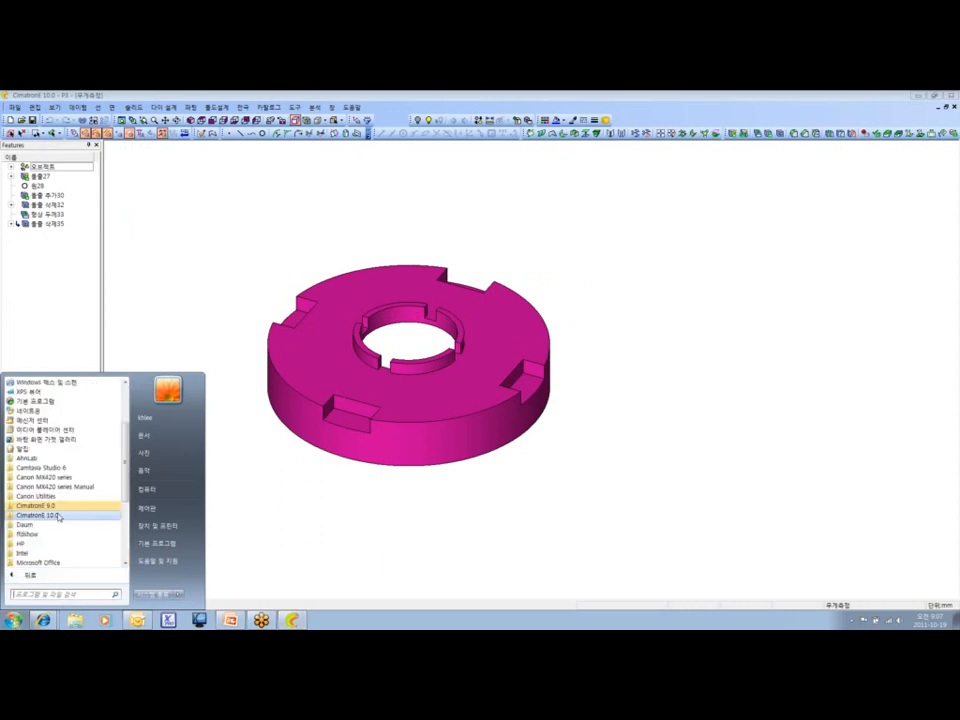
{"action": "left_click", "coordinate": [58, 516]}
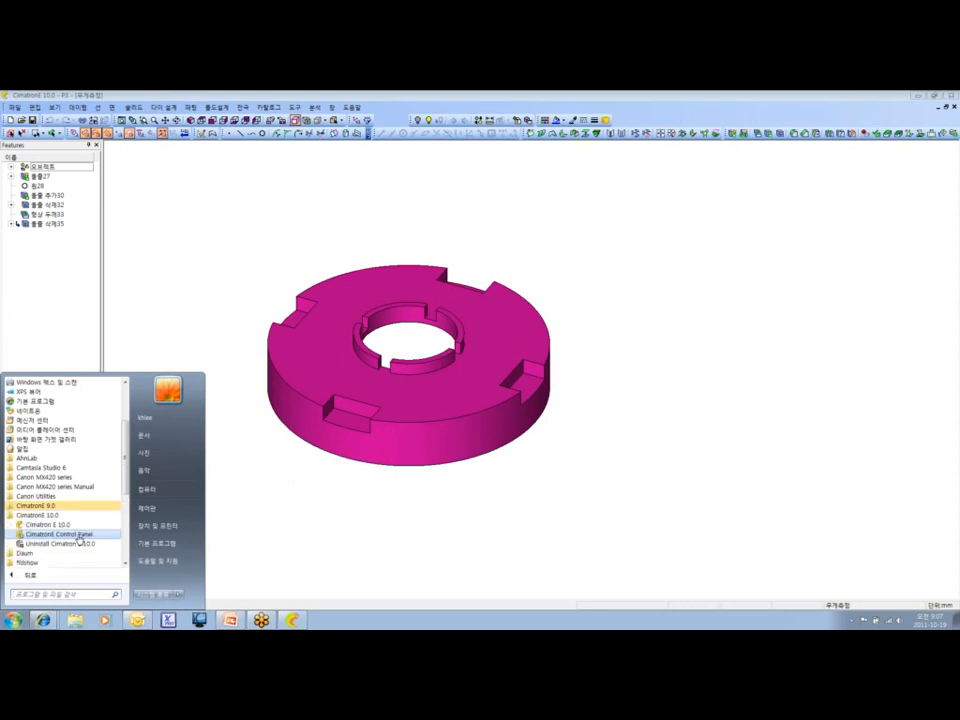
{"action": "left_click", "coordinate": [79, 538]}
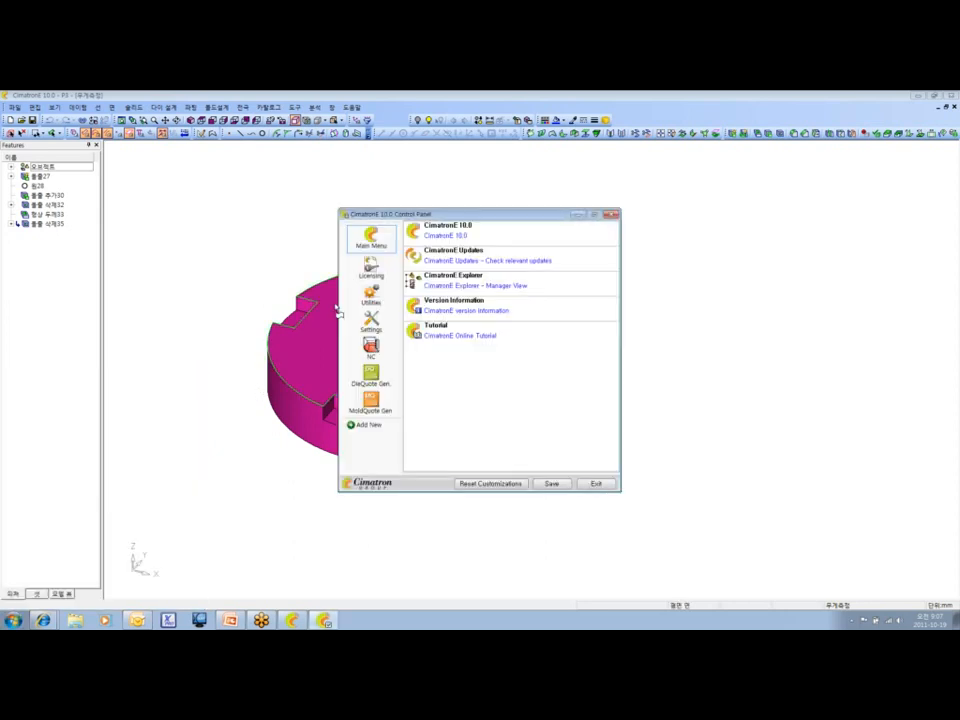
Show the Load Customized Profiles function among the control panel's settings and close the control panel.
{"action": "left_click", "coordinate": [386, 325]}
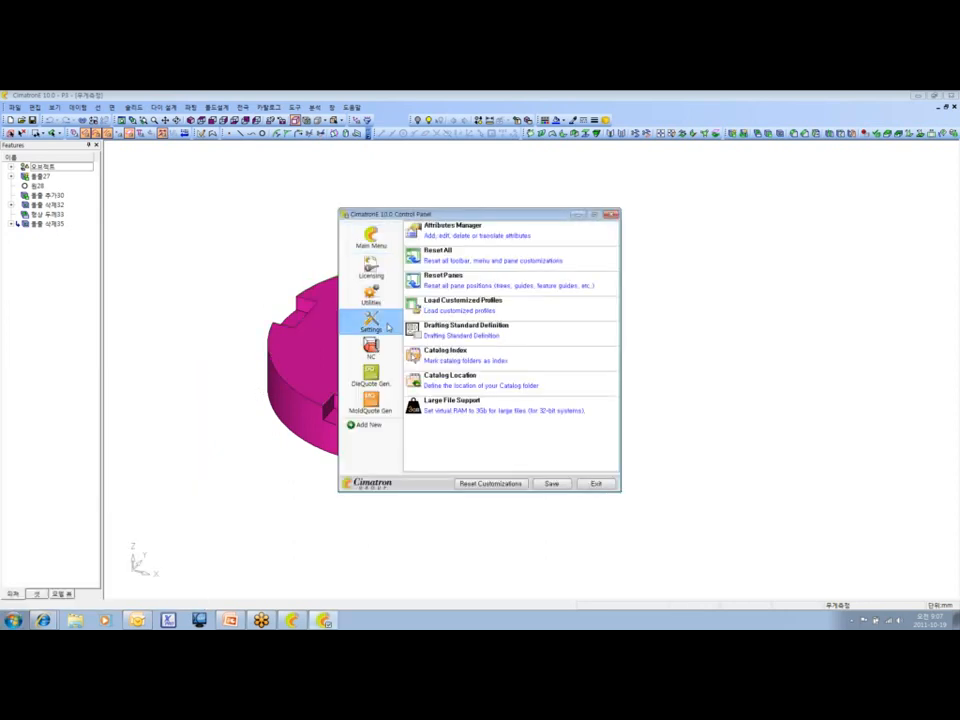
{"action": "left_click", "coordinate": [480, 312]}
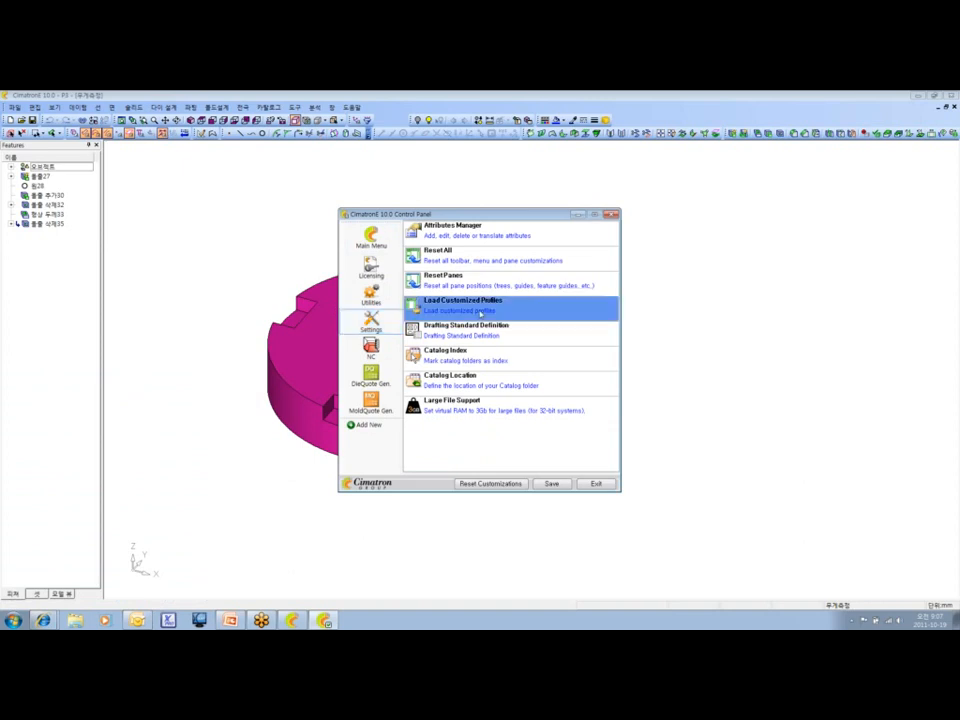
{"action": "left_click", "coordinate": [476, 311]}
{"action": "key", "text": "Return"}
{"action": "left_click", "coordinate": [614, 214]}
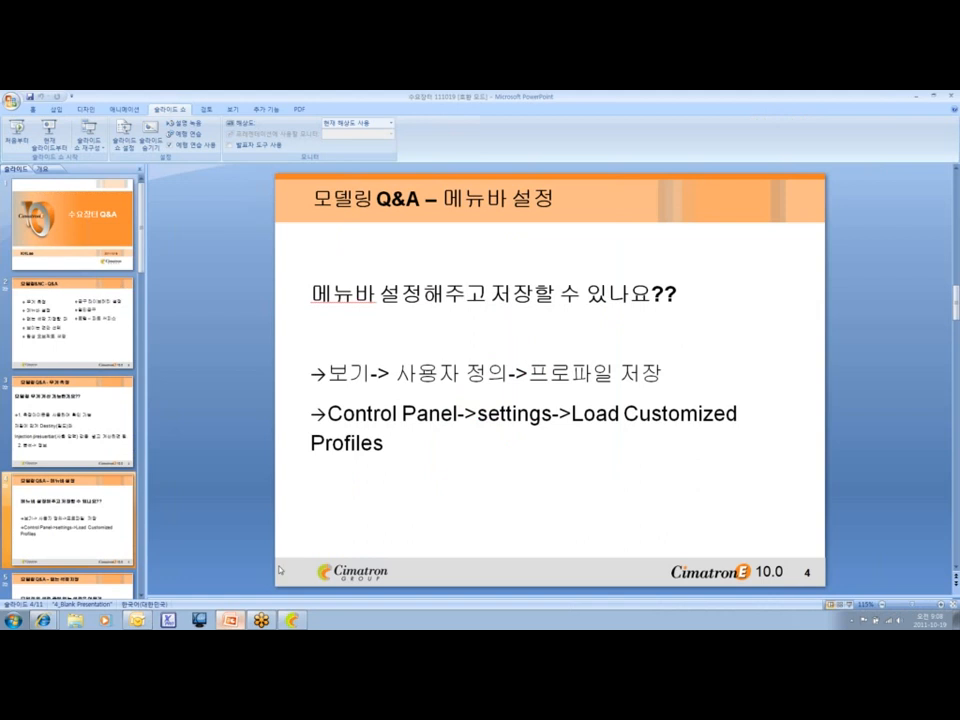
Advance the presentation to slide 5 about assigning missing colours and switch to the purple cylindrical part in CimatronE.
{"action": "scroll", "coordinate": [345, 280], "scroll_direction": "down", "scroll_amount": 1}
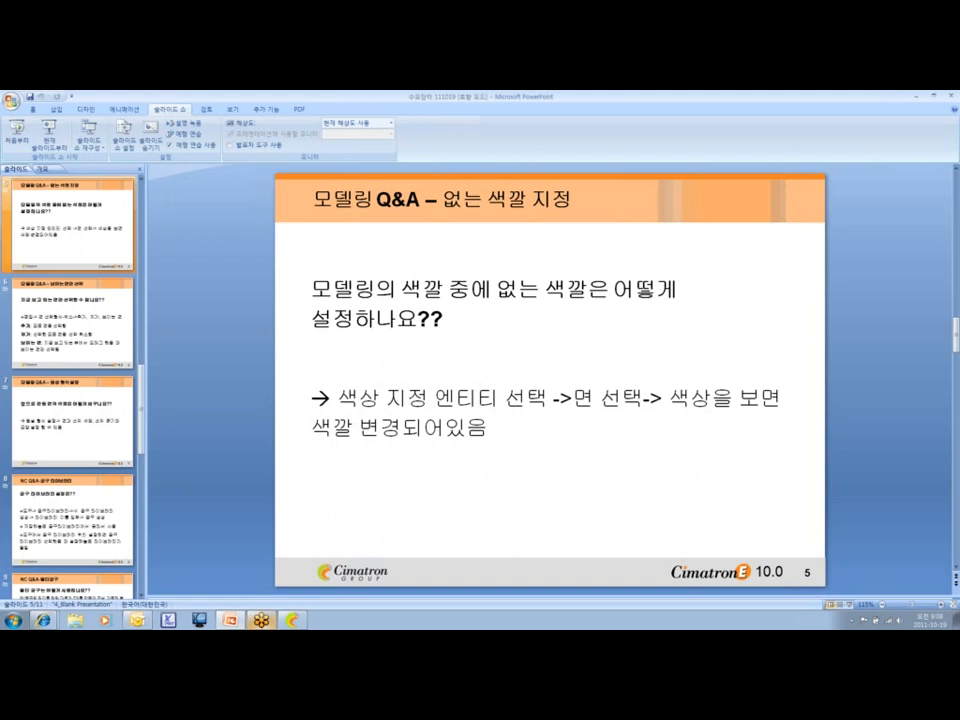
{"action": "left_click", "coordinate": [289, 621]}
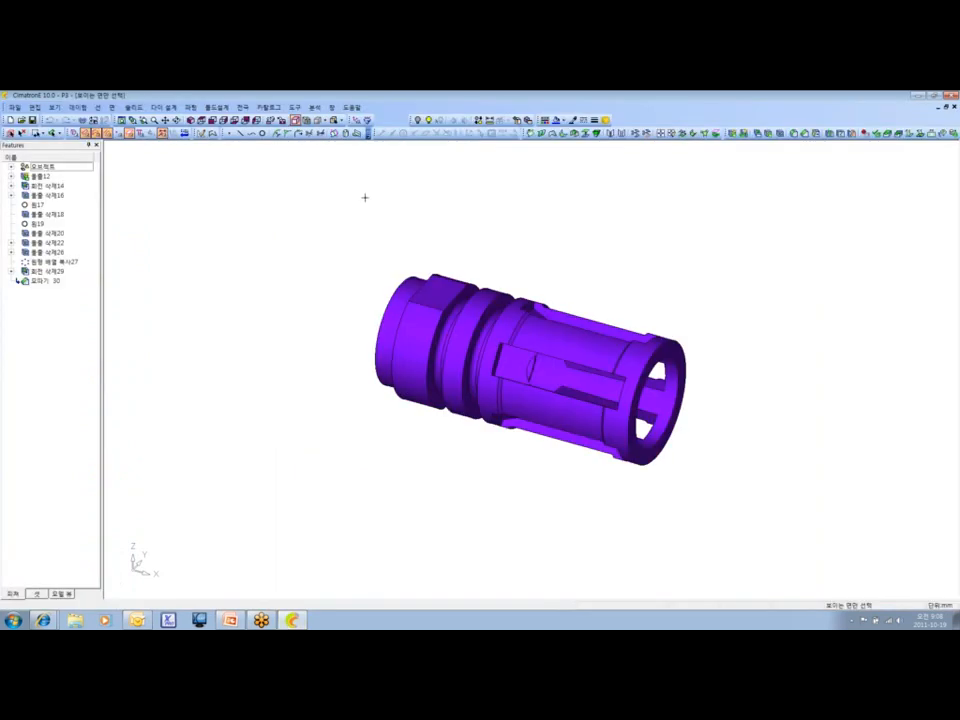
Switch to the stock-shaped part with the Cimatron lettering and bring up the standard colour palette for its available colours.
{"action": "key", "text": "ctrl+Tab"}
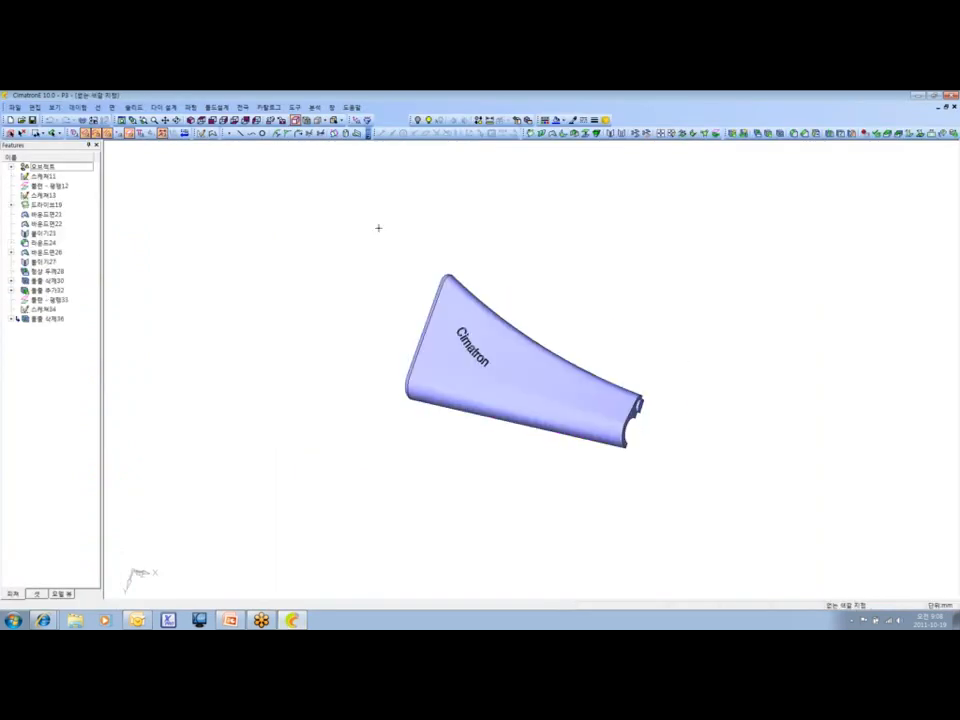
{"action": "left_click_drag", "start_coordinate": [378, 228], "coordinate": [404, 288], "text": "ctrl"}
{"action": "left_click_drag", "start_coordinate": [466, 313], "coordinate": [597, 378], "text": "ctrl"}
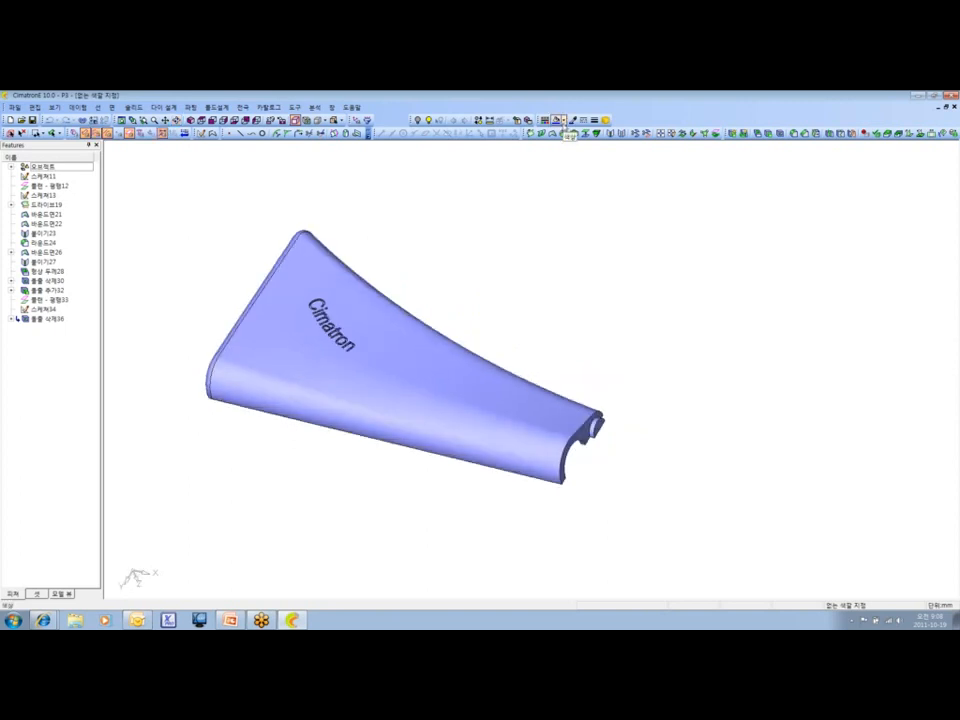
{"action": "left_click", "coordinate": [563, 121]}
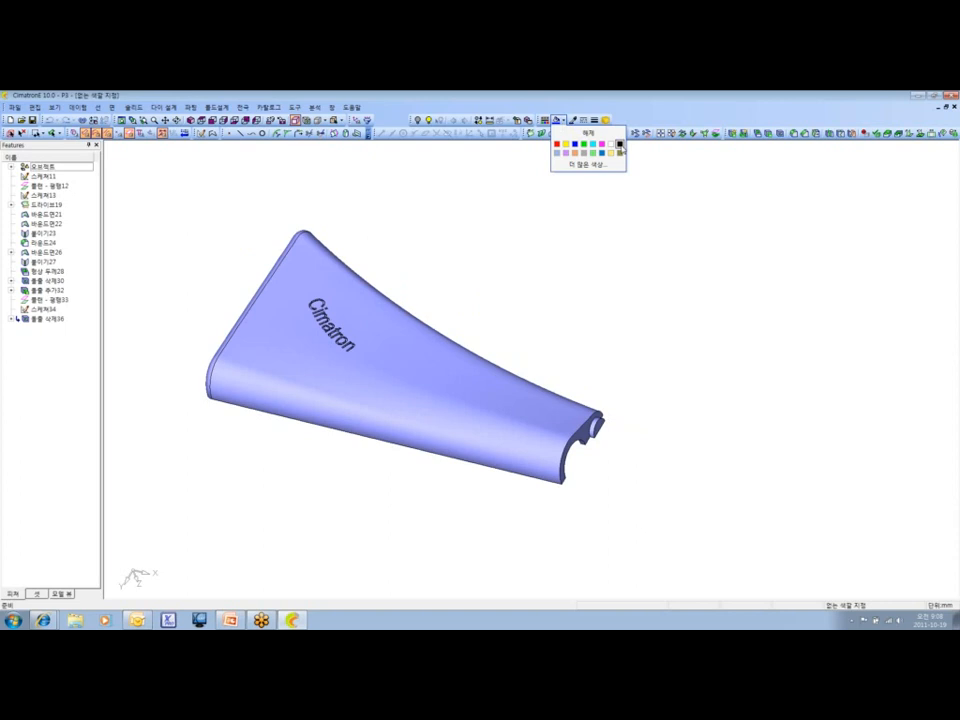
{"action": "left_click", "coordinate": [557, 155]}
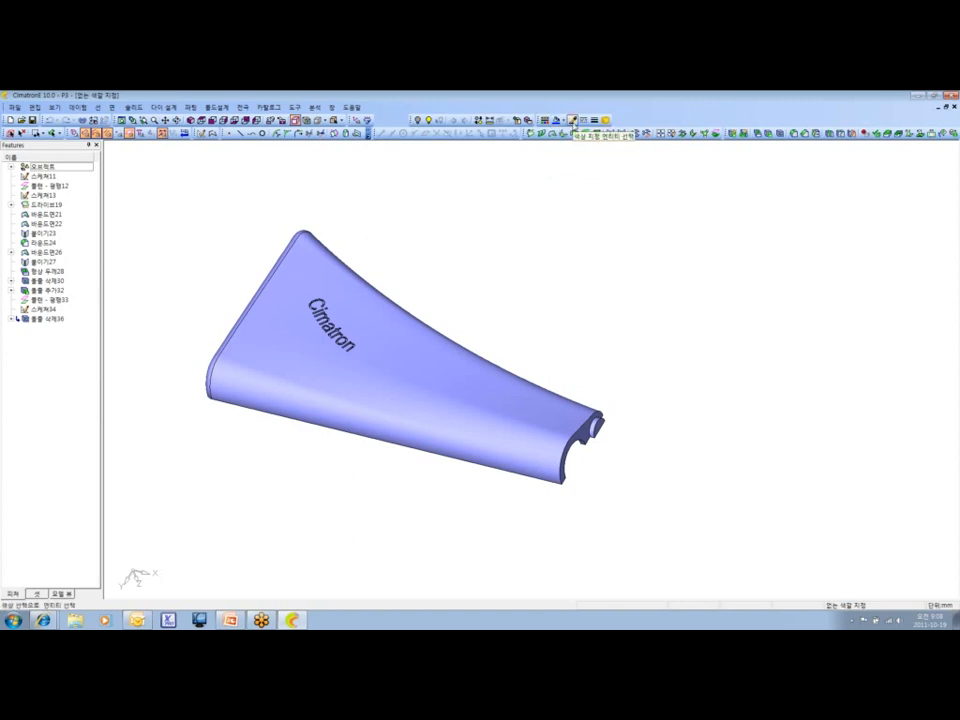
Try selecting entities by colour by picking the part's outer surface, and clear the selection.
{"action": "left_click", "coordinate": [573, 121]}
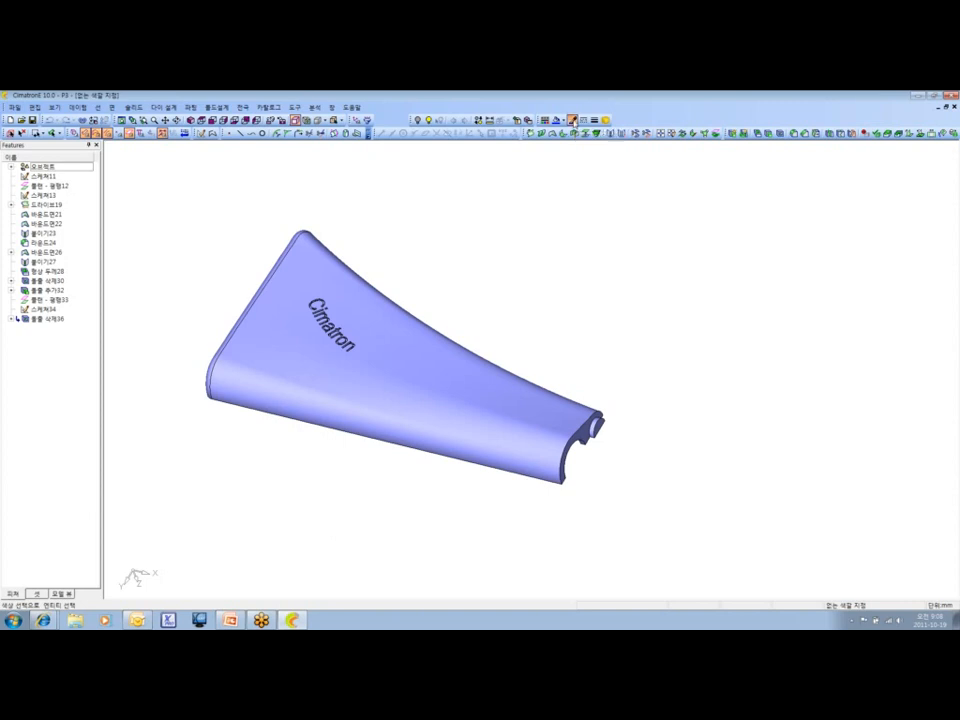
{"action": "left_click", "coordinate": [416, 341]}
{"action": "left_click", "coordinate": [351, 311]}
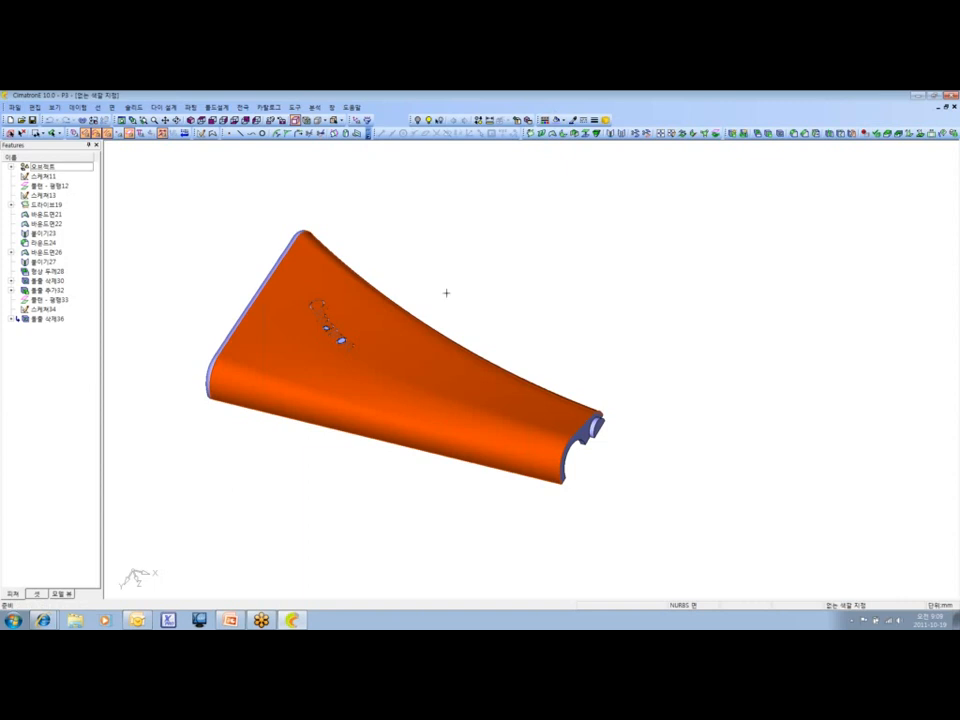
{"action": "left_click", "coordinate": [397, 318]}
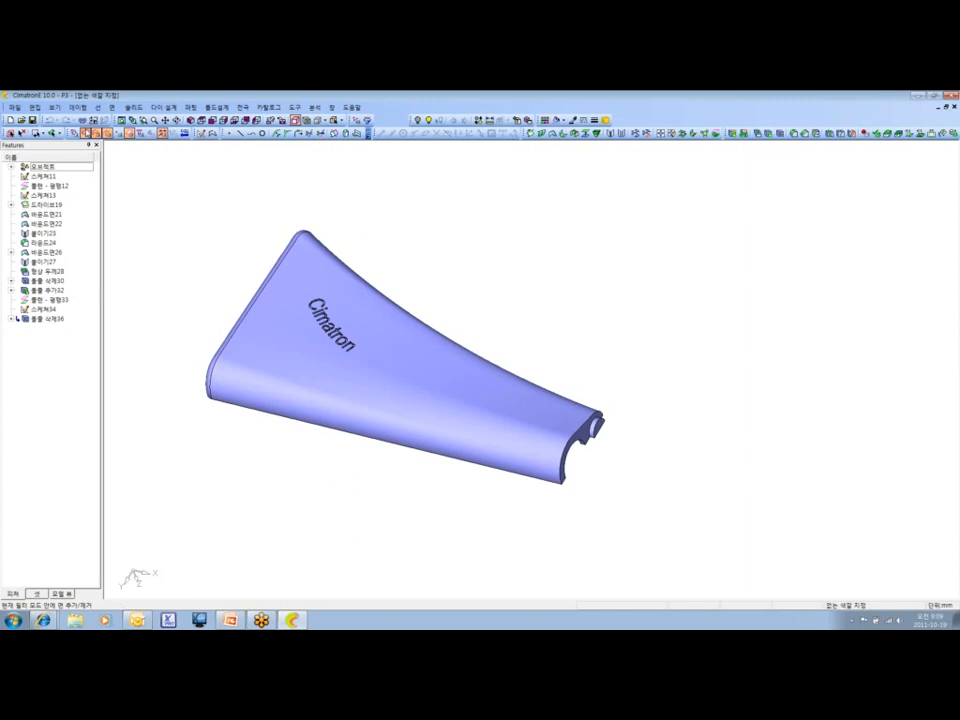
Examine the colour attributes in the selection filter, including the other and current colour entries, and close the filter.
{"action": "left_click", "coordinate": [35, 107]}
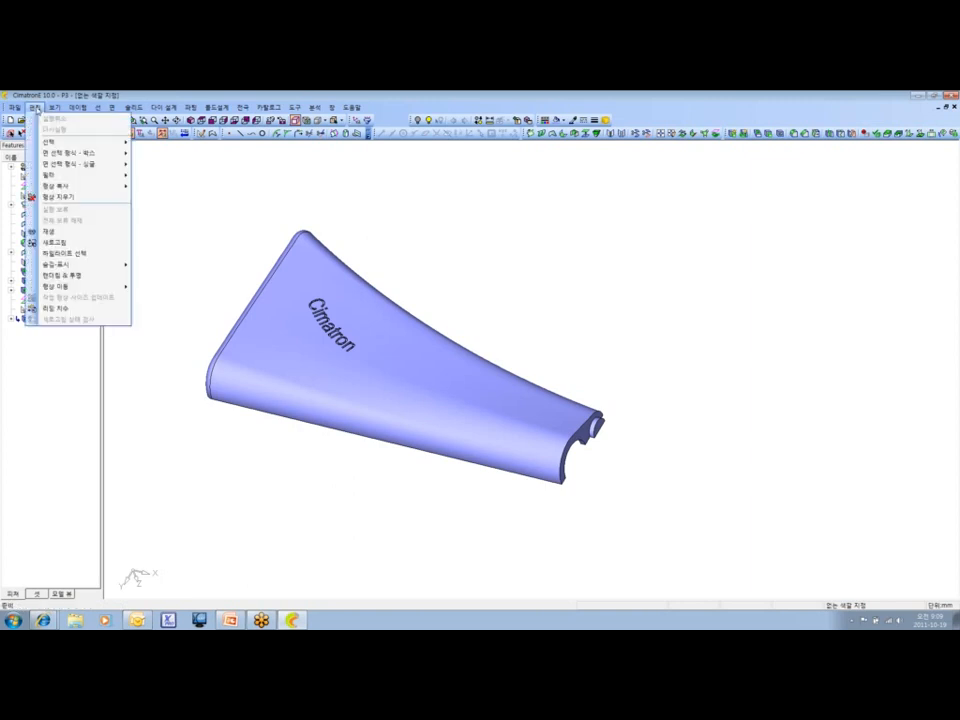
{"action": "mouse_move", "coordinate": [80, 142]}
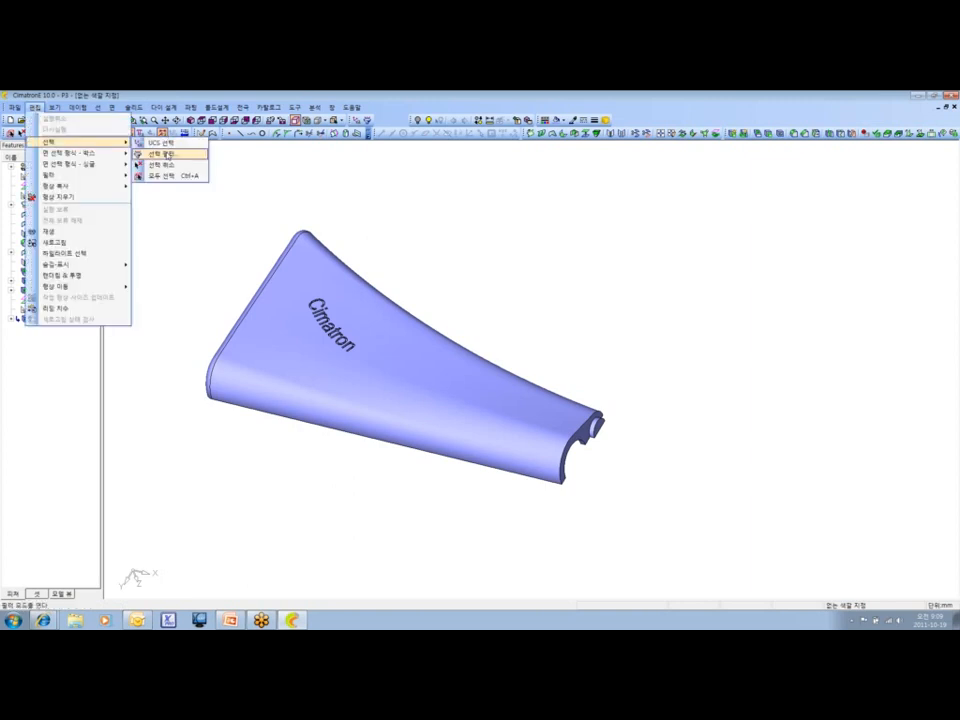
{"action": "left_click", "coordinate": [155, 155]}
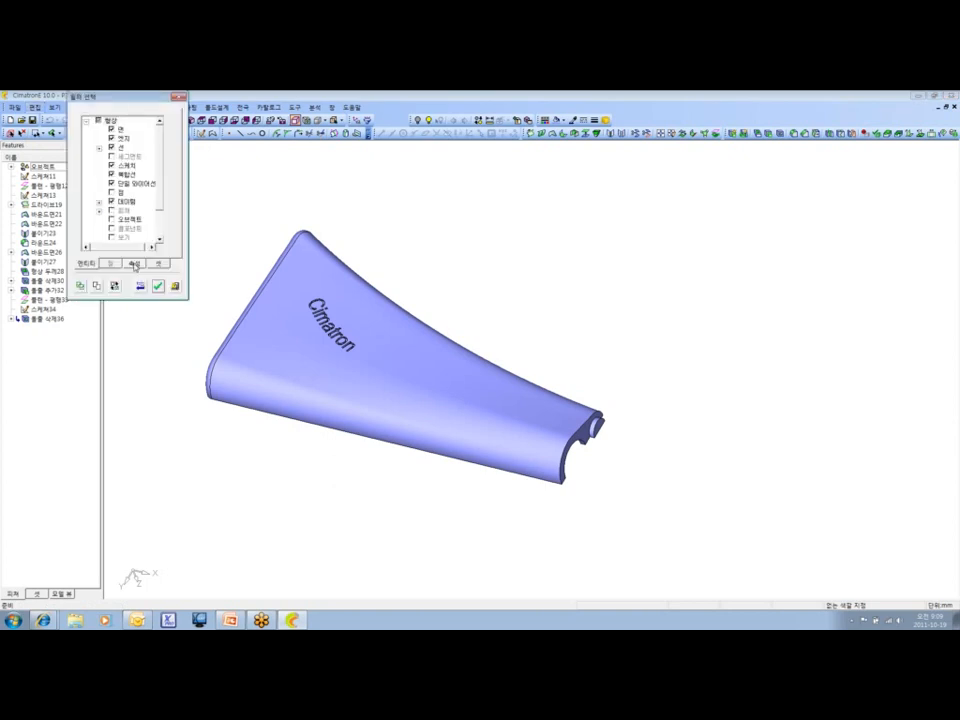
{"action": "left_click", "coordinate": [135, 264]}
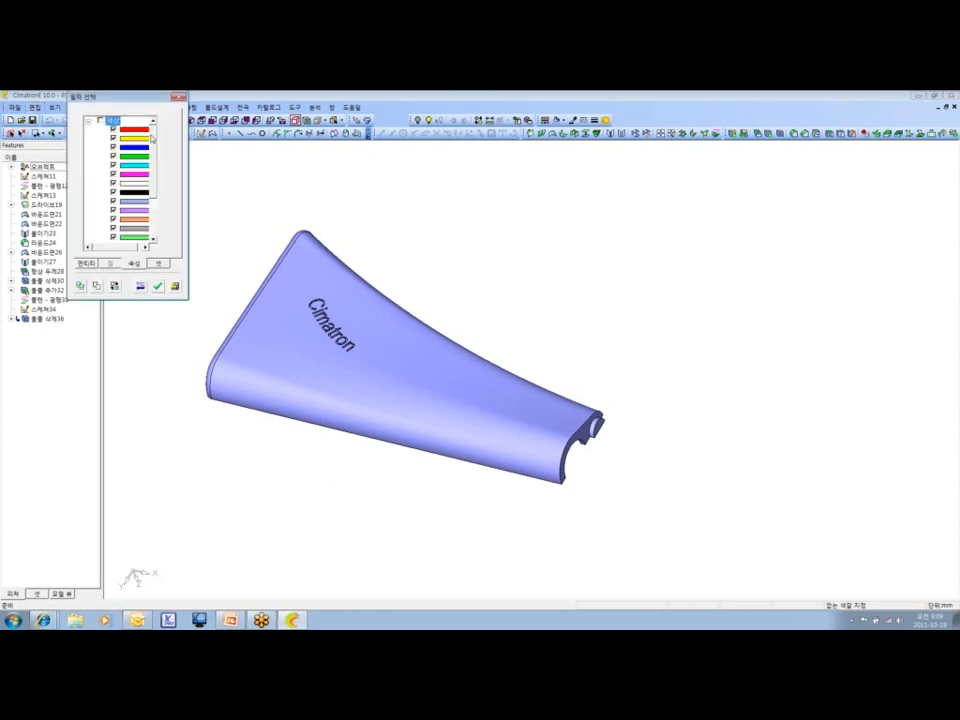
{"action": "left_click_drag", "start_coordinate": [152, 138], "coordinate": [152, 180]}
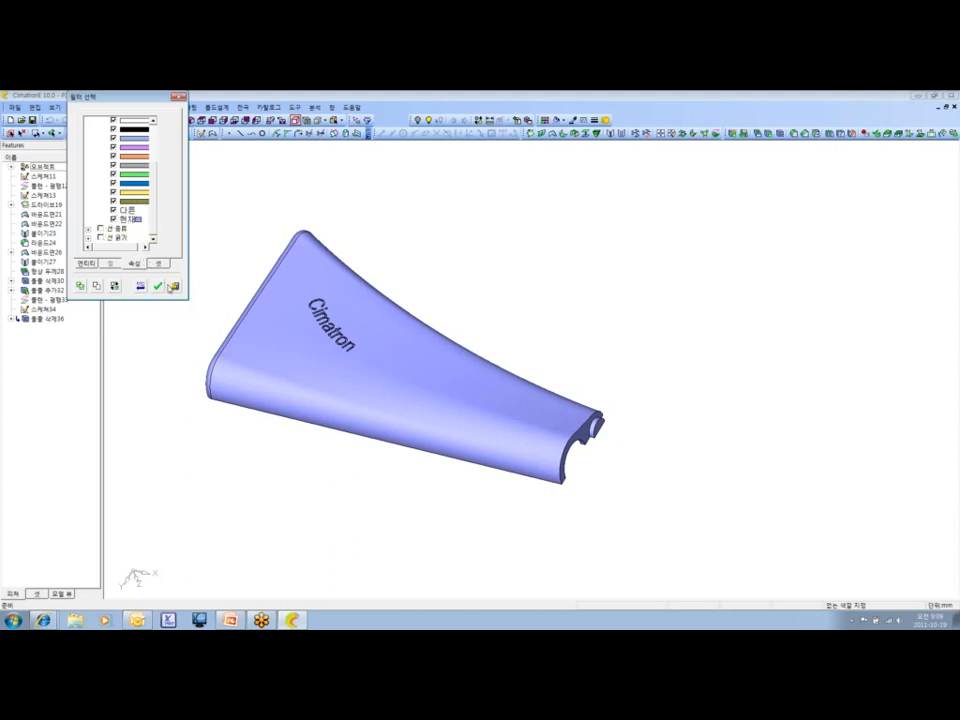
{"action": "left_click", "coordinate": [175, 288]}
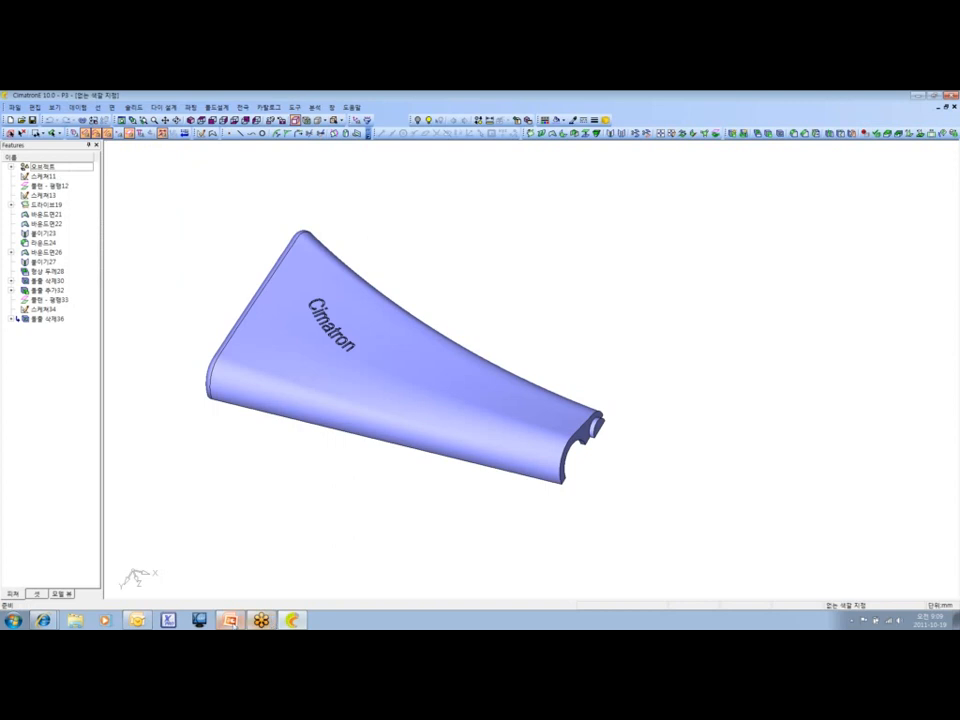
Show presentation slide 6 about selecting only visible faces, and return to the purple cylindrical part in CimatronE.
{"action": "left_click", "coordinate": [233, 622]}
{"action": "scroll", "coordinate": [550, 356], "scroll_direction": "down", "scroll_amount": 1}
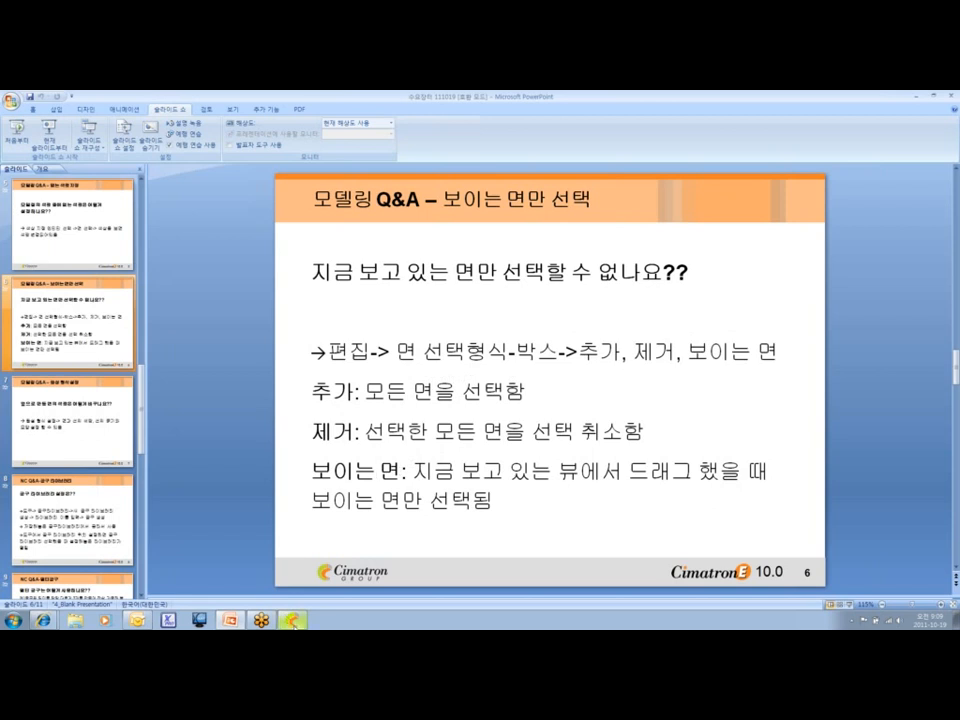
{"action": "mouse_move", "coordinate": [293, 625]}
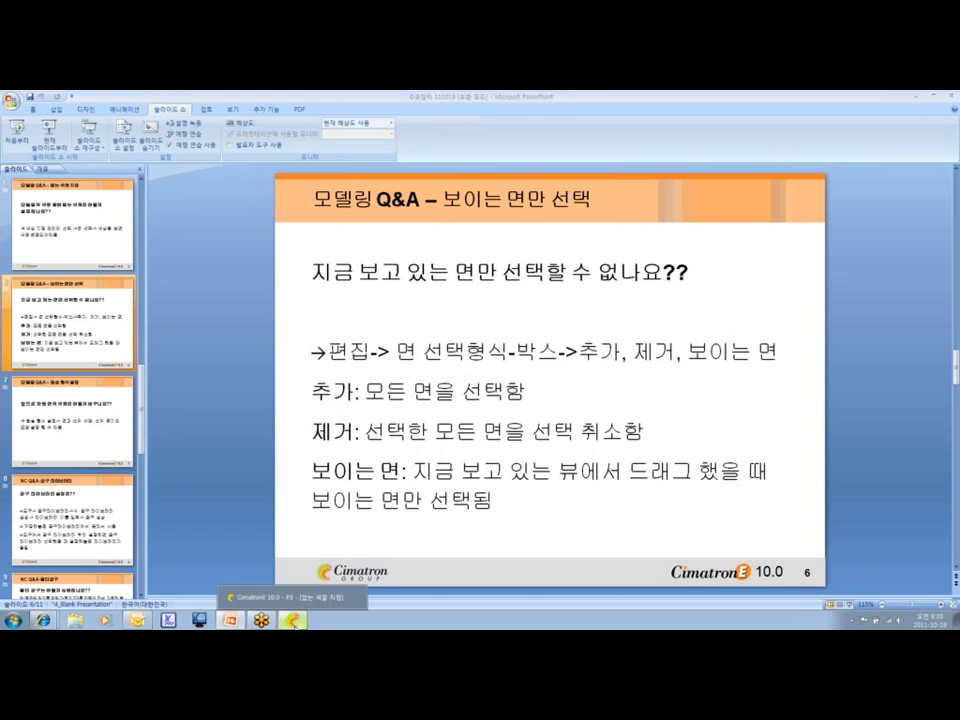
{"action": "left_click", "coordinate": [293, 622]}
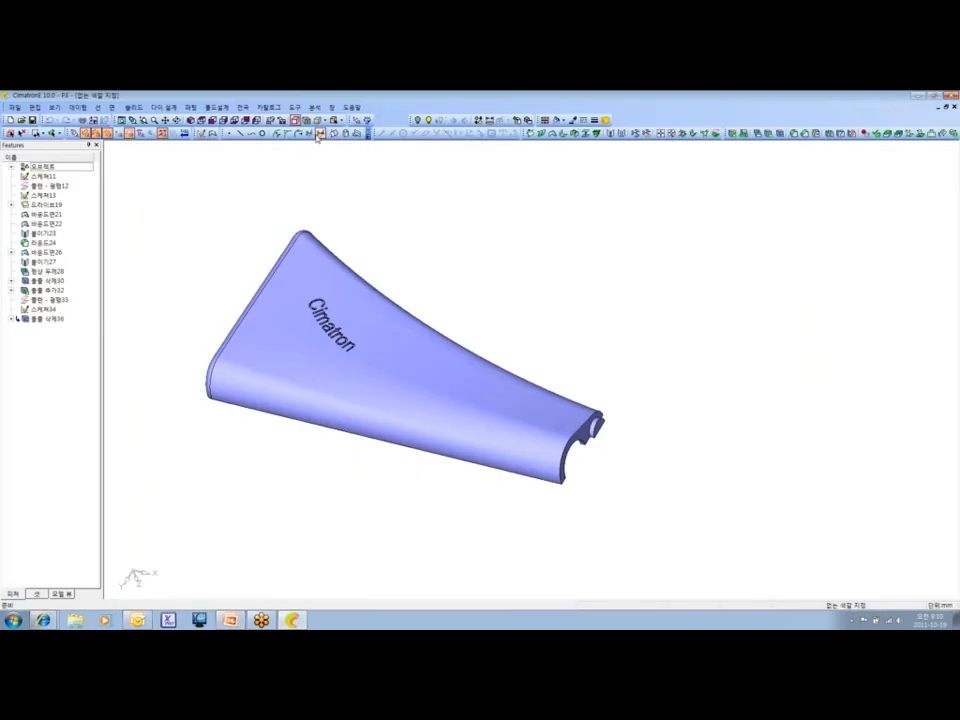
{"action": "left_click", "coordinate": [361, 205]}
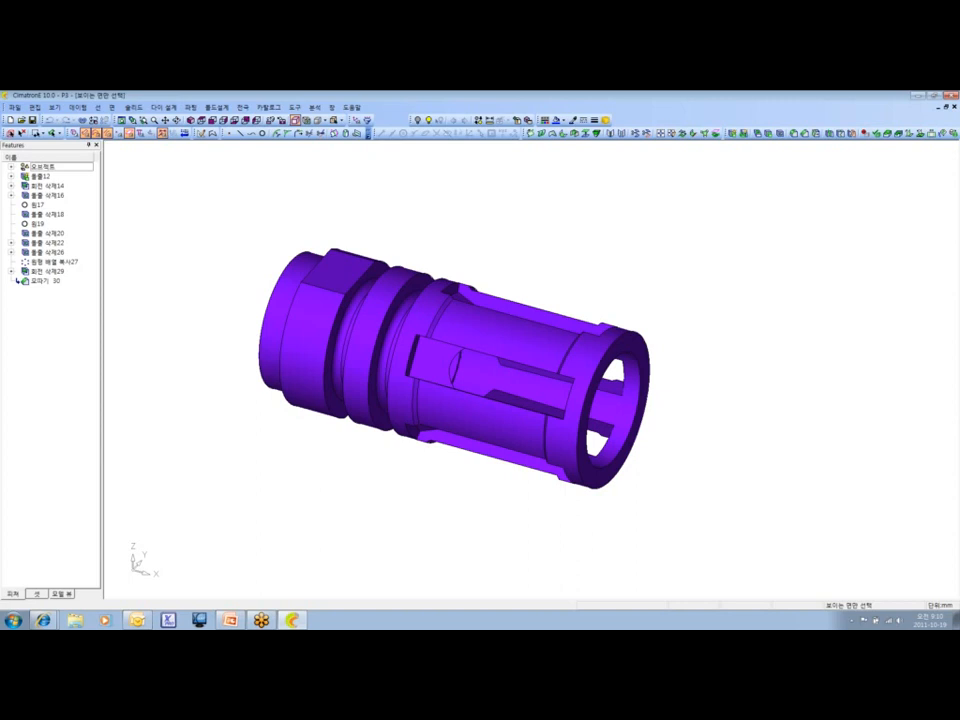
Set the box face selection mode to visible faces (보이는 면), box-select the whole cylinder and inspect which faces are selected from behind.
{"action": "left_click", "coordinate": [35, 107]}
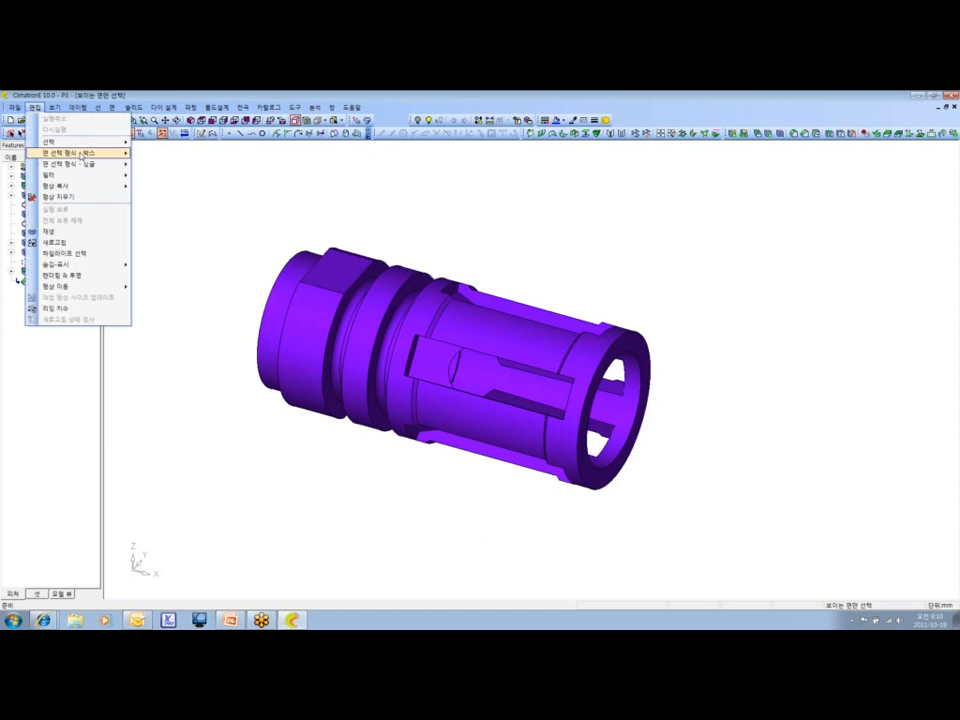
{"action": "mouse_move", "coordinate": [100, 155]}
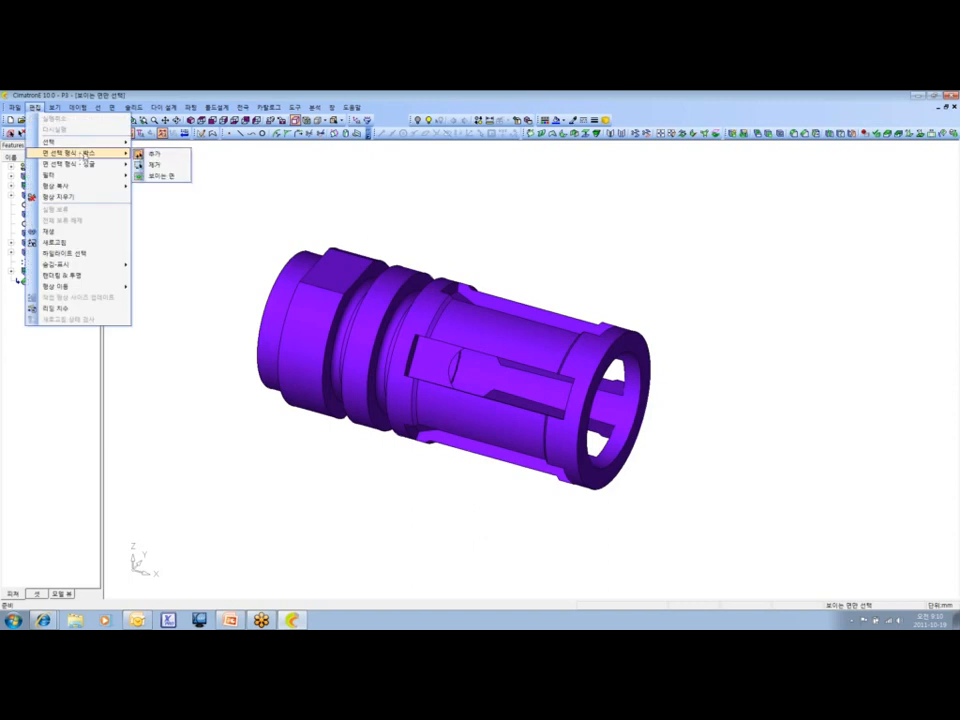
{"action": "left_click", "coordinate": [170, 177]}
{"action": "left_click_drag", "start_coordinate": [166, 175], "coordinate": [462, 366]}
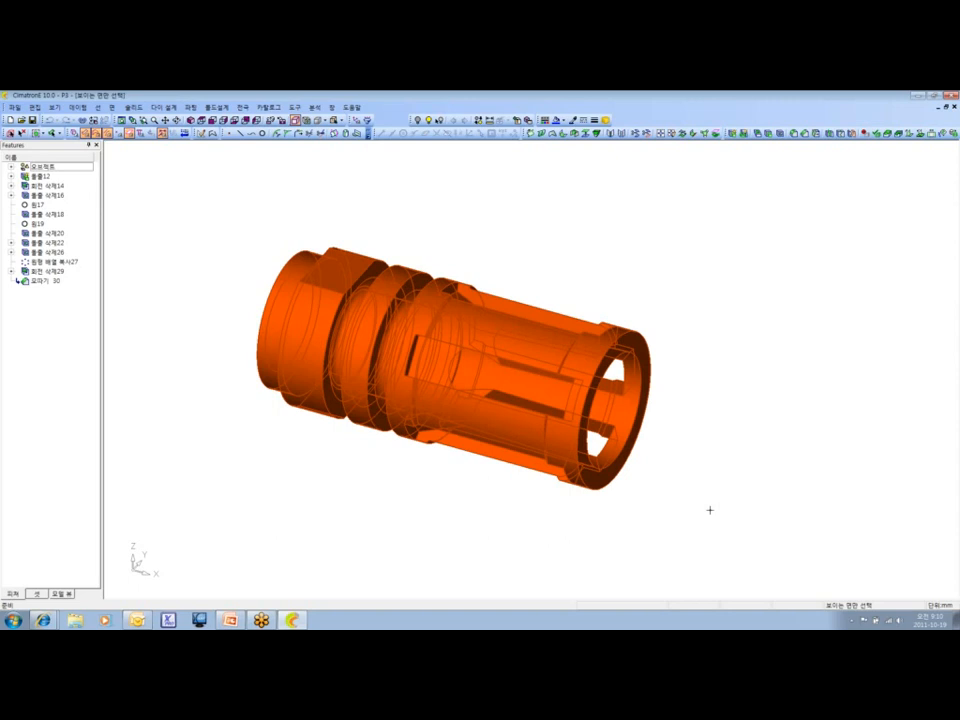
{"action": "left_click_drag", "start_coordinate": [238, 279], "coordinate": [243, 281], "text": "ctrl"}
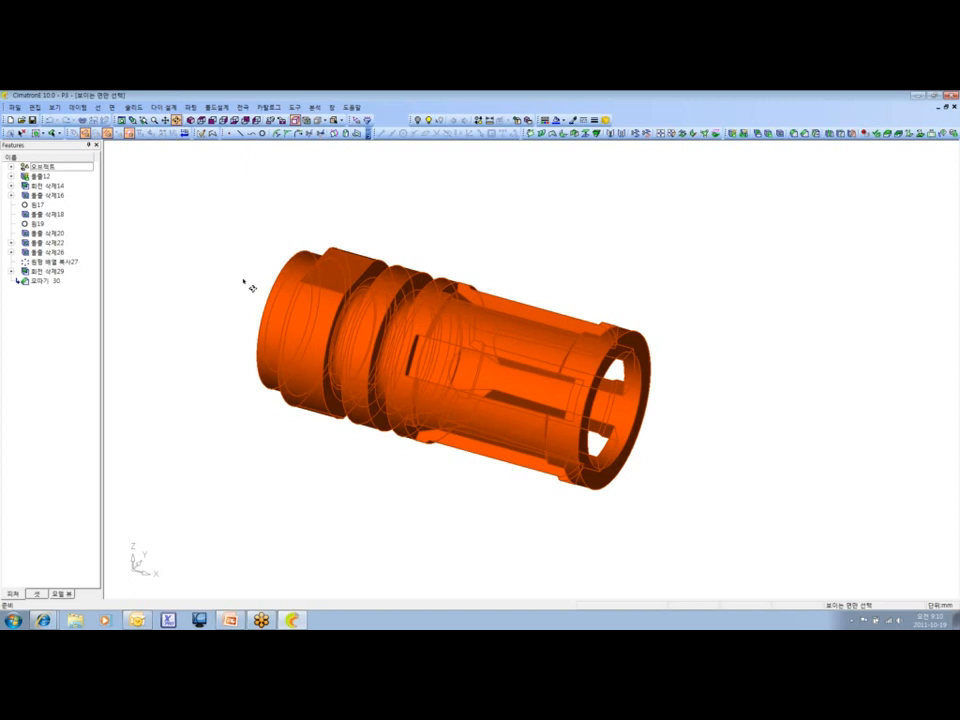
{"action": "left_click", "coordinate": [190, 119]}
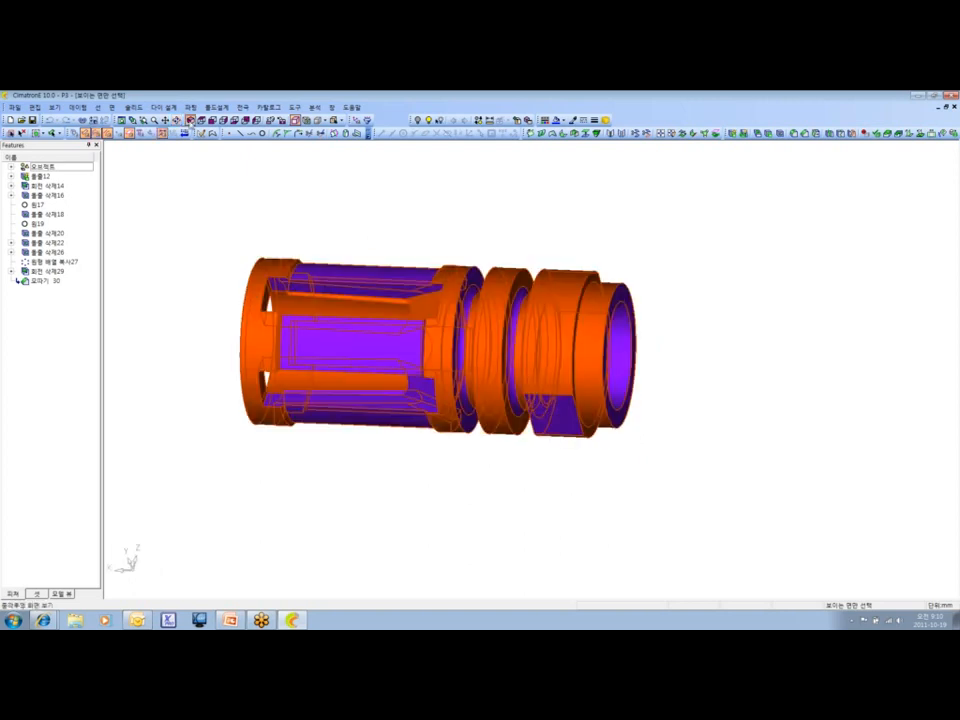
{"action": "left_click", "coordinate": [190, 120]}
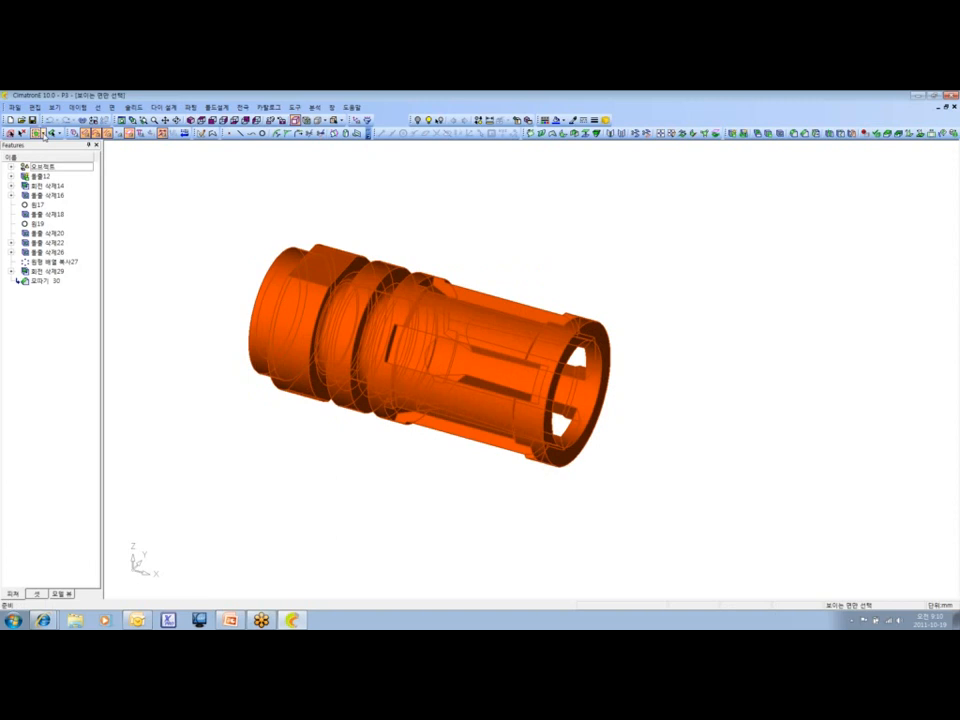
Set the box face selection mode to Add (추가), box-select the whole cylinder and check the selection from the back.
{"action": "left_click", "coordinate": [34, 107]}
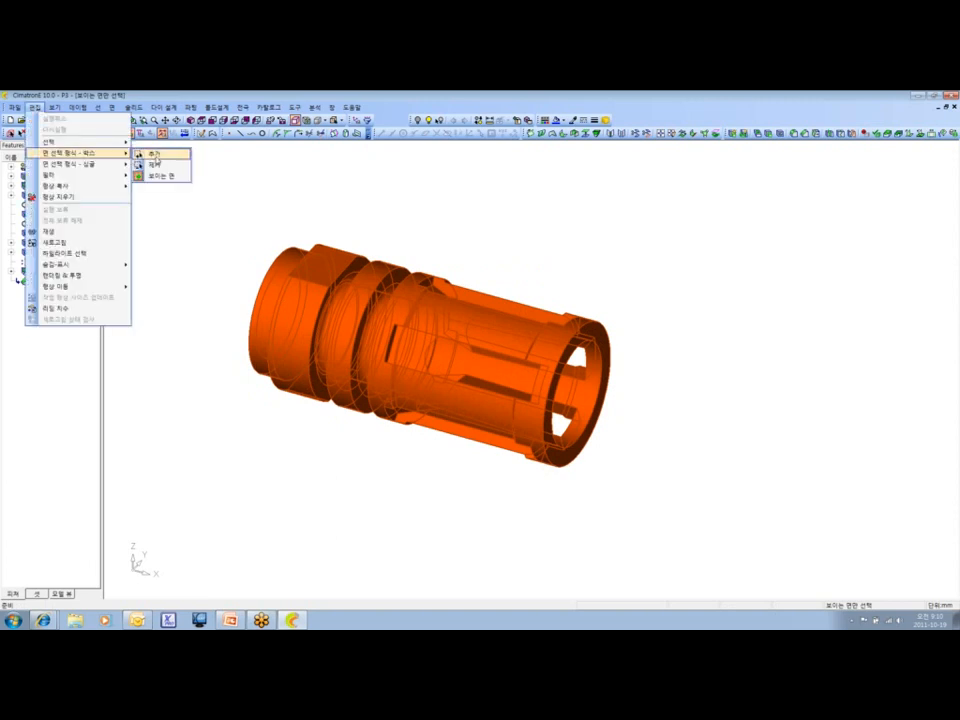
{"action": "left_click", "coordinate": [157, 157]}
{"action": "left_click_drag", "start_coordinate": [189, 178], "coordinate": [390, 313]}
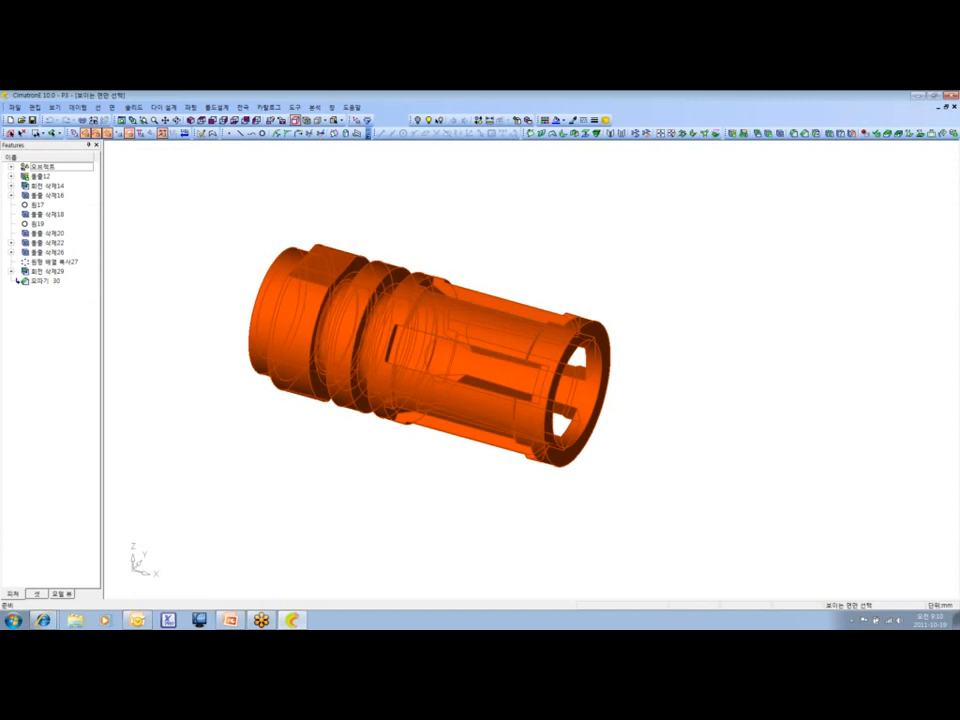
{"action": "left_click_drag", "start_coordinate": [340, 290], "coordinate": [631, 305], "text": "ctrl"}
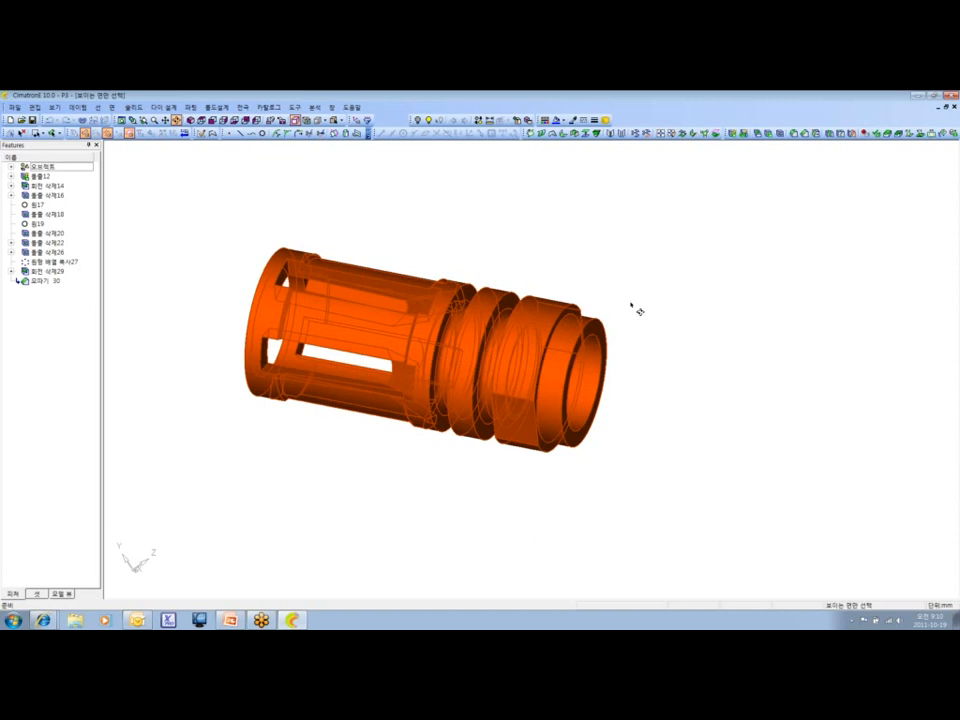
{"action": "left_click_drag", "start_coordinate": [631, 305], "coordinate": [361, 252], "text": "ctrl"}
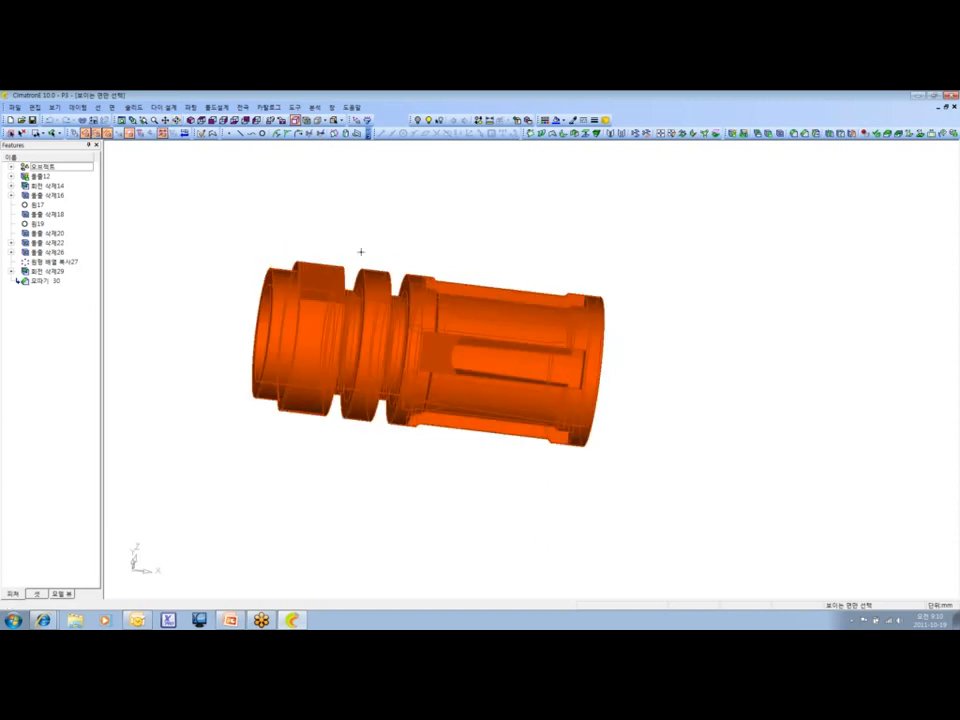
Set the box face selection mode to Remove (제거) and box-deselect all faces of the cylinder.
{"action": "left_click", "coordinate": [35, 107]}
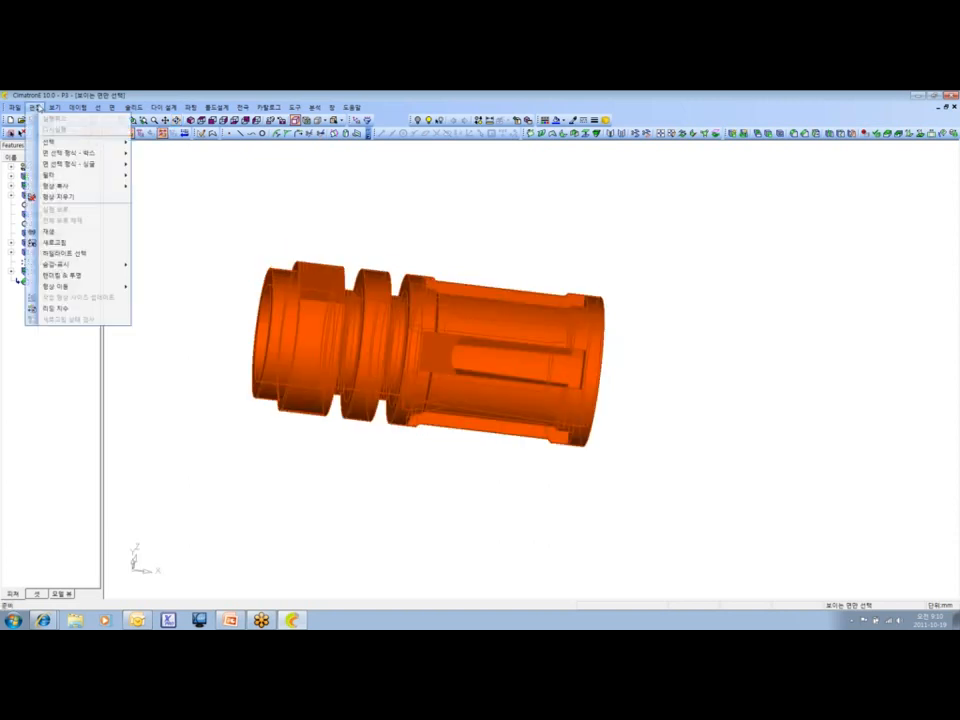
{"action": "mouse_move", "coordinate": [85, 153]}
{"action": "left_click", "coordinate": [174, 177]}
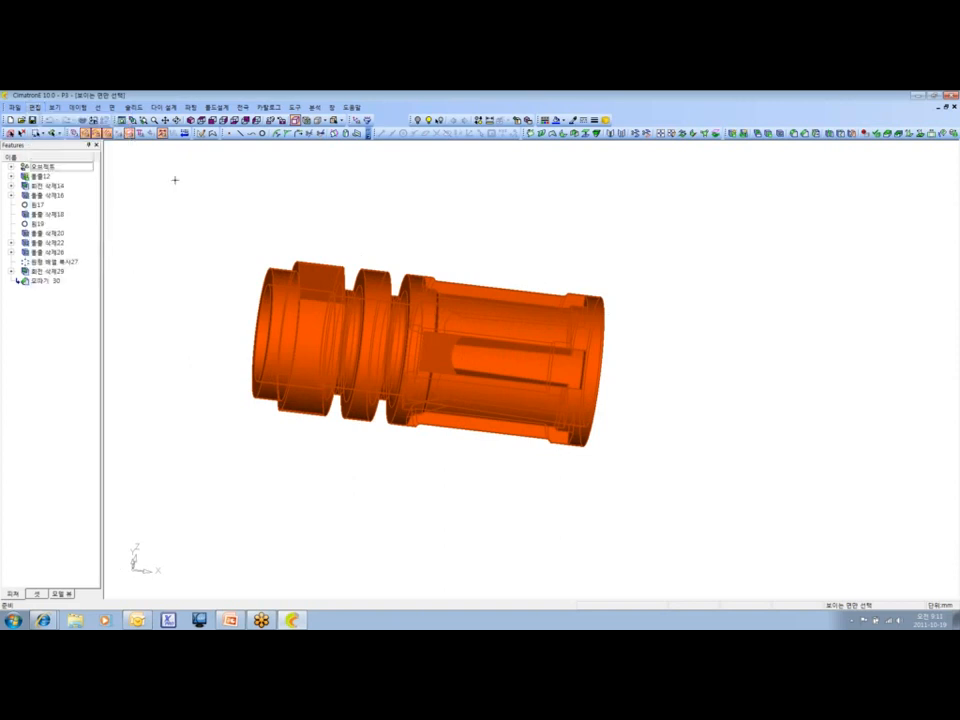
{"action": "left_click_drag", "start_coordinate": [175, 180], "coordinate": [441, 340]}
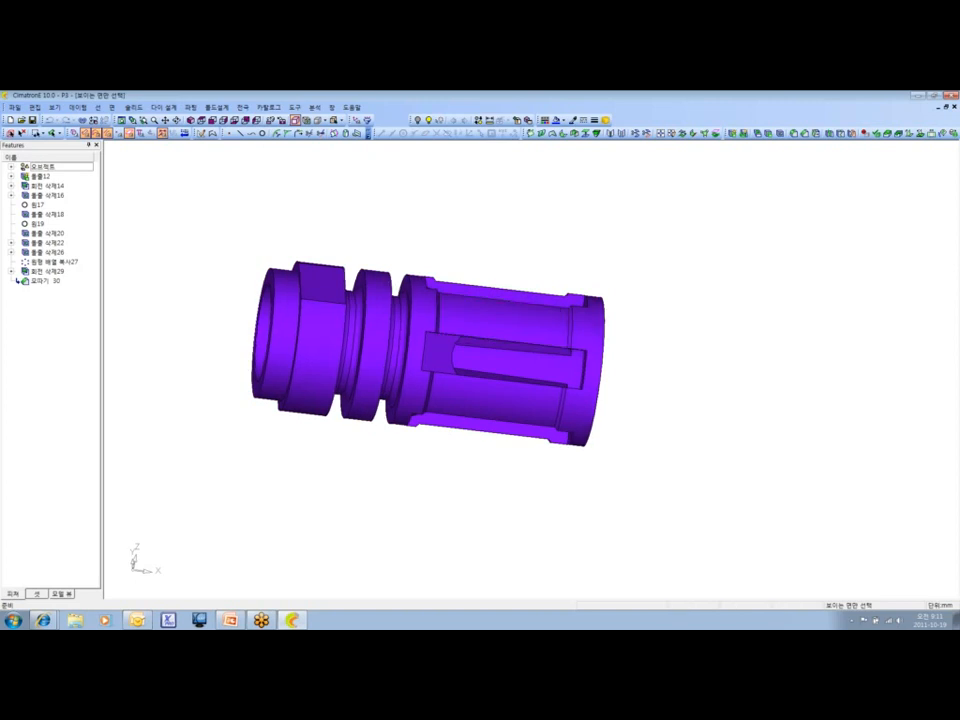
Restore the isometric view and box-select the cylinder's grooved end with the face selection mode set to visible faces.
{"action": "left_click_drag", "start_coordinate": [467, 330], "coordinate": [425, 362], "text": "ctrl"}
{"action": "left_click", "coordinate": [190, 120]}
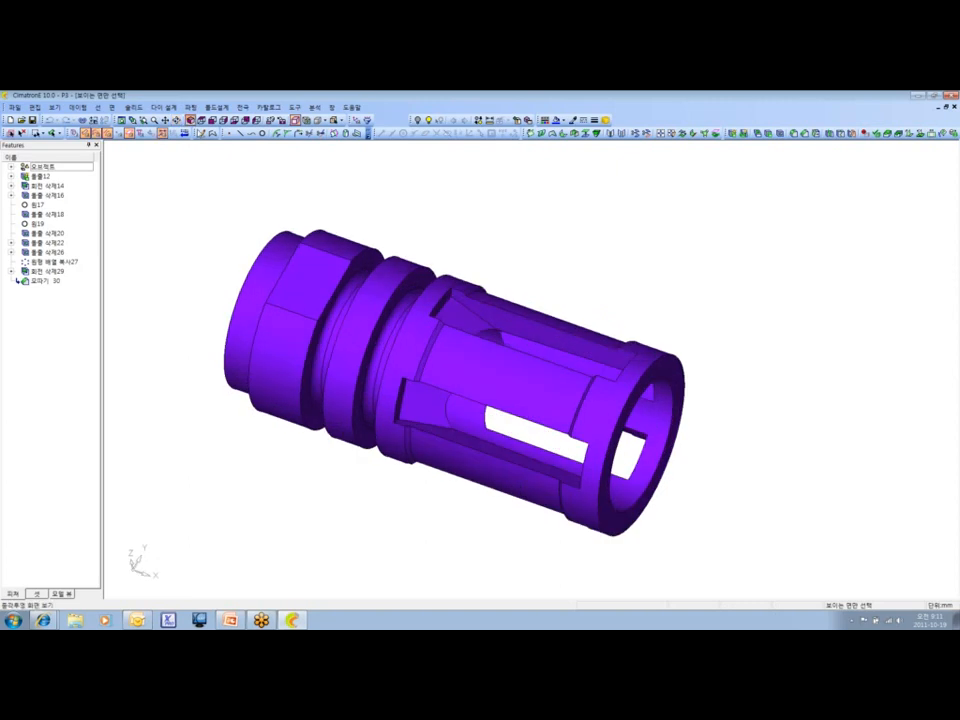
{"action": "left_click", "coordinate": [190, 120]}
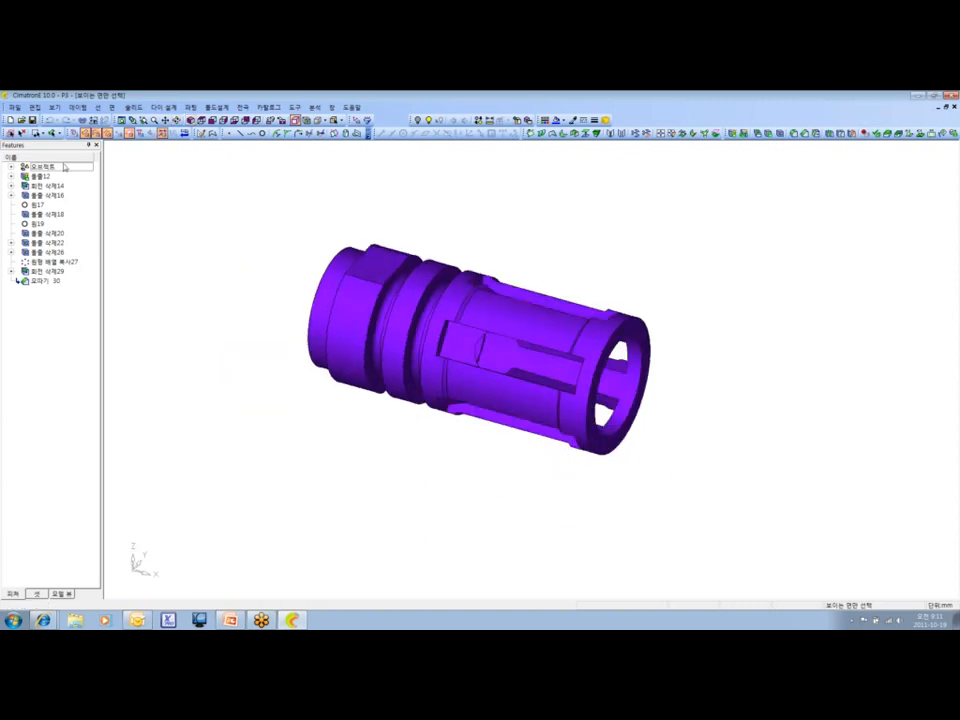
{"action": "left_click", "coordinate": [35, 107]}
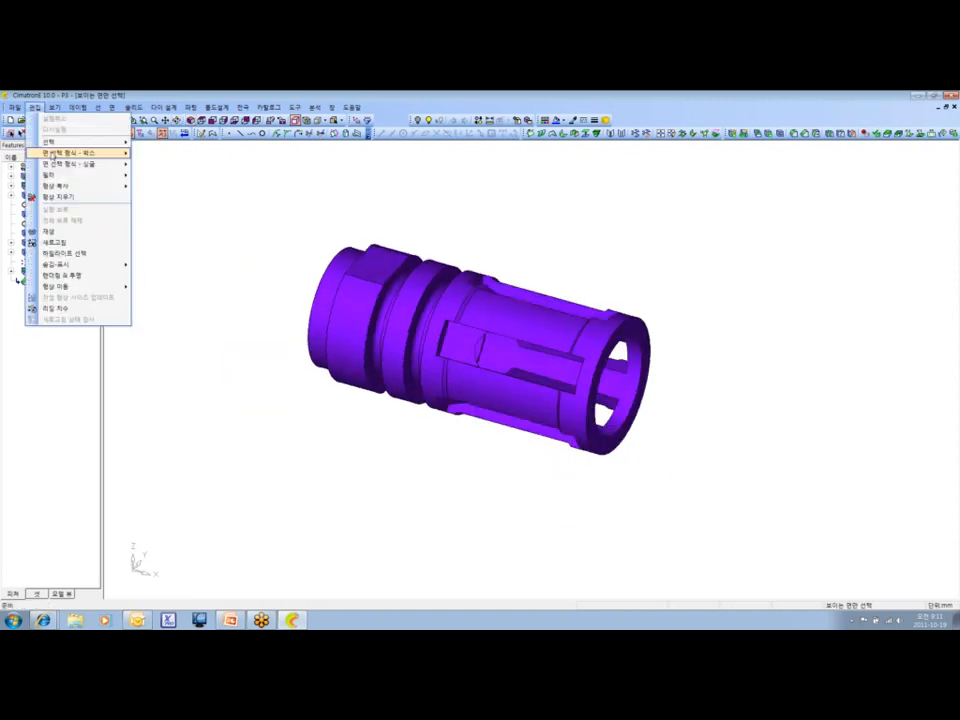
{"action": "mouse_move", "coordinate": [60, 152]}
{"action": "left_click", "coordinate": [155, 152]}
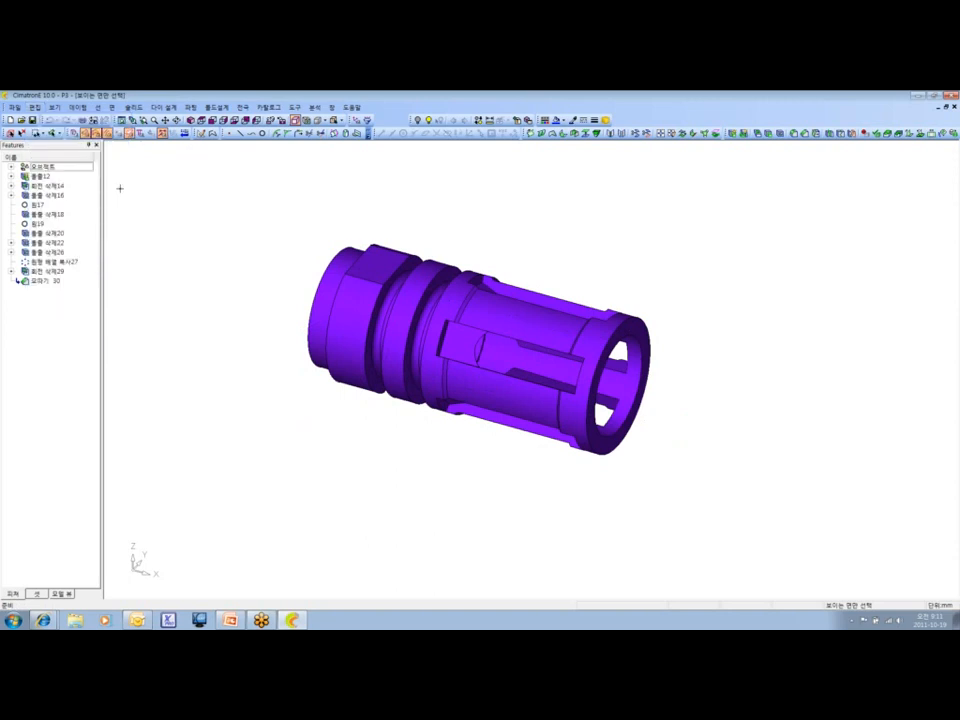
{"action": "left_click", "coordinate": [39, 133]}
{"action": "left_click", "coordinate": [37, 154]}
{"action": "left_click_drag", "start_coordinate": [222, 181], "coordinate": [443, 439]}
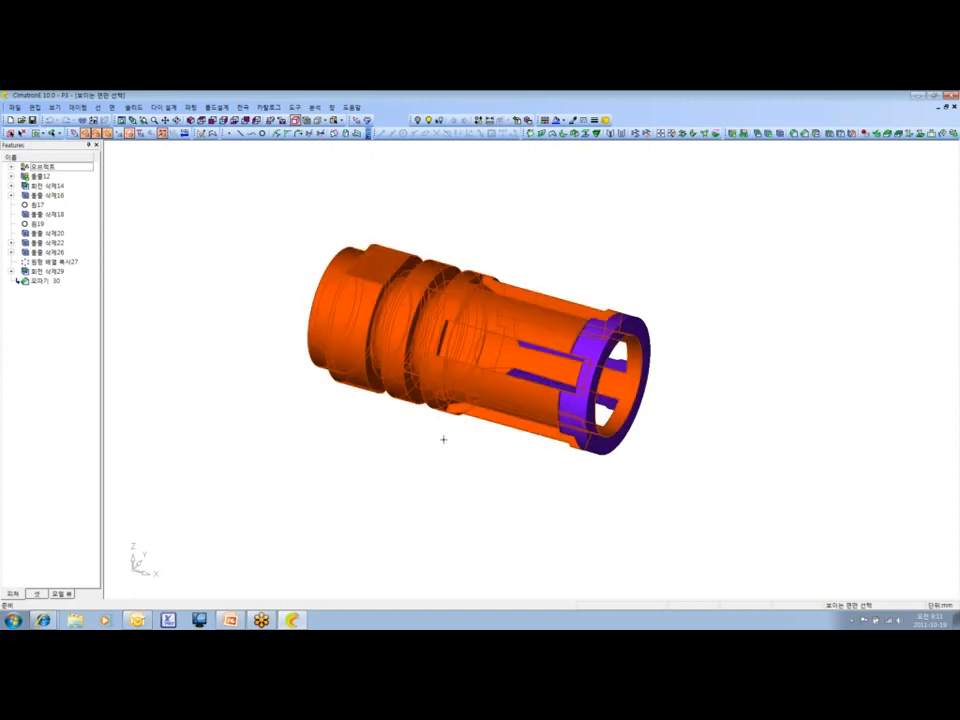
Inspect the box-selected visible faces of the grooved cylinder from several angles.
{"action": "scroll", "coordinate": [540, 352], "scroll_direction": "up", "scroll_amount": 2}
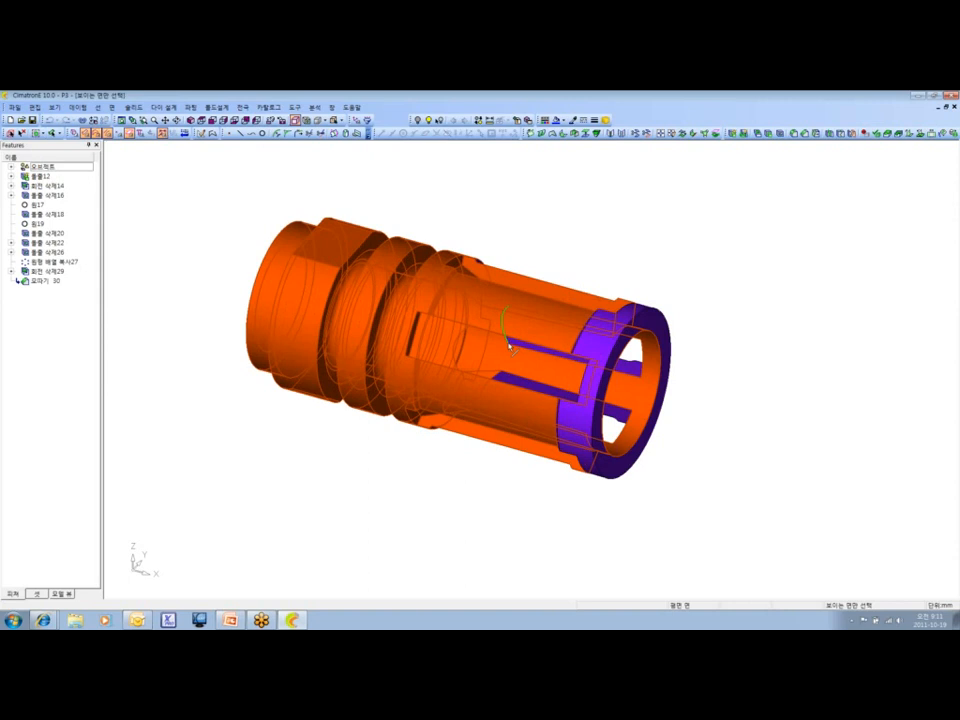
{"action": "left_click_drag", "start_coordinate": [509, 346], "coordinate": [530, 425], "text": "ctrl"}
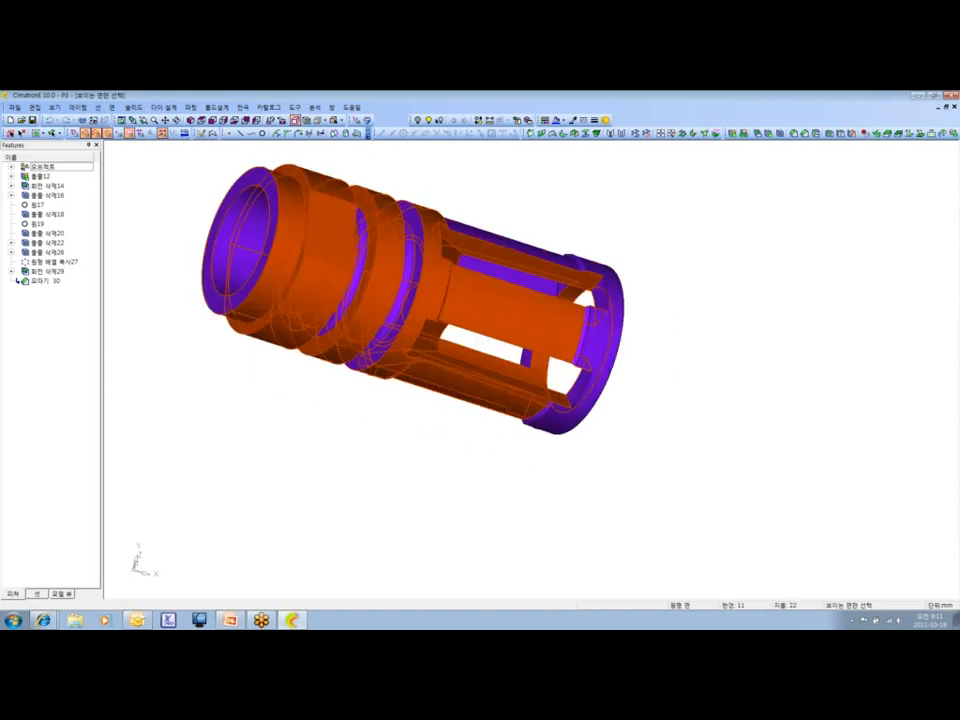
{"action": "left_click_drag", "start_coordinate": [530, 380], "coordinate": [548, 277], "text": "ctrl"}
{"action": "scroll", "coordinate": [548, 277], "scroll_direction": "down", "scroll_amount": 2}
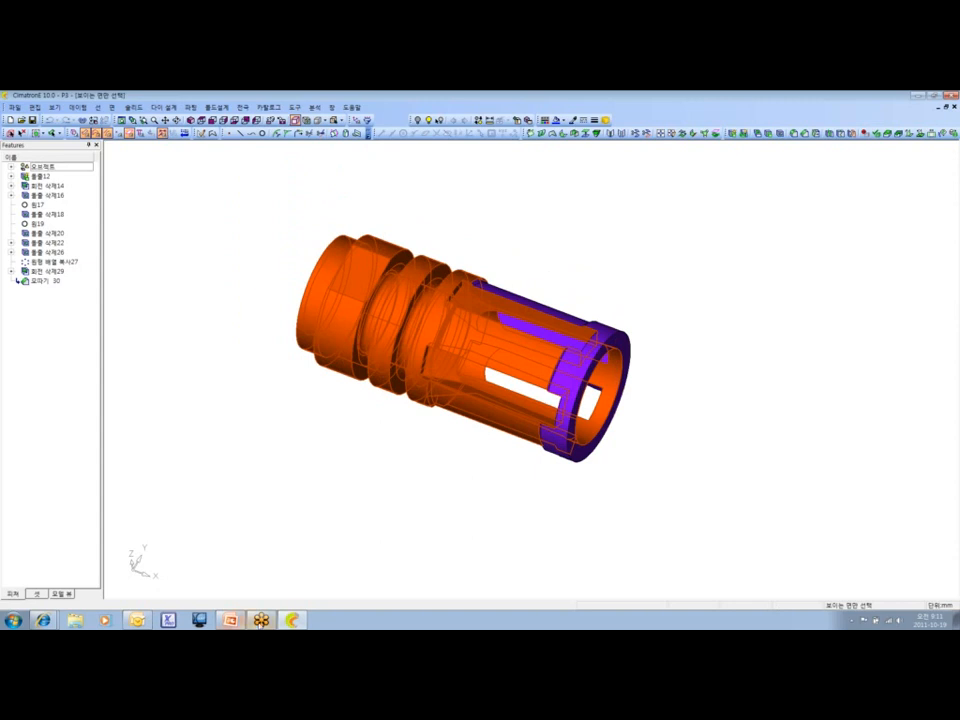
Switch to PowerPoint and show slide 7 about the active format settings (활성 형식 설정).
{"action": "left_click", "coordinate": [229, 620]}
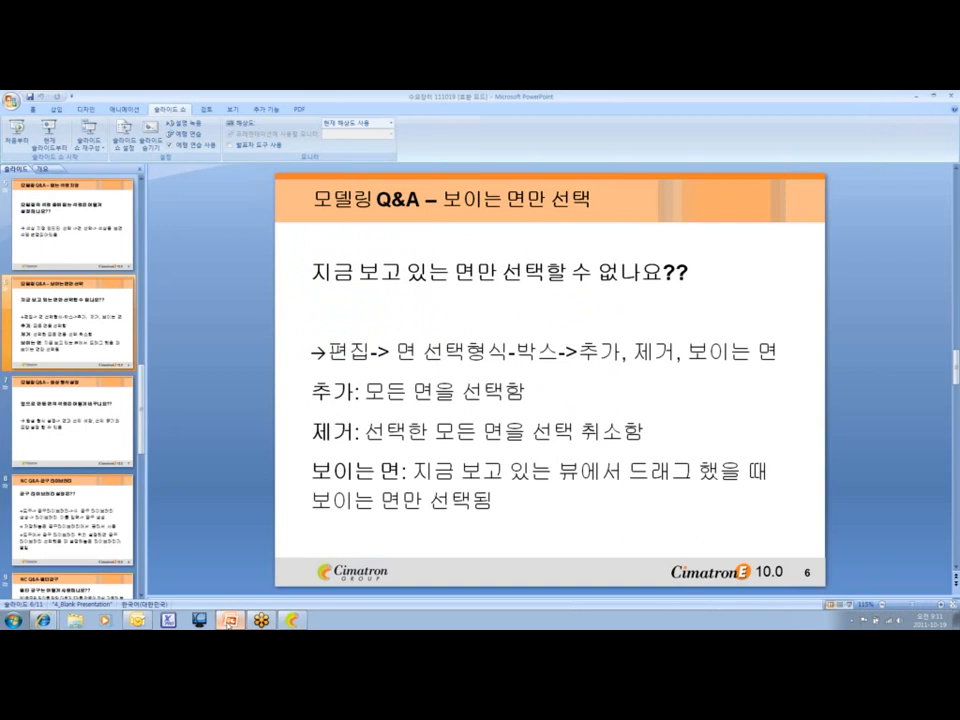
{"action": "scroll", "coordinate": [433, 443], "scroll_direction": "down", "scroll_amount": 1}
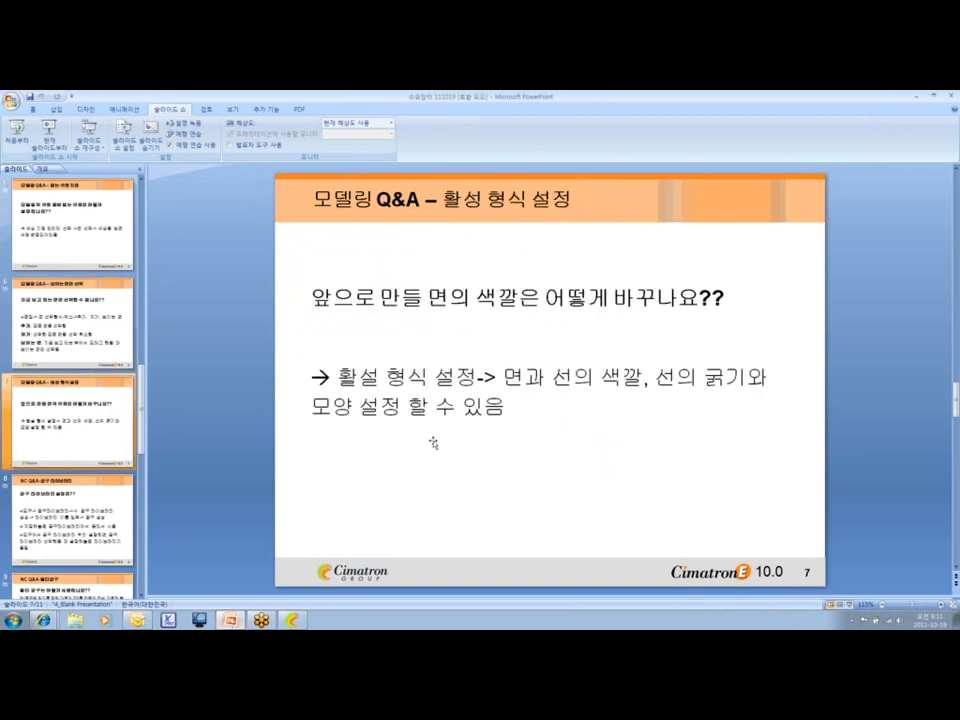
{"action": "left_click", "coordinate": [613, 333]}
{"action": "left_click", "coordinate": [521, 429]}
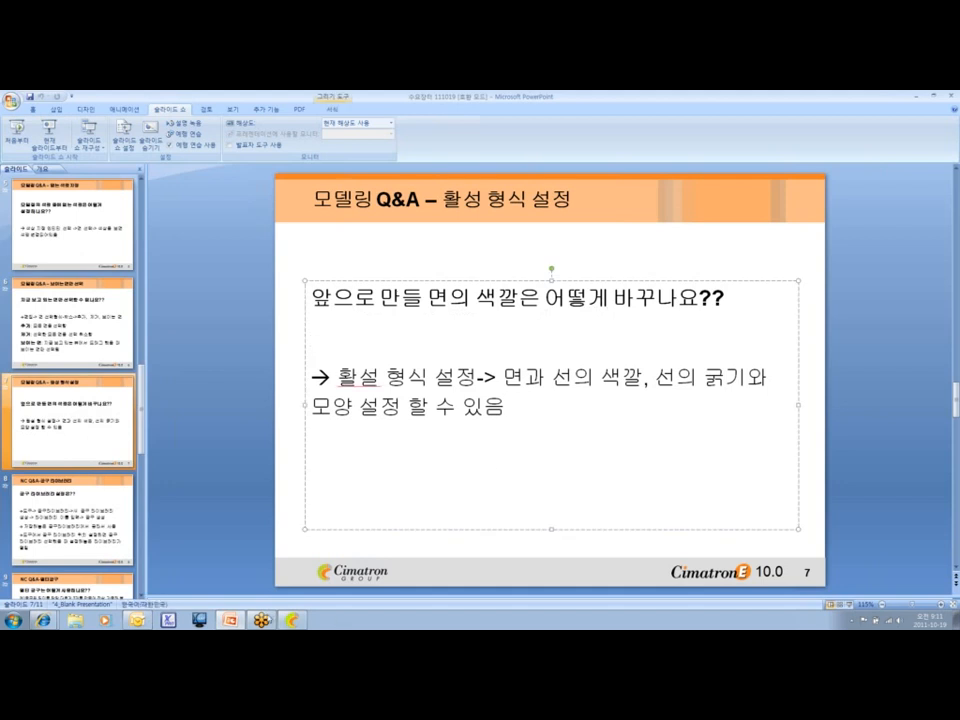
Switch back to CimatronE and bring up the open document 활성 오브젝트.
{"action": "left_click", "coordinate": [291, 621]}
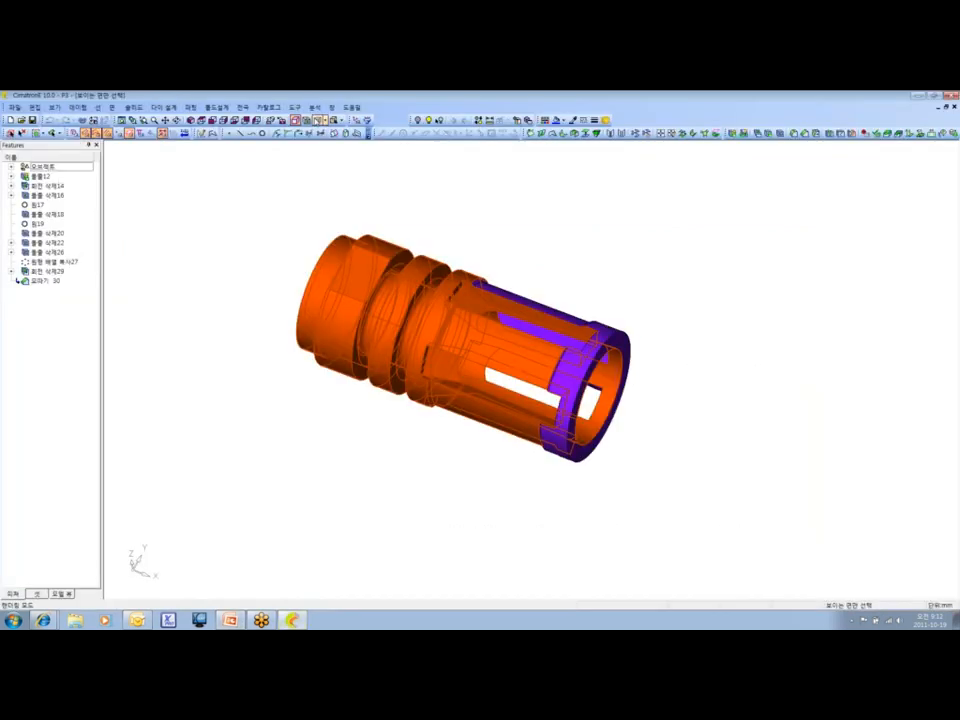
{"action": "left_click", "coordinate": [332, 107]}
{"action": "left_click", "coordinate": [356, 218]}
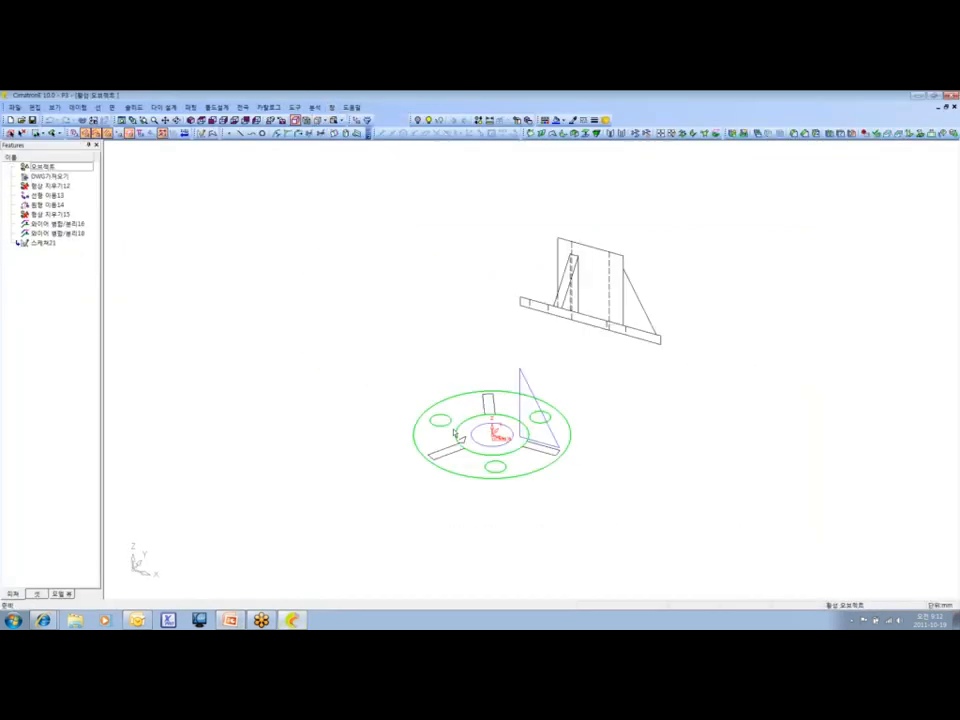
In the active format settings (활성 형식 설정), look through the line style options and set the object colour to purple.
{"action": "scroll", "coordinate": [555, 370], "scroll_direction": "up", "scroll_amount": 2}
{"action": "middle_click_drag", "start_coordinate": [555, 370], "coordinate": [454, 381], "text": "ctrl"}
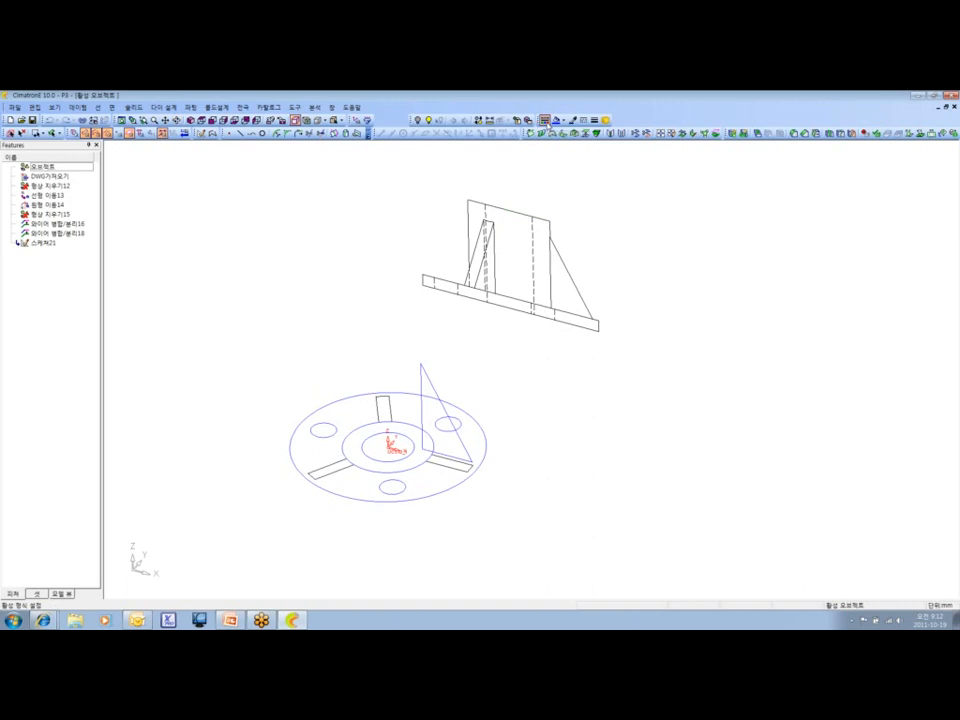
{"action": "left_click", "coordinate": [544, 120]}
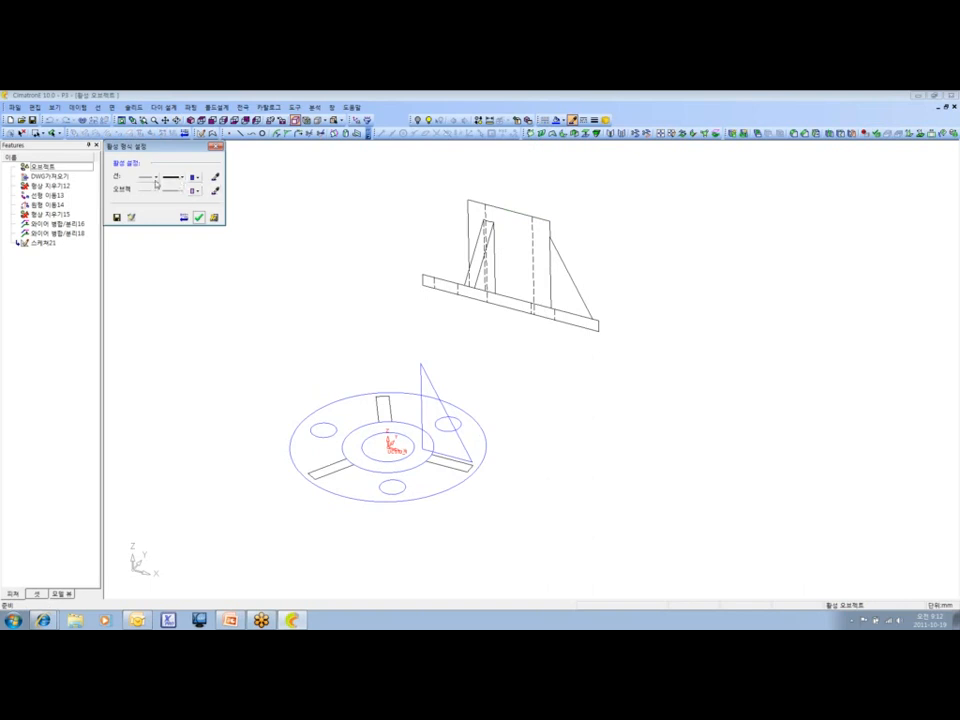
{"action": "left_click", "coordinate": [183, 178]}
{"action": "left_click", "coordinate": [156, 178]}
{"action": "left_click", "coordinate": [156, 178]}
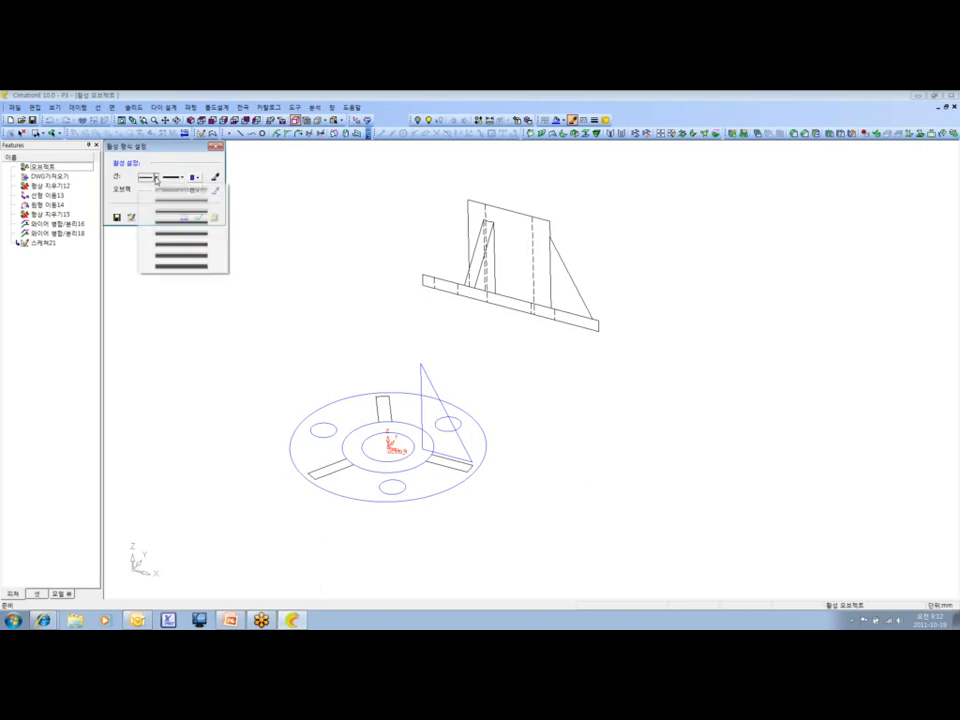
{"action": "left_click", "coordinate": [200, 194]}
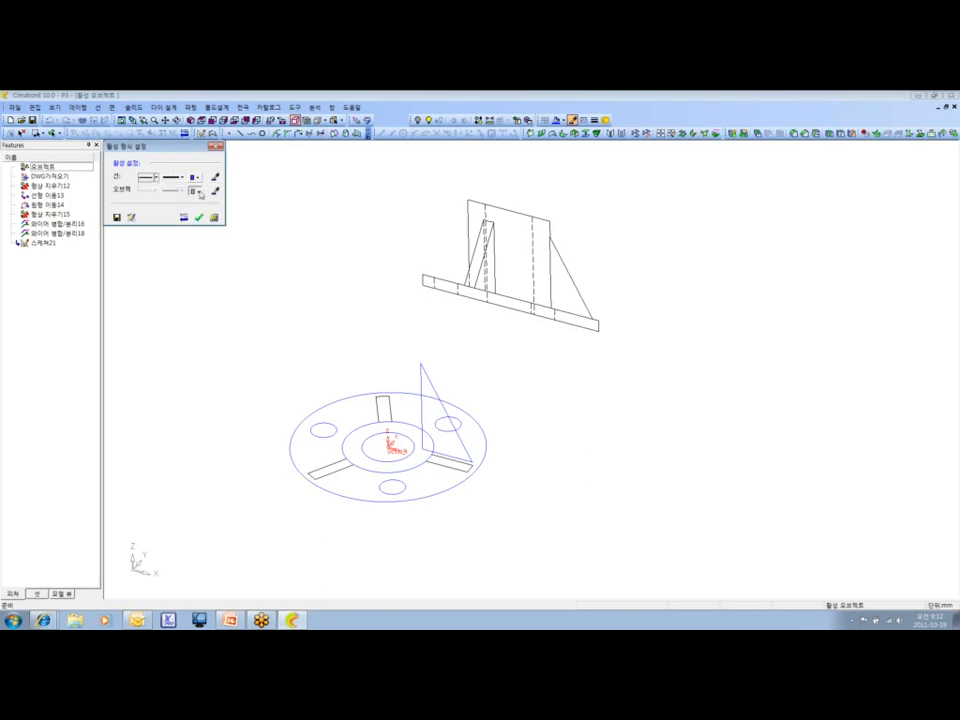
{"action": "left_click", "coordinate": [199, 192]}
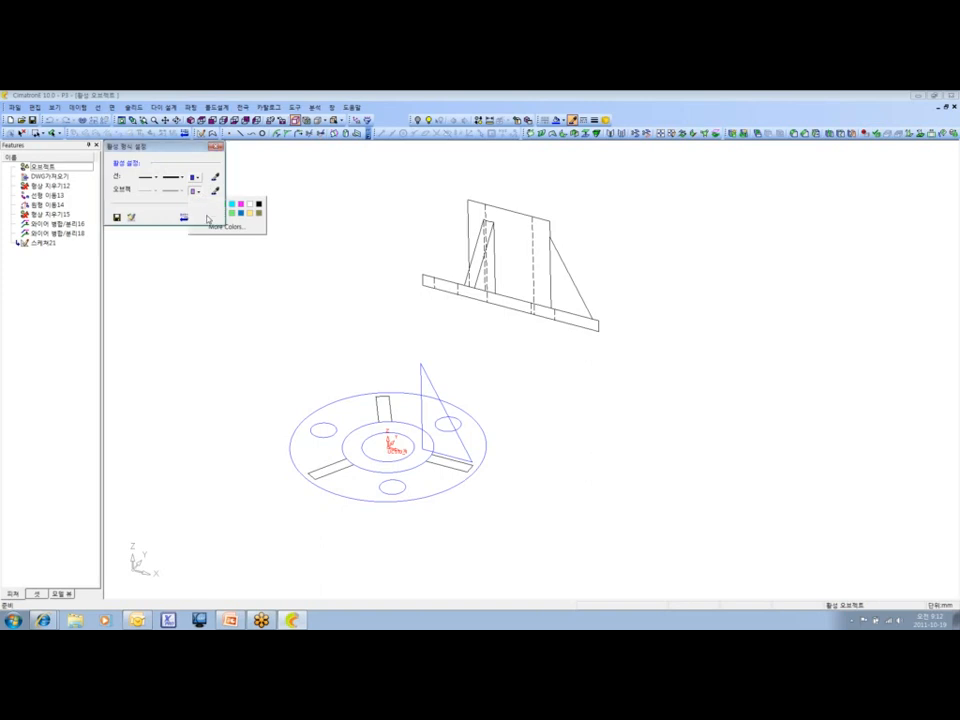
{"action": "left_click", "coordinate": [205, 213]}
{"action": "left_click", "coordinate": [199, 217]}
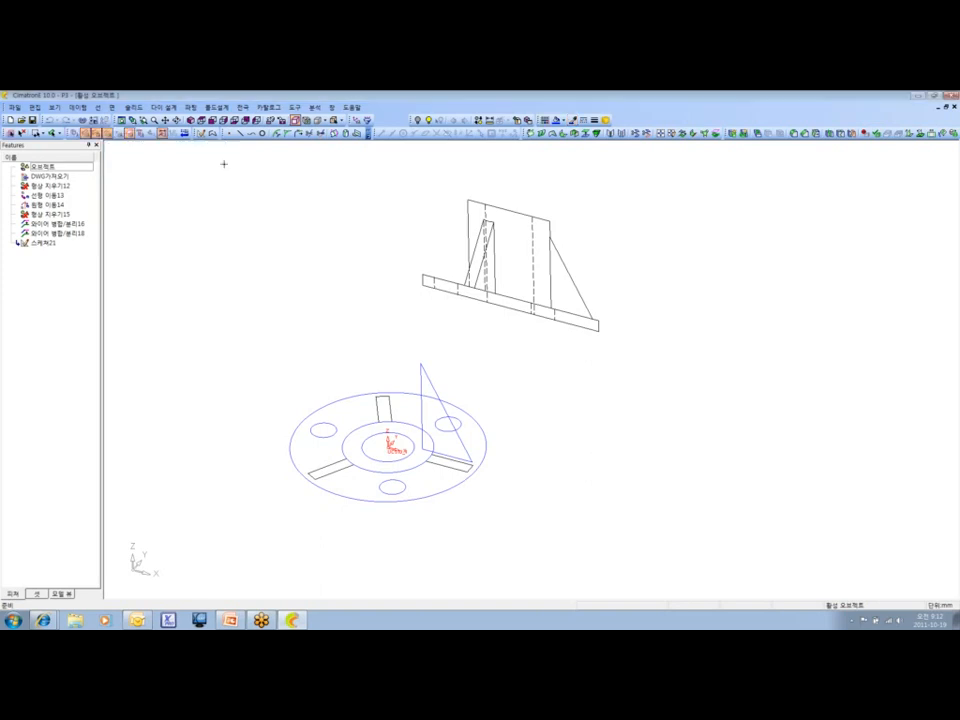
Extrude the outer flange profile with its three holes as a new solid, 5 mm high.
{"action": "left_click", "coordinate": [138, 108]}
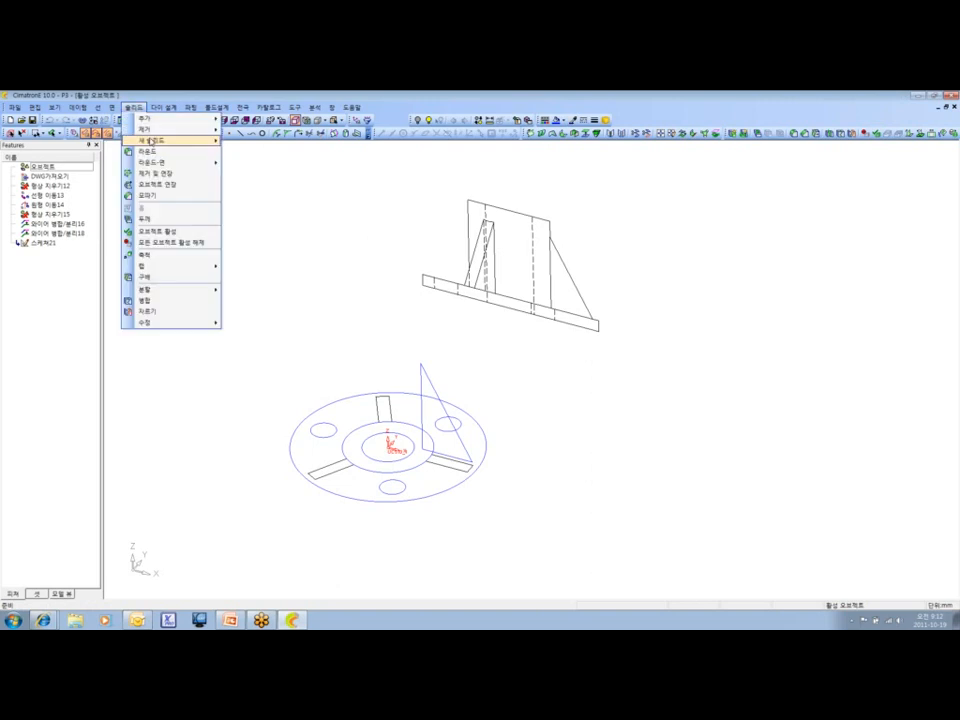
{"action": "left_click", "coordinate": [150, 141]}
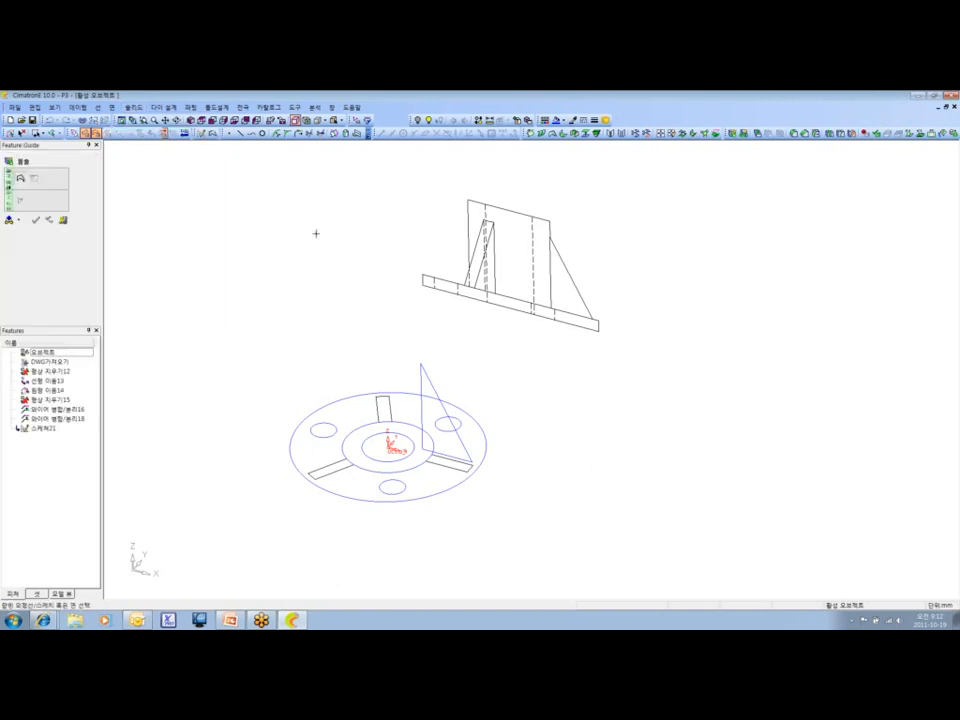
{"action": "left_click", "coordinate": [361, 430]}
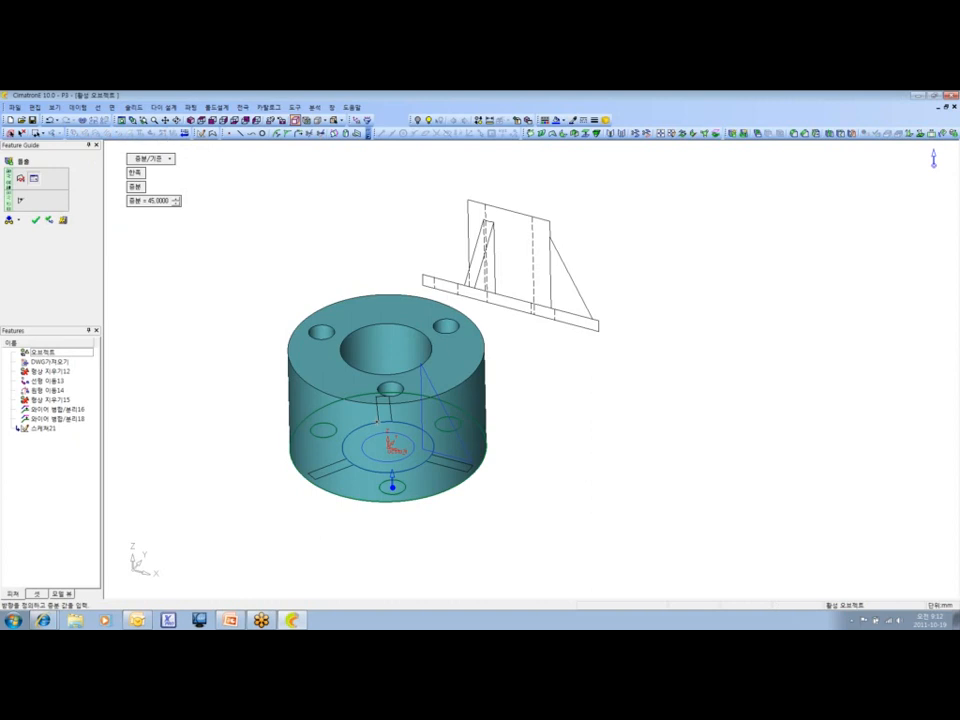
{"action": "type", "text": "5"}
{"action": "middle_click", "coordinate": [296, 272]}
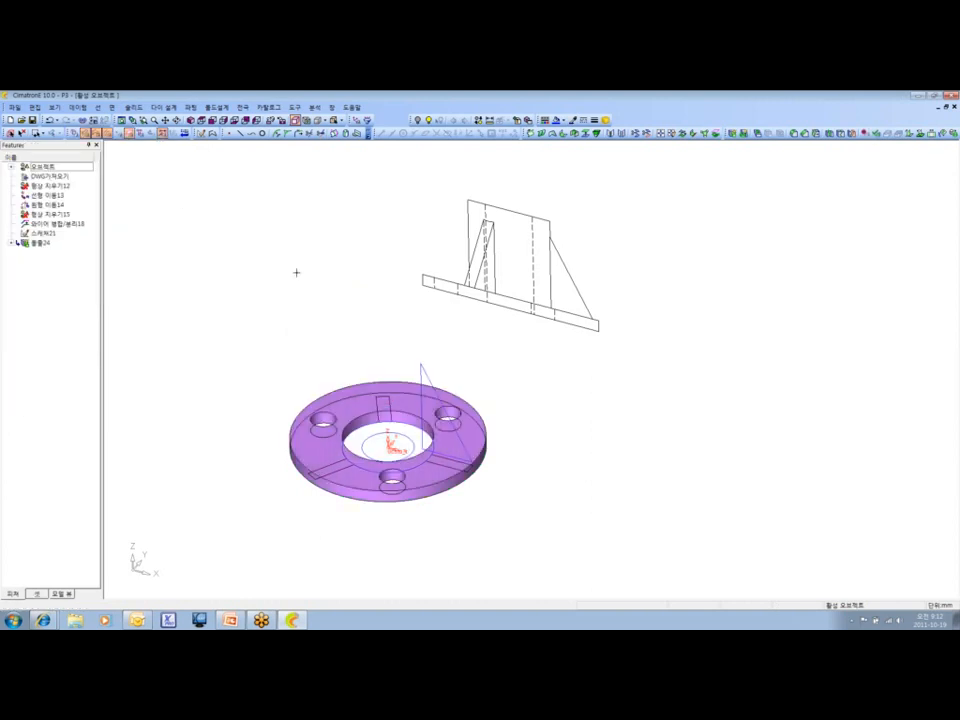
{"action": "mouse_move", "coordinate": [296, 272]}
{"action": "left_mouse_down", "text": "ctrl"}
{"action": "mouse_move", "coordinate": [300, 304]}
{"action": "mouse_move", "coordinate": [296, 276]}
{"action": "mouse_move", "coordinate": [308, 272]}
{"action": "left_mouse_up", "text": "ctrl"}
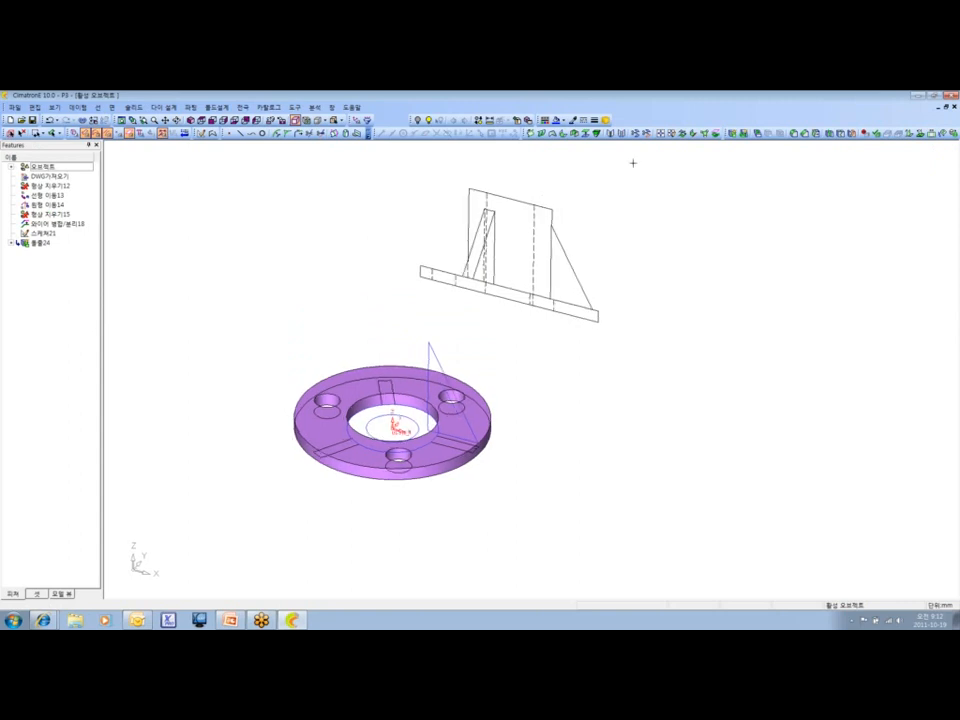
Set the object colour in the active format settings to orange.
{"action": "left_click", "coordinate": [573, 119]}
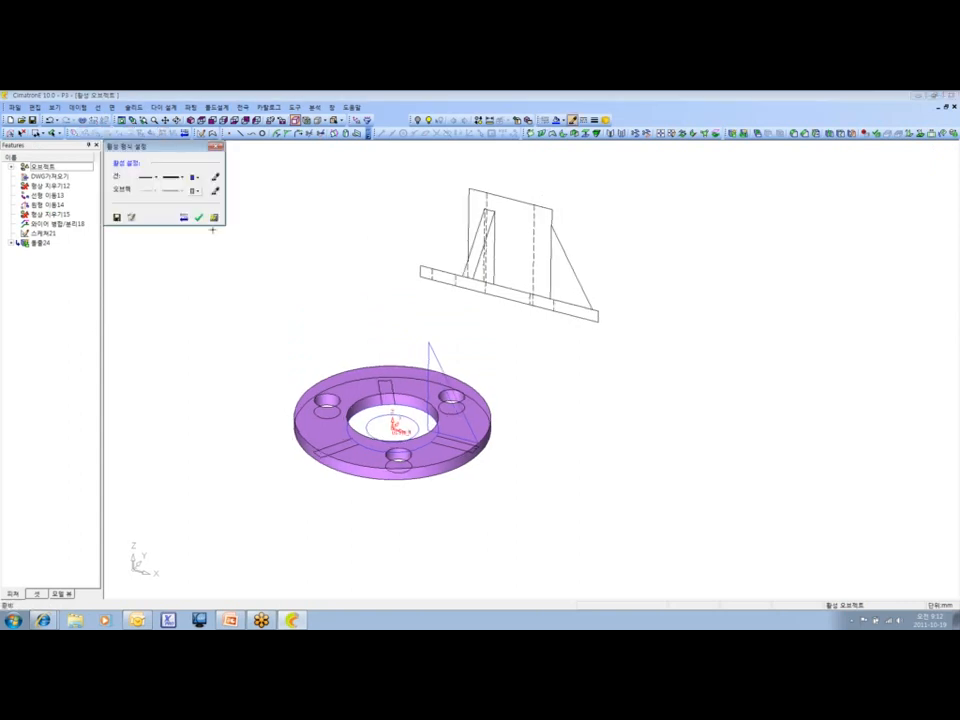
{"action": "left_click", "coordinate": [199, 217]}
{"action": "key", "text": "ctrl"}
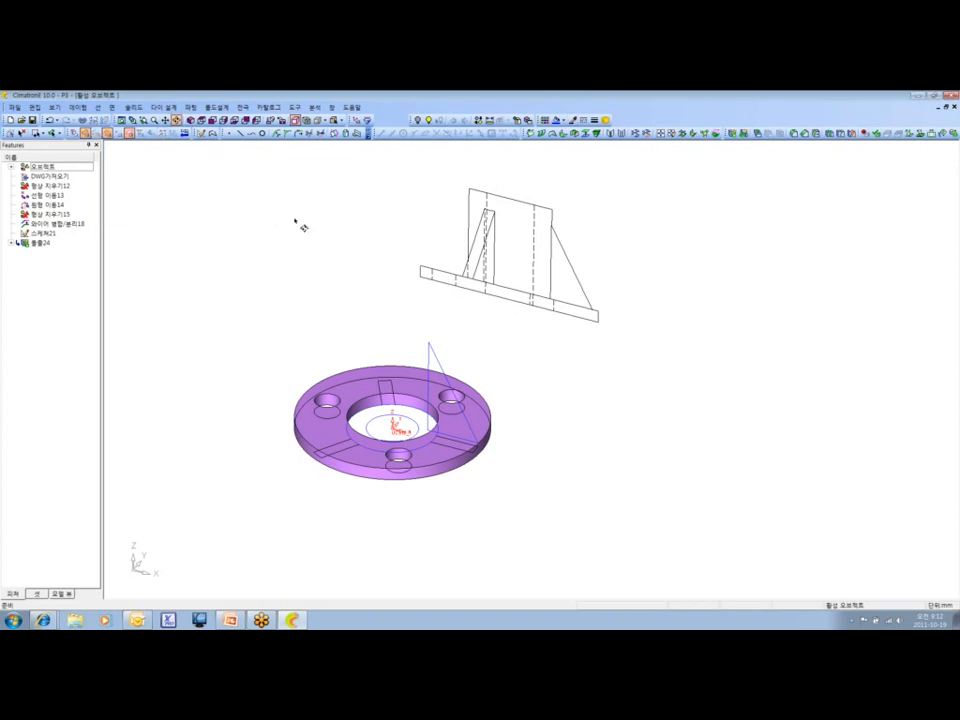
Extrude the inner ring profile at the flange's centre as a new solid, 45 mm high.
{"action": "left_click_drag", "start_coordinate": [515, 314], "coordinate": [519, 314], "text": "ctrl"}
{"action": "left_click_drag", "start_coordinate": [281, 223], "coordinate": [296, 230], "text": "ctrl"}
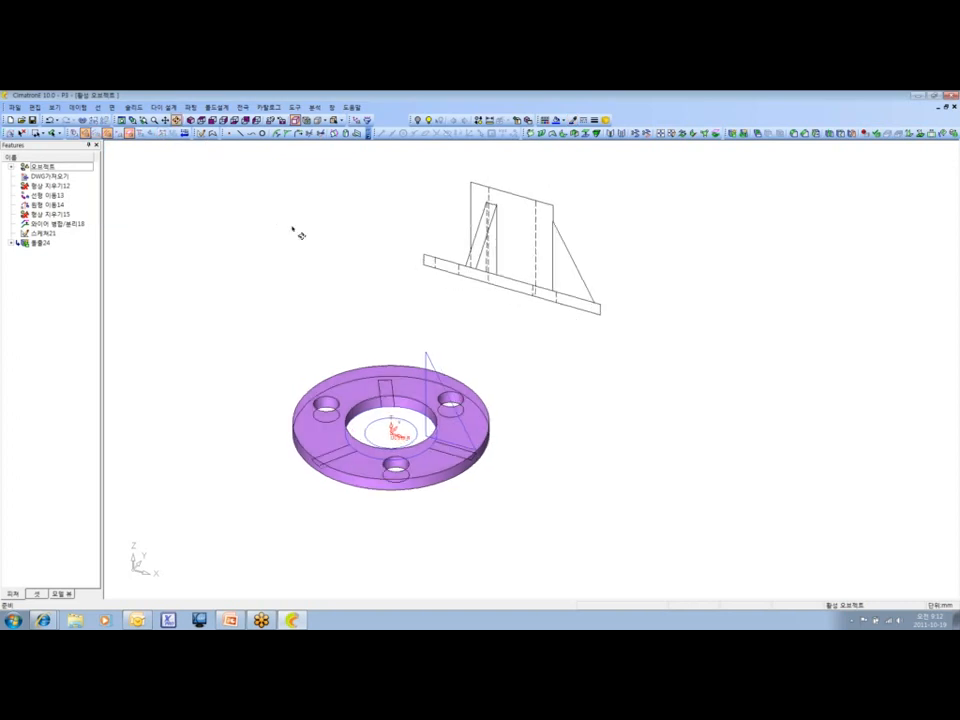
{"action": "middle_click_drag", "start_coordinate": [296, 230], "coordinate": [287, 228], "text": "ctrl"}
{"action": "left_click", "coordinate": [133, 107]}
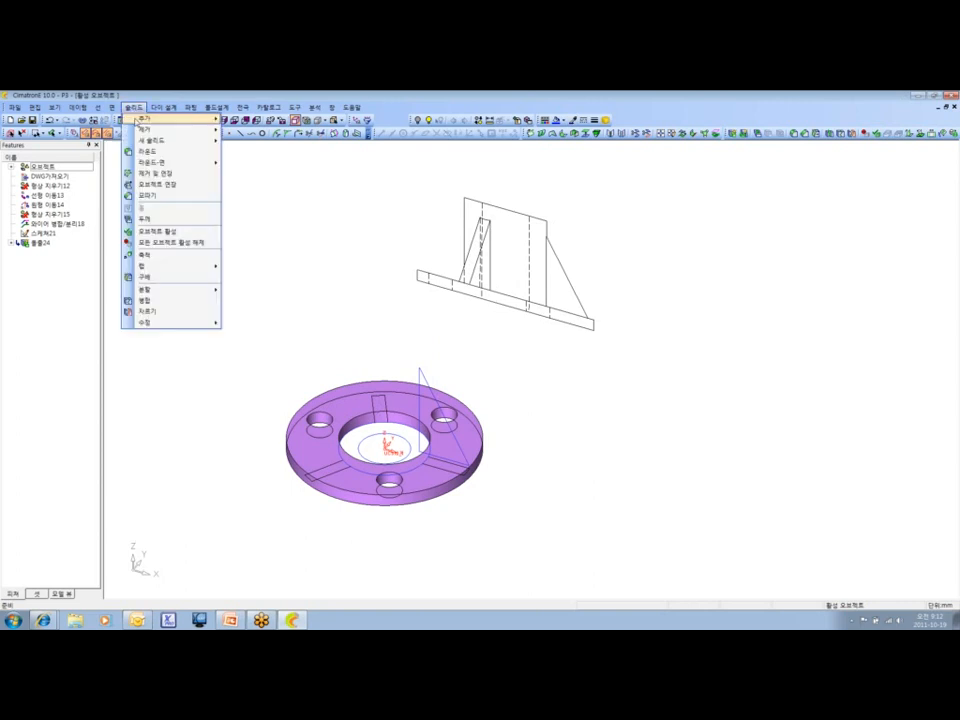
{"action": "left_click", "coordinate": [145, 139]}
{"action": "left_click", "coordinate": [383, 428]}
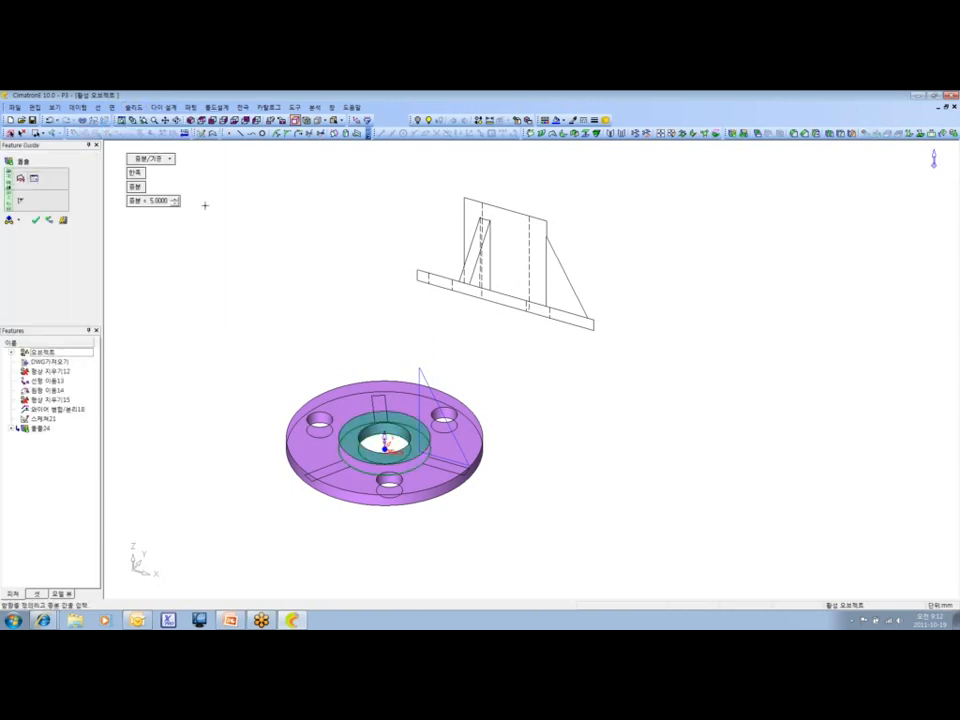
{"action": "type", "text": "45"}
{"action": "key", "text": "Return"}
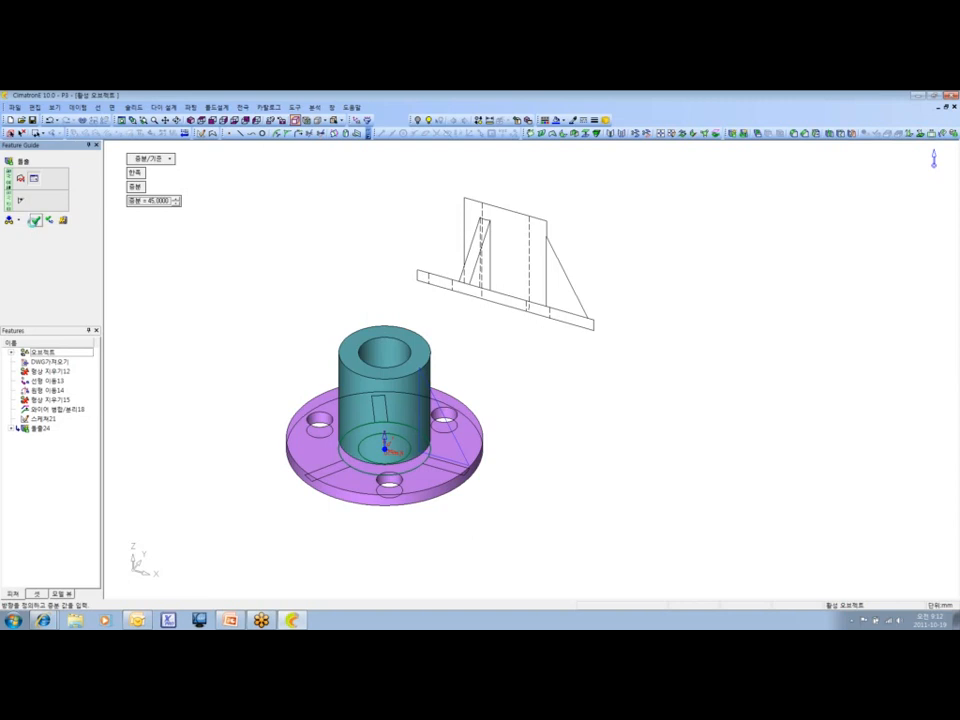
{"action": "left_click", "coordinate": [35, 220]}
Choose another object colour in the active format settings and apply it.
{"action": "middle_click_drag", "start_coordinate": [400, 330], "coordinate": [326, 428]}
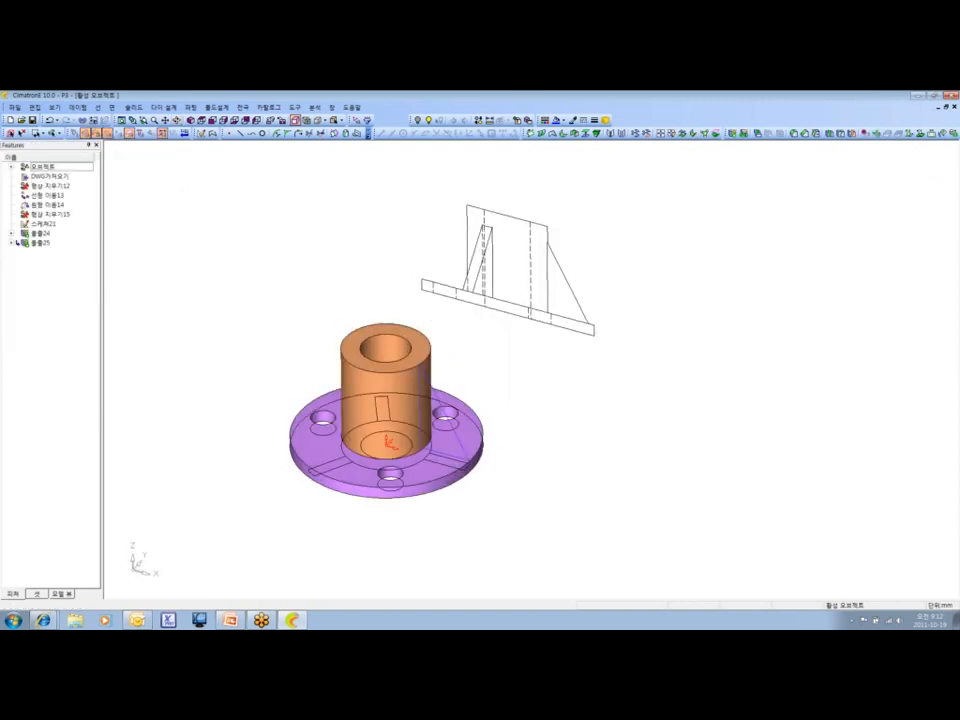
{"action": "middle_click_drag", "start_coordinate": [311, 373], "coordinate": [321, 360]}
{"action": "left_click", "coordinate": [545, 120]}
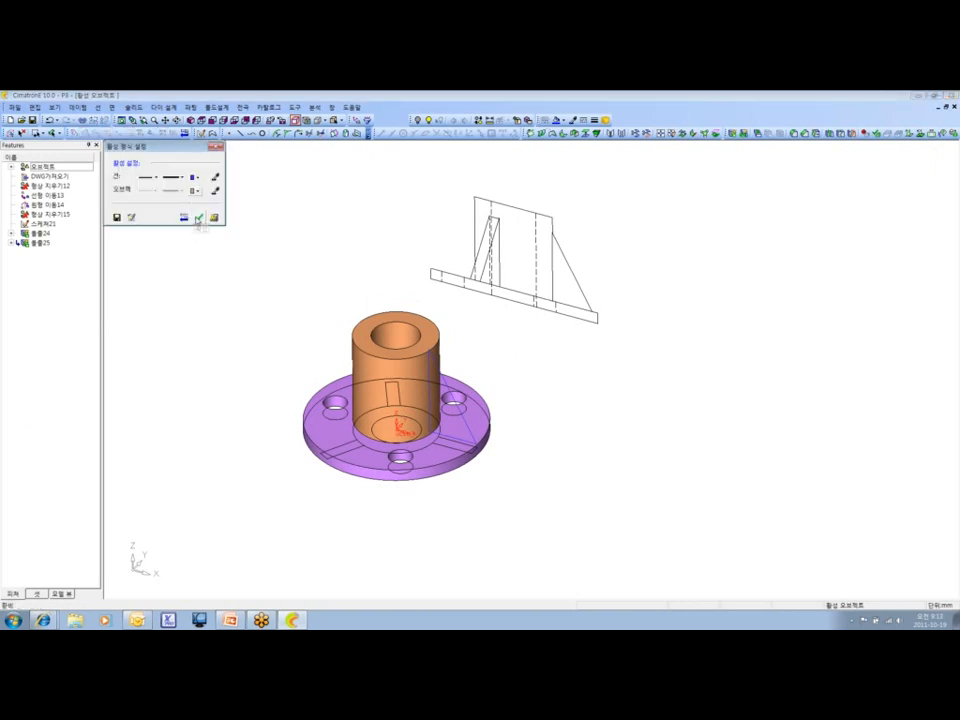
{"action": "left_click", "coordinate": [197, 190]}
{"action": "left_click", "coordinate": [240, 215]}
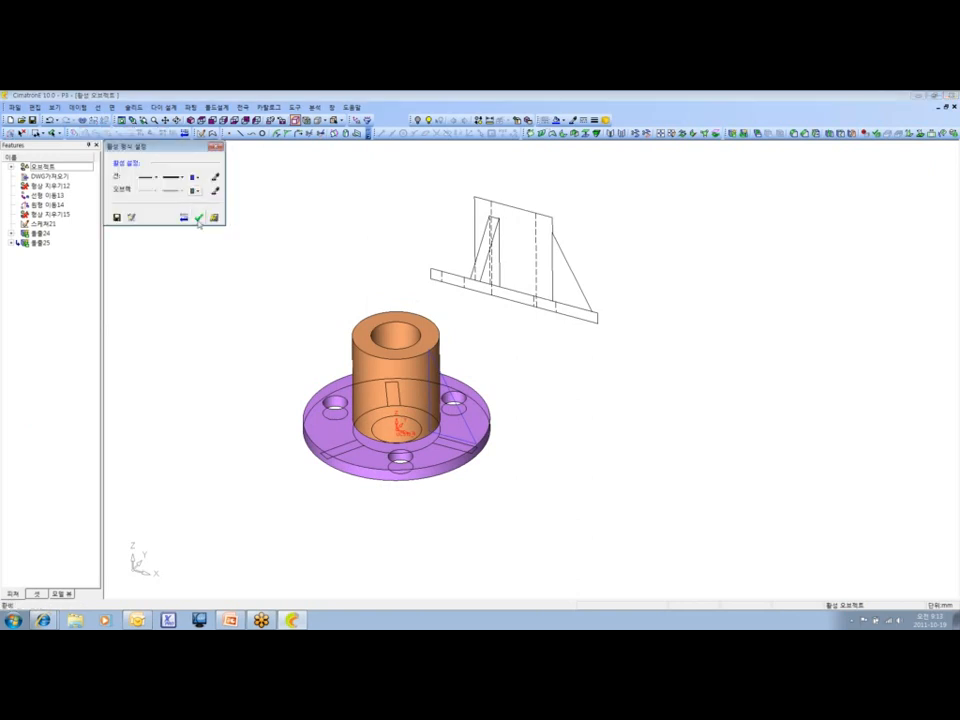
{"action": "left_click", "coordinate": [199, 217]}
Make the central cylinder the active solid with the object activation command (오브젝트 활성).
{"action": "left_click", "coordinate": [134, 107]}
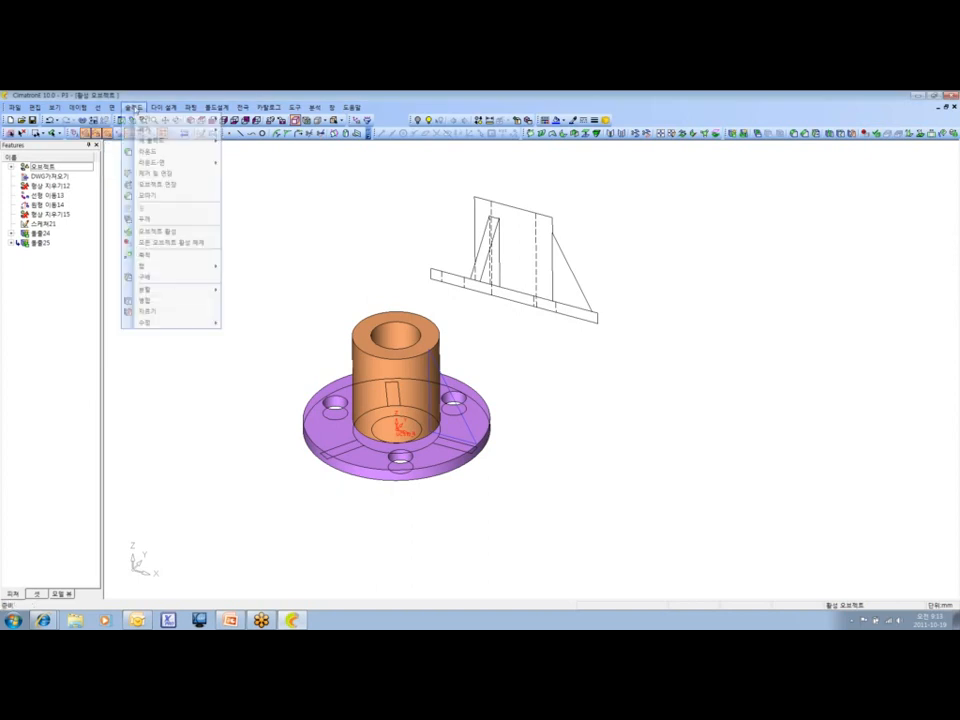
{"action": "left_click", "coordinate": [138, 108]}
{"action": "left_click", "coordinate": [134, 107]}
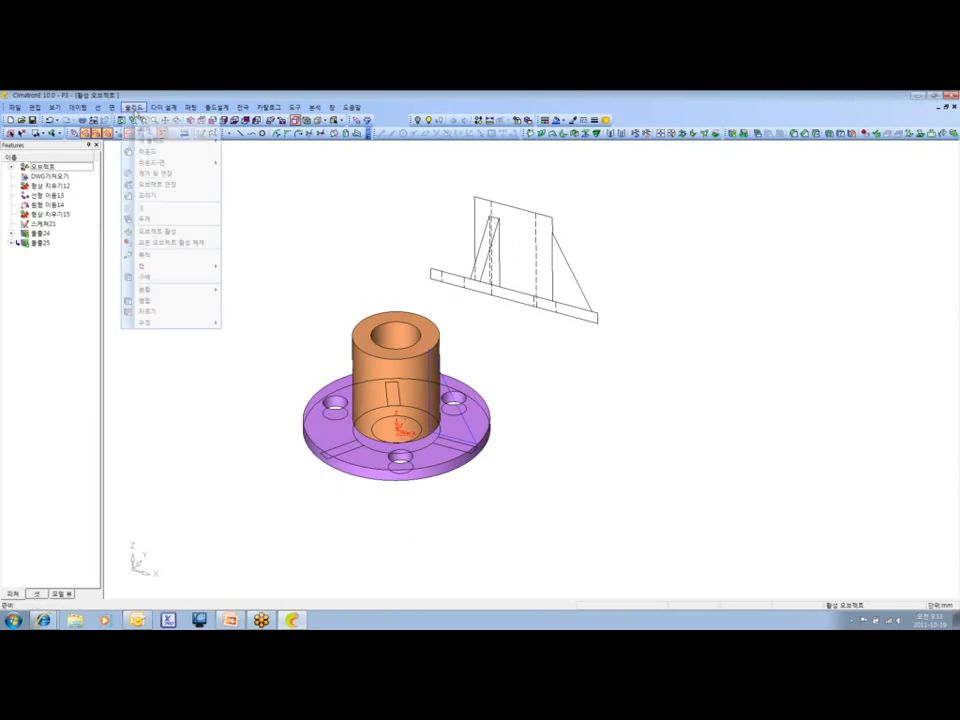
{"action": "left_click", "coordinate": [160, 231]}
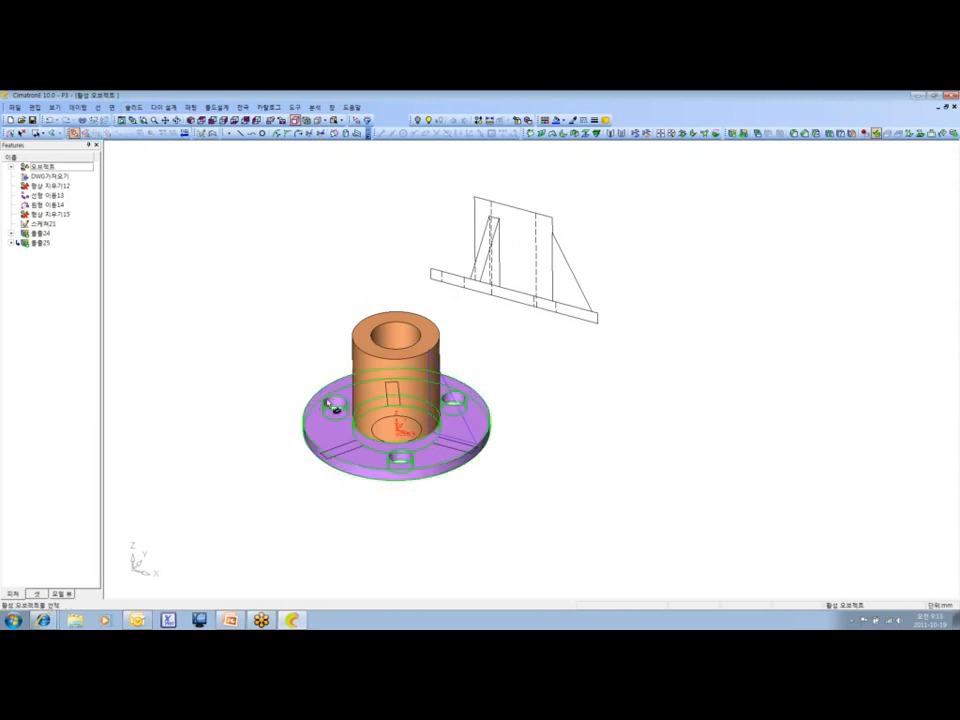
{"action": "left_click", "coordinate": [329, 403]}
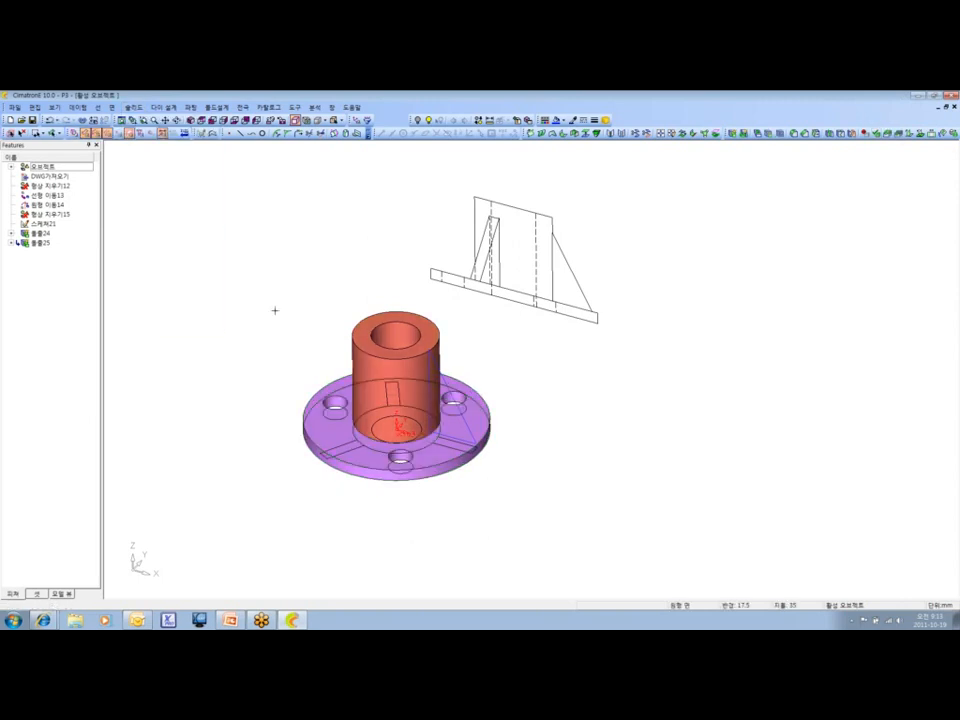
Add an extrusion of the triangular rib sketch to the active cylinder, 3 mm thick and centred on its sketch plane.
{"action": "left_click", "coordinate": [134, 107]}
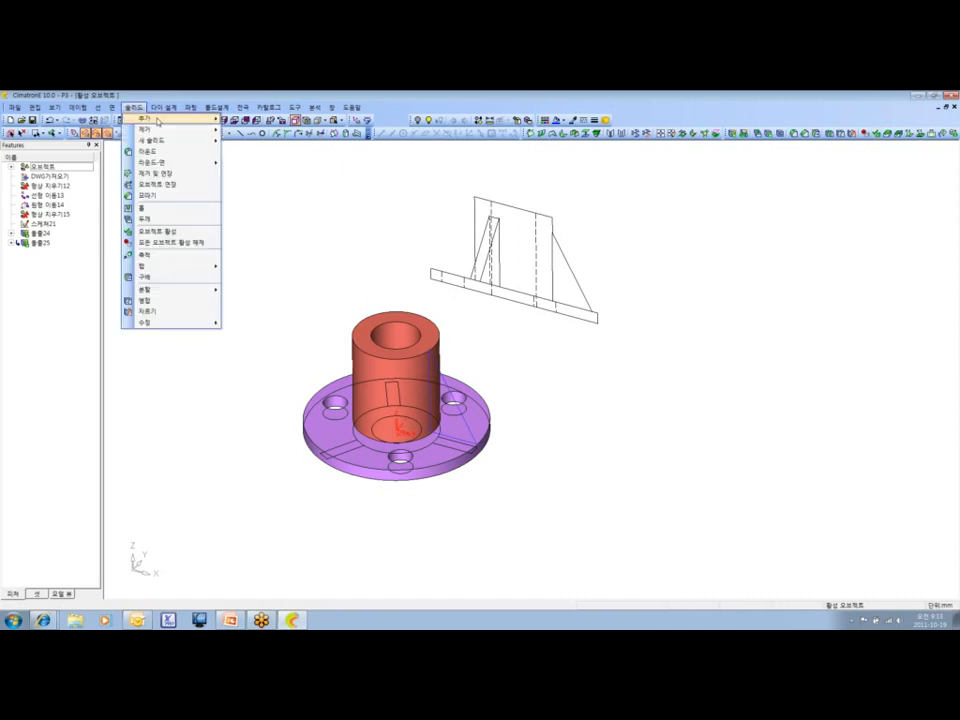
{"action": "mouse_move", "coordinate": [157, 121]}
{"action": "left_click", "coordinate": [245, 121]}
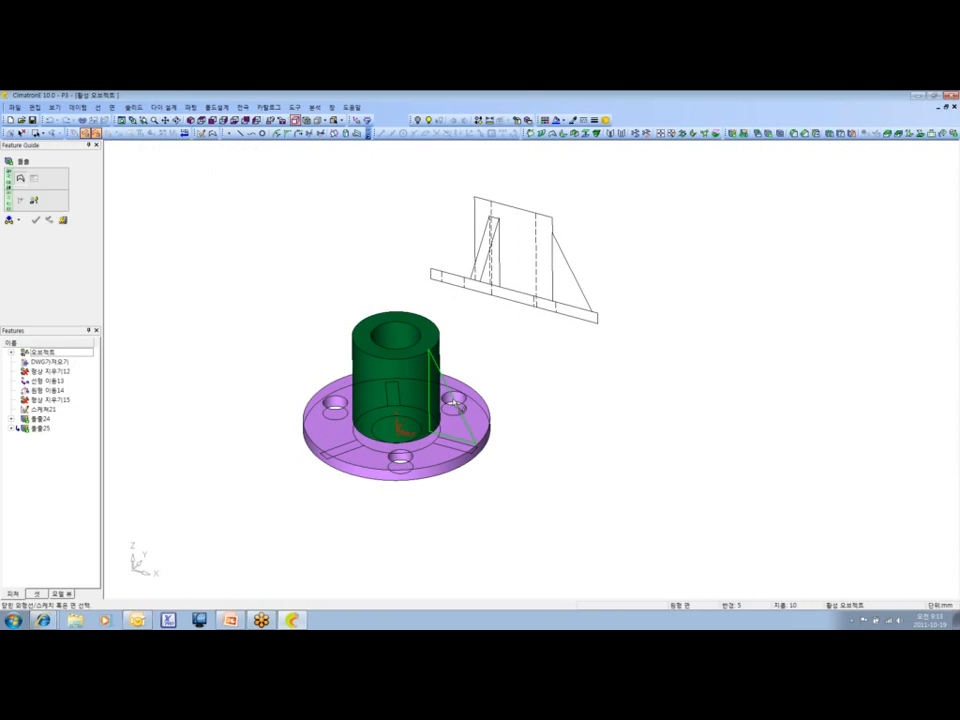
{"action": "left_click", "coordinate": [455, 403]}
{"action": "left_click", "coordinate": [156, 201]}
{"action": "type", "text": "3"}
{"action": "key", "text": "Return"}
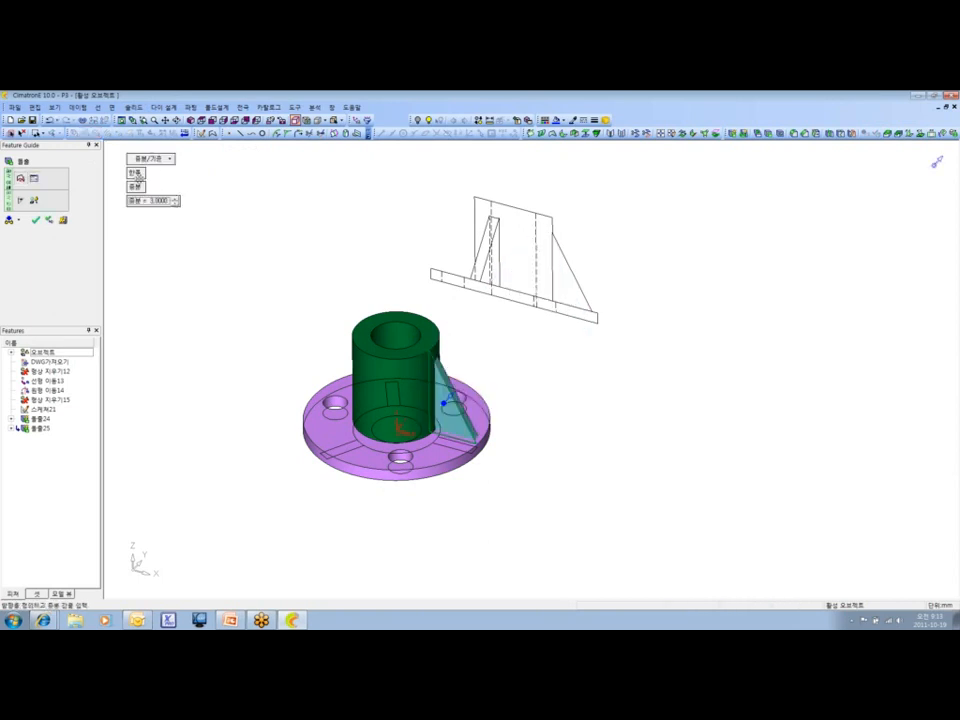
{"action": "left_click", "coordinate": [150, 158]}
{"action": "left_click", "coordinate": [150, 184]}
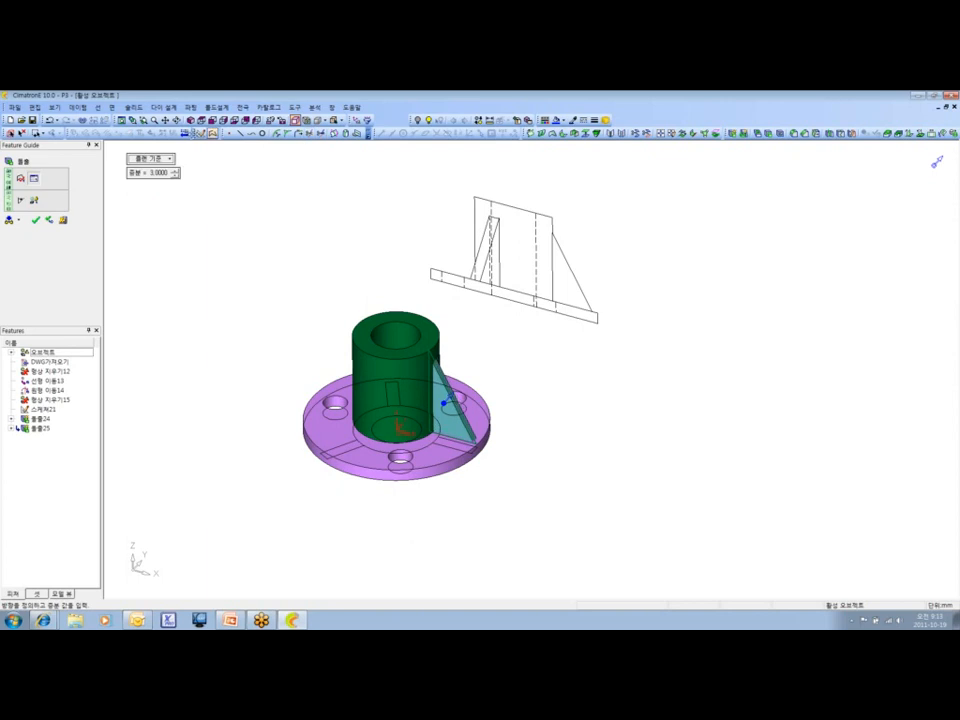
{"action": "left_click_drag", "start_coordinate": [378, 300], "coordinate": [378, 345], "text": "ctrl"}
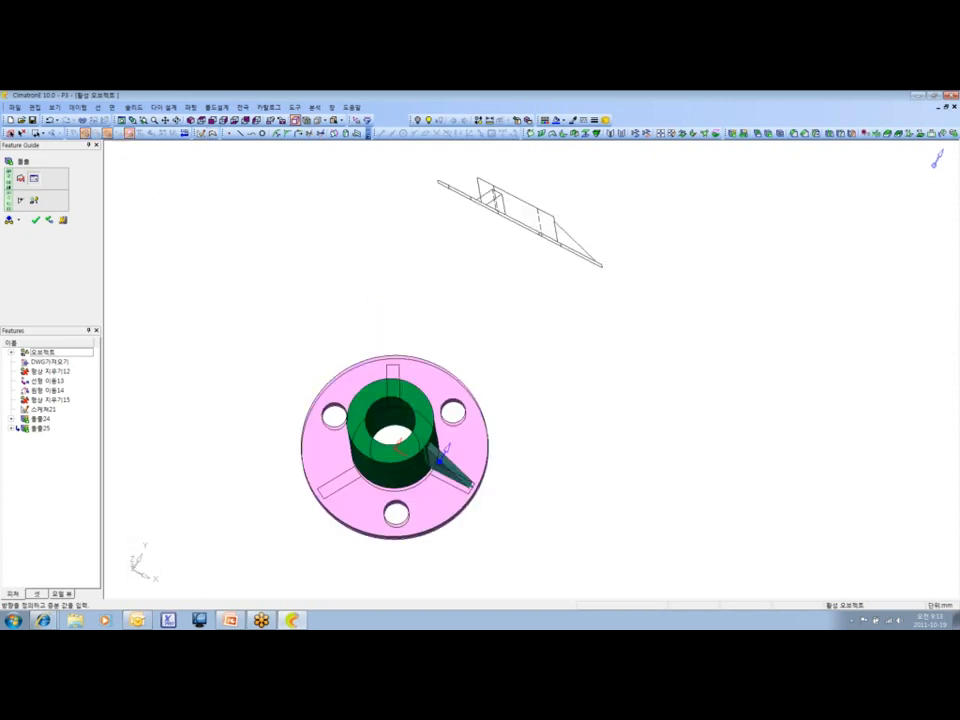
{"action": "mouse_move", "coordinate": [378, 300]}
{"action": "left_mouse_down", "text": "ctrl"}
{"action": "mouse_move", "coordinate": [378, 340]}
{"action": "mouse_move", "coordinate": [378, 300]}
{"action": "left_mouse_up", "text": "ctrl"}
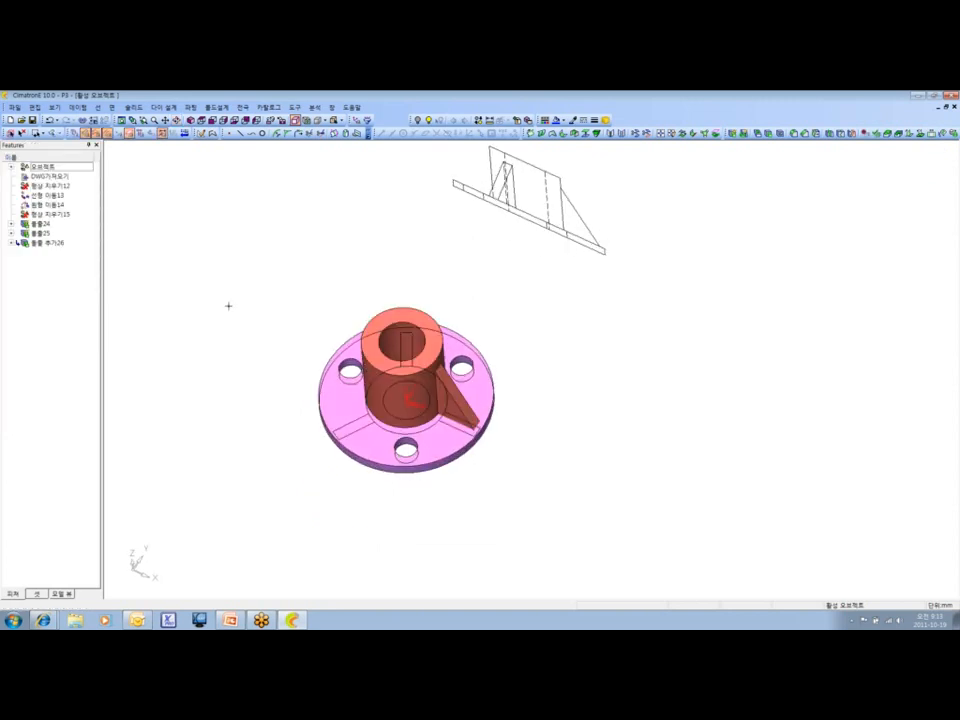
Inspect the rib merged with the cylinder, and undo that added extrusion.
{"action": "left_click_drag", "start_coordinate": [228, 306], "coordinate": [184, 257], "text": "ctrl"}
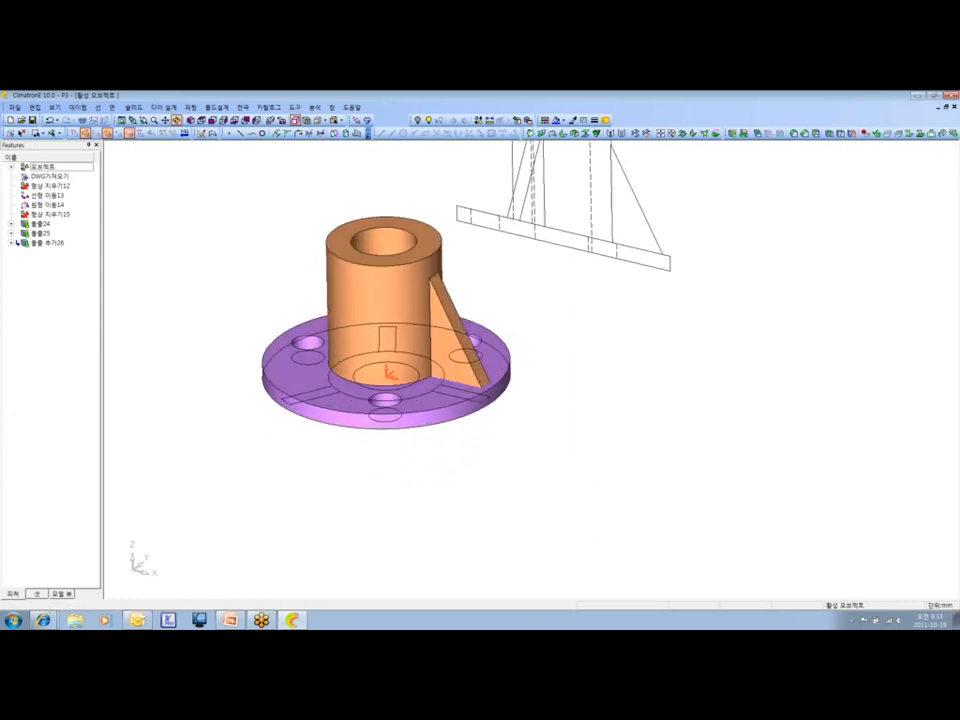
{"action": "left_click_drag", "start_coordinate": [391, 301], "coordinate": [392, 291], "text": "ctrl"}
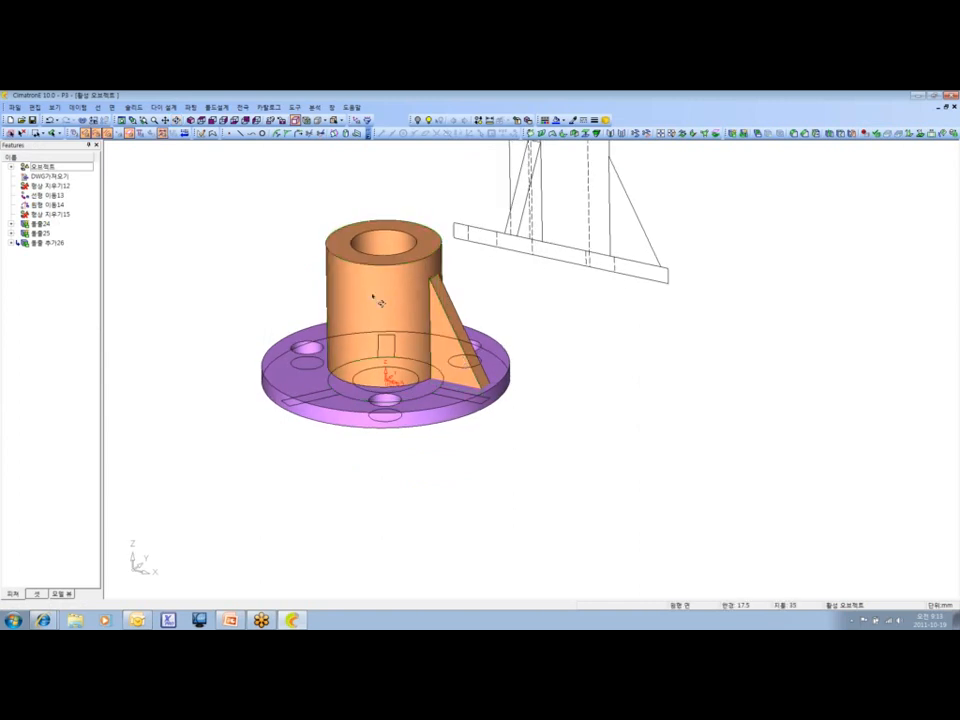
{"action": "left_click_drag", "start_coordinate": [373, 297], "coordinate": [374, 328], "text": "ctrl"}
{"action": "right_click_drag", "start_coordinate": [374, 328], "coordinate": [374, 300], "text": "ctrl"}
{"action": "middle_click_drag", "start_coordinate": [374, 300], "coordinate": [494, 422], "text": "ctrl"}
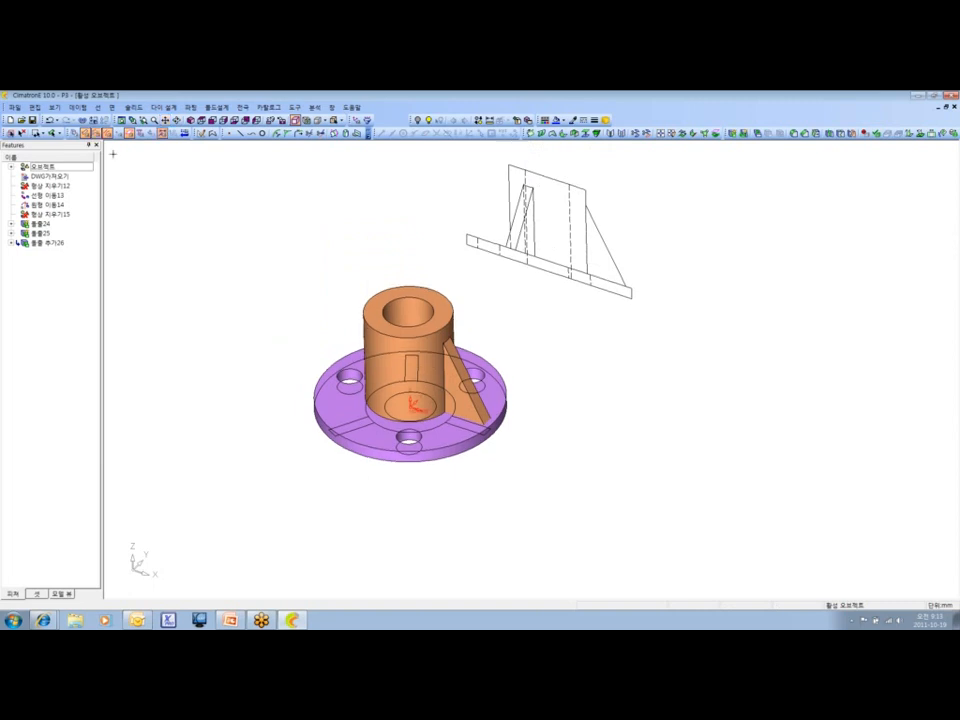
{"action": "left_click", "coordinate": [50, 120]}
Set the object colour in the active format settings to blue and apply it.
{"action": "left_click", "coordinate": [545, 120]}
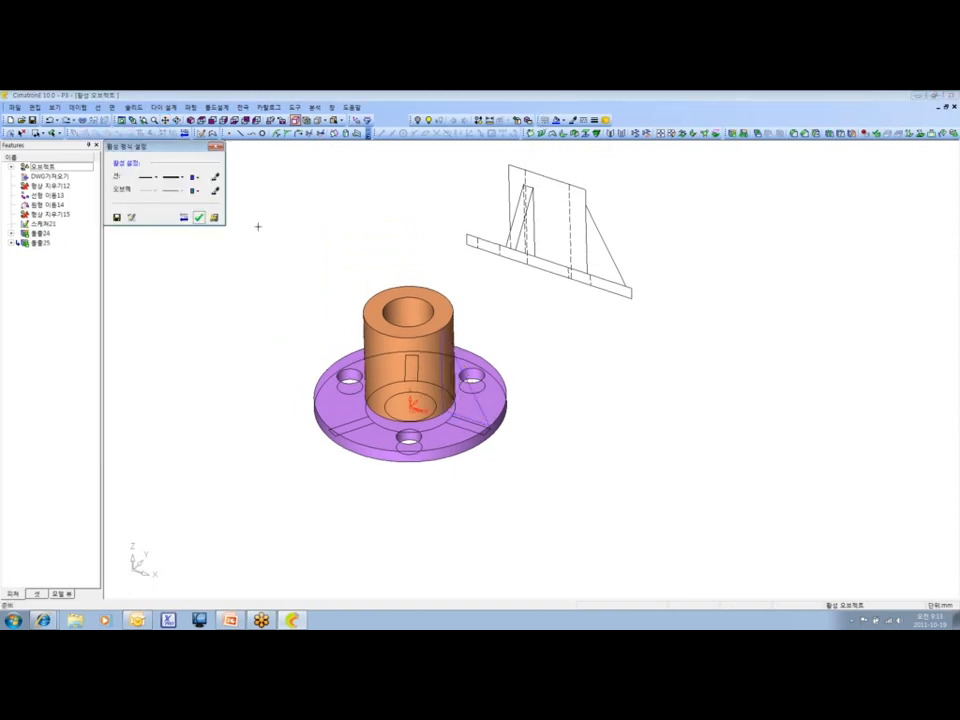
{"action": "left_click", "coordinate": [197, 190]}
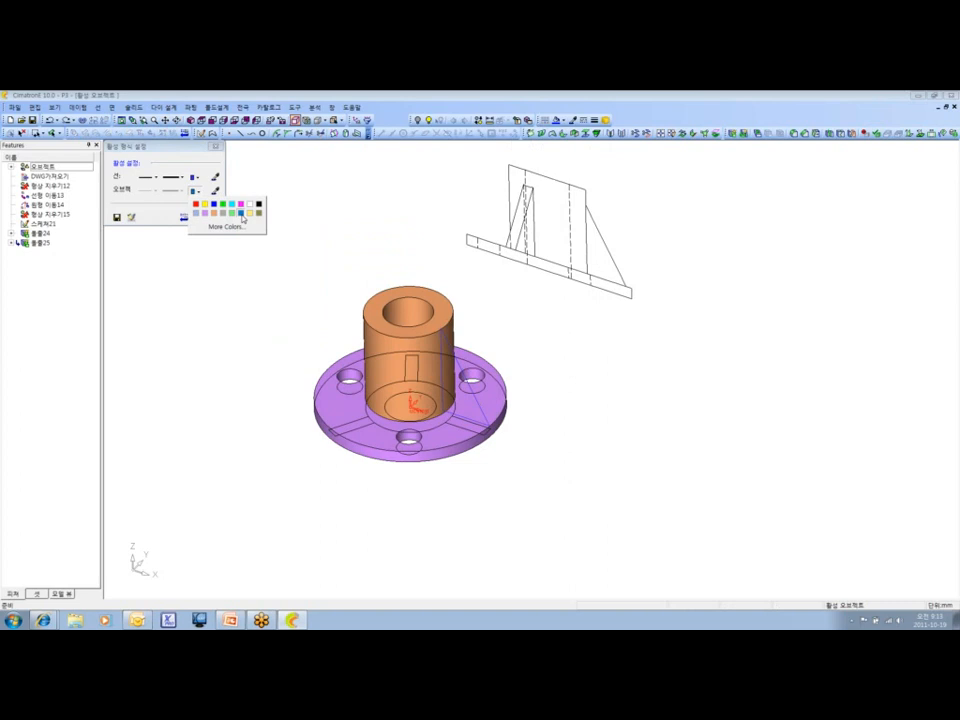
{"action": "left_click", "coordinate": [242, 214]}
{"action": "left_click", "coordinate": [200, 216]}
Extrude the triangular rib sketch as a new solid, 5 mm thick and centred on its sketch plane.
{"action": "left_click", "coordinate": [133, 107]}
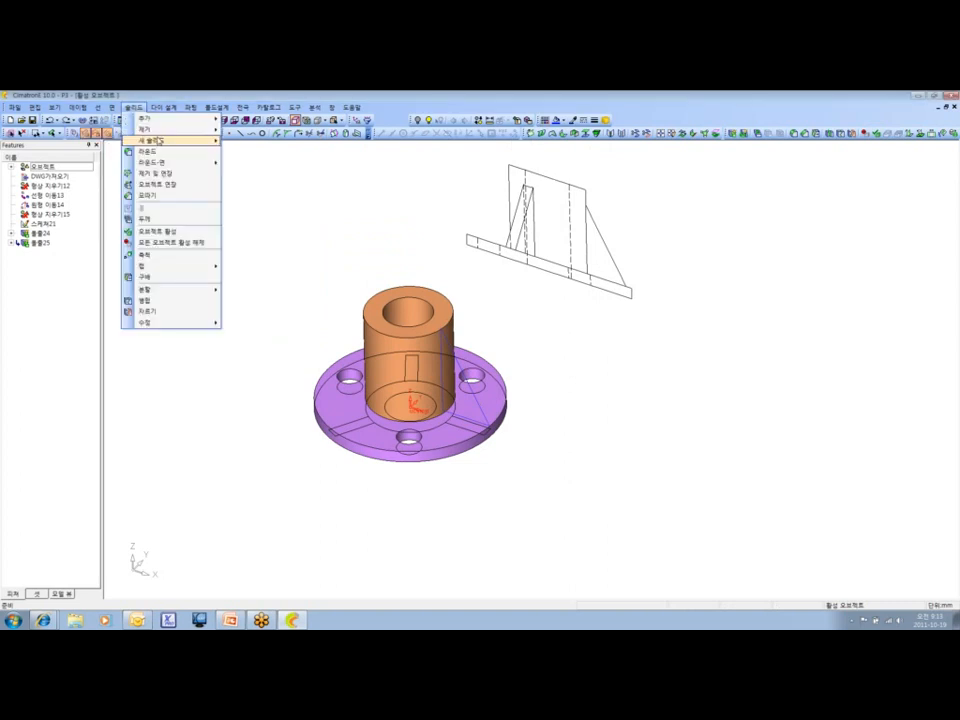
{"action": "mouse_move", "coordinate": [170, 141]}
{"action": "left_click", "coordinate": [243, 141]}
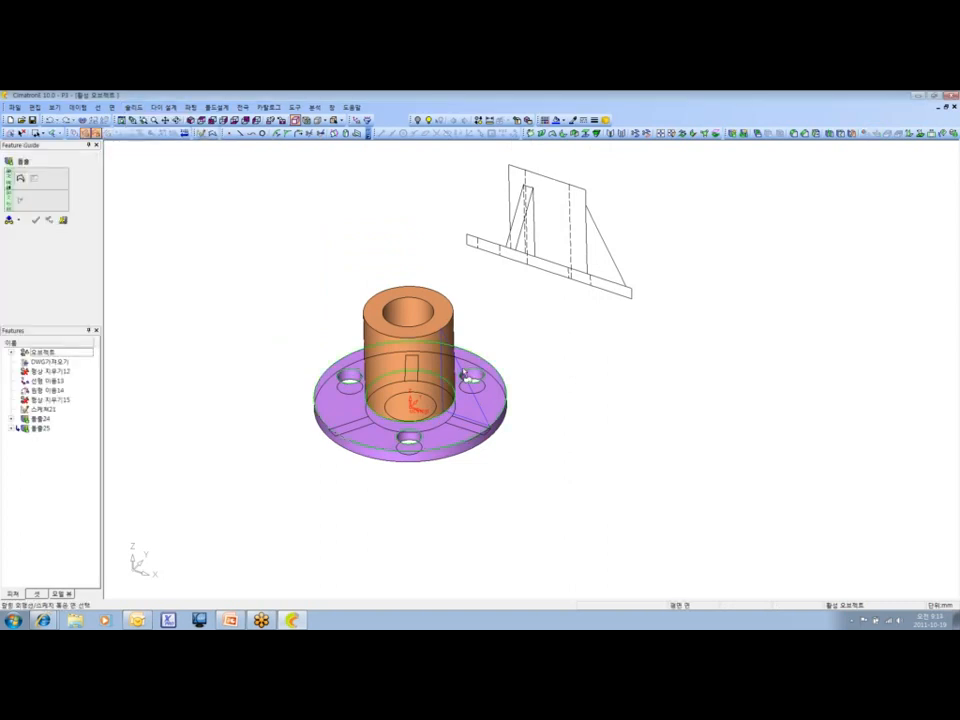
{"action": "left_click", "coordinate": [465, 374]}
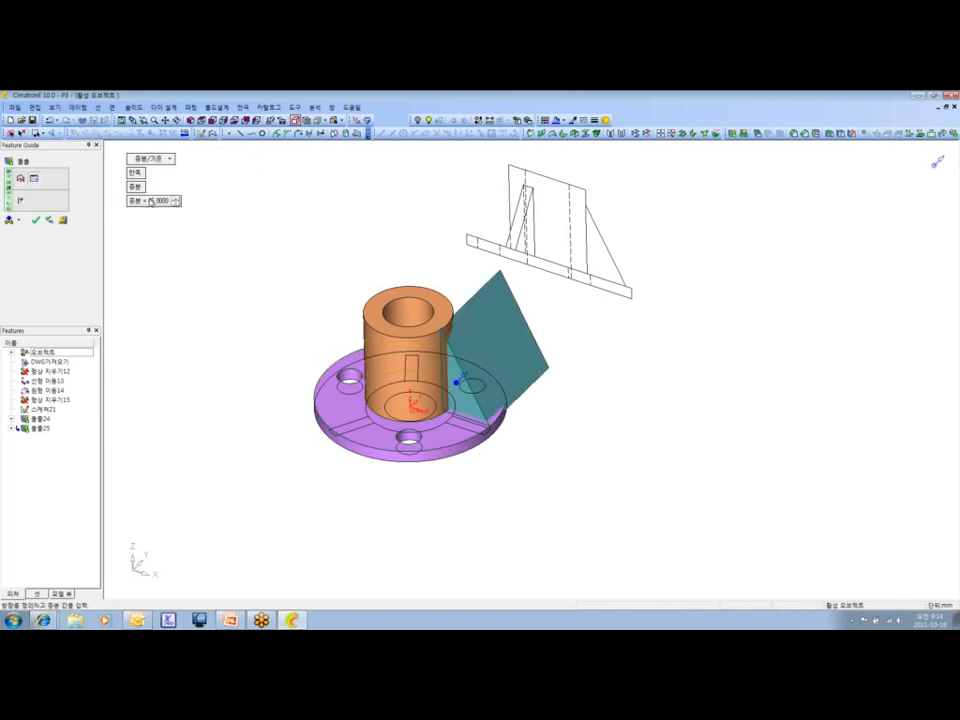
{"action": "left_click", "coordinate": [150, 158]}
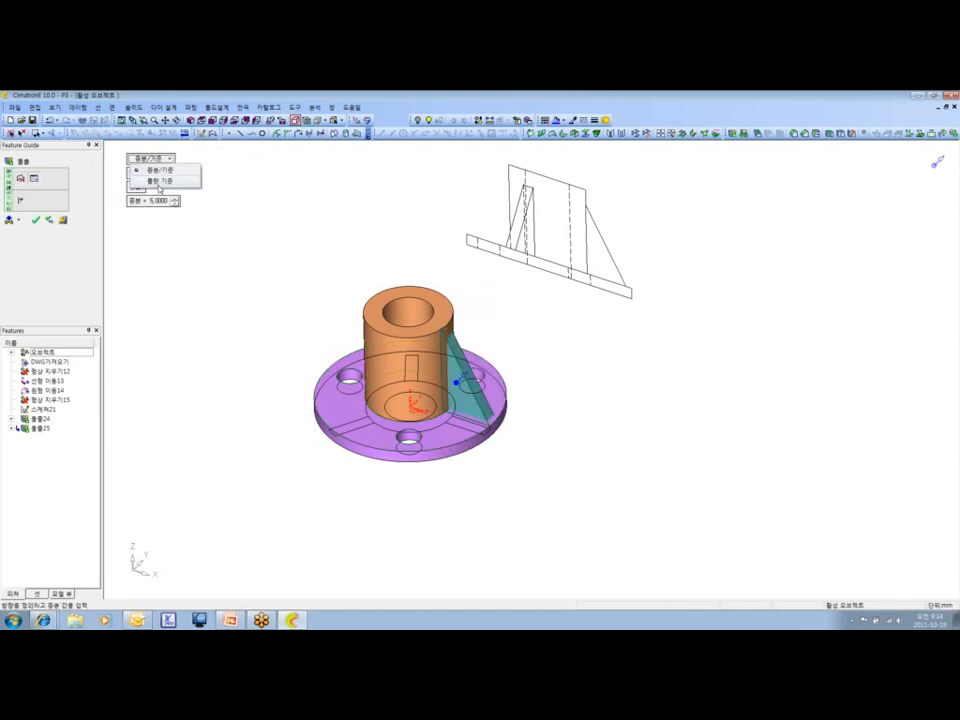
{"action": "left_click", "coordinate": [158, 183]}
{"action": "middle_click", "coordinate": [345, 275]}
Change the colour of the central cylinder's outer face to grey.
{"action": "mouse_move", "coordinate": [345, 275]}
{"action": "middle_mouse_down"}
{"action": "mouse_move", "coordinate": [343, 327]}
{"action": "mouse_move", "coordinate": [400, 324]}
{"action": "mouse_move", "coordinate": [491, 202]}
{"action": "middle_mouse_up"}
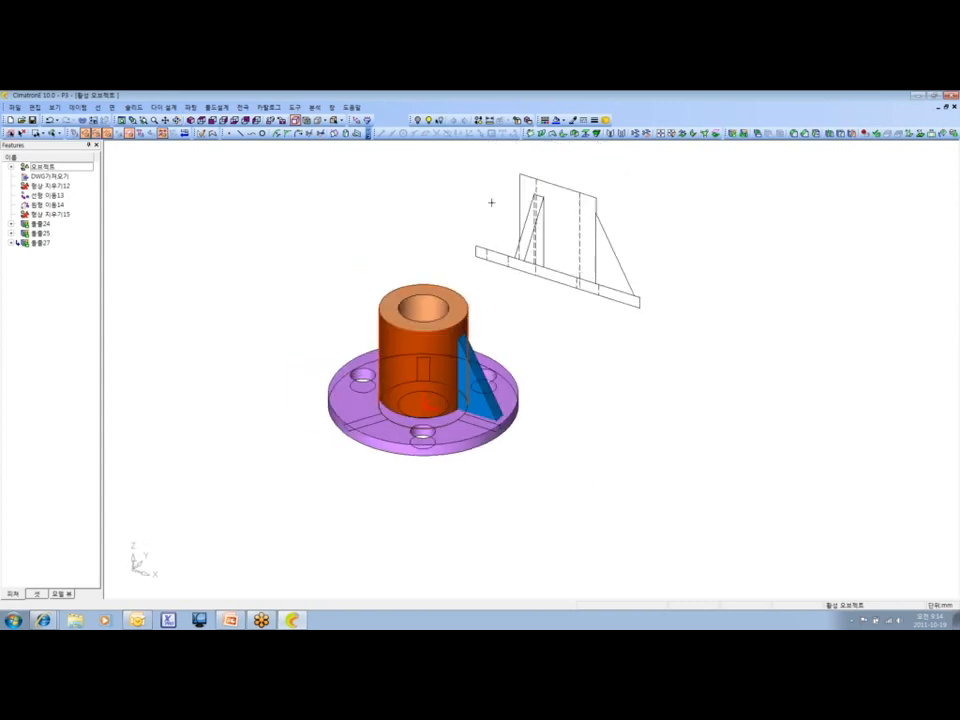
{"action": "left_click", "coordinate": [561, 120]}
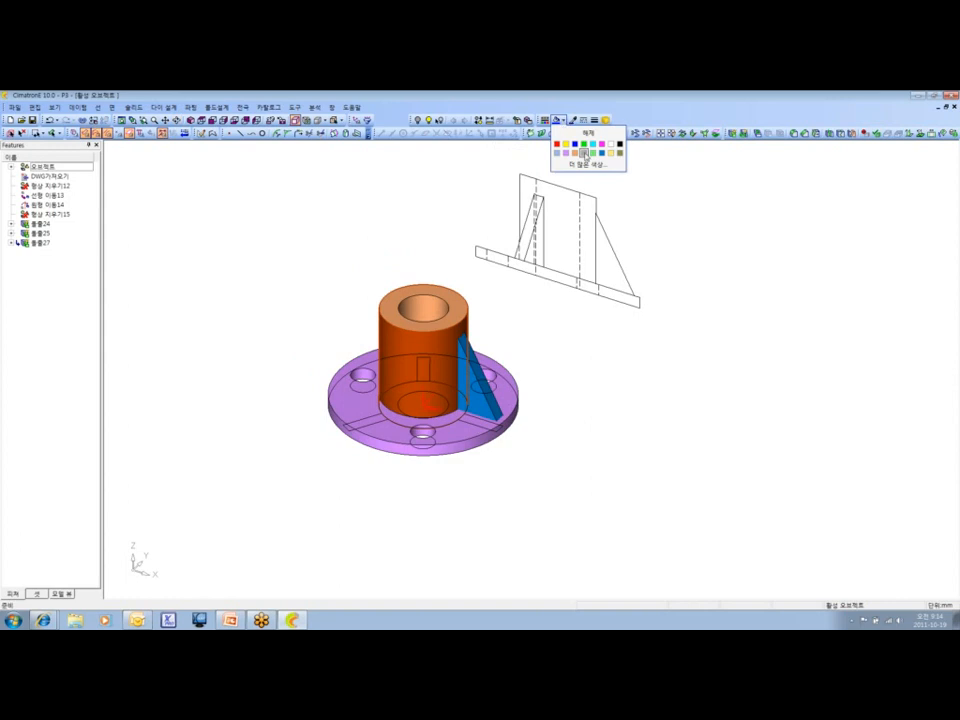
{"action": "left_click", "coordinate": [584, 154]}
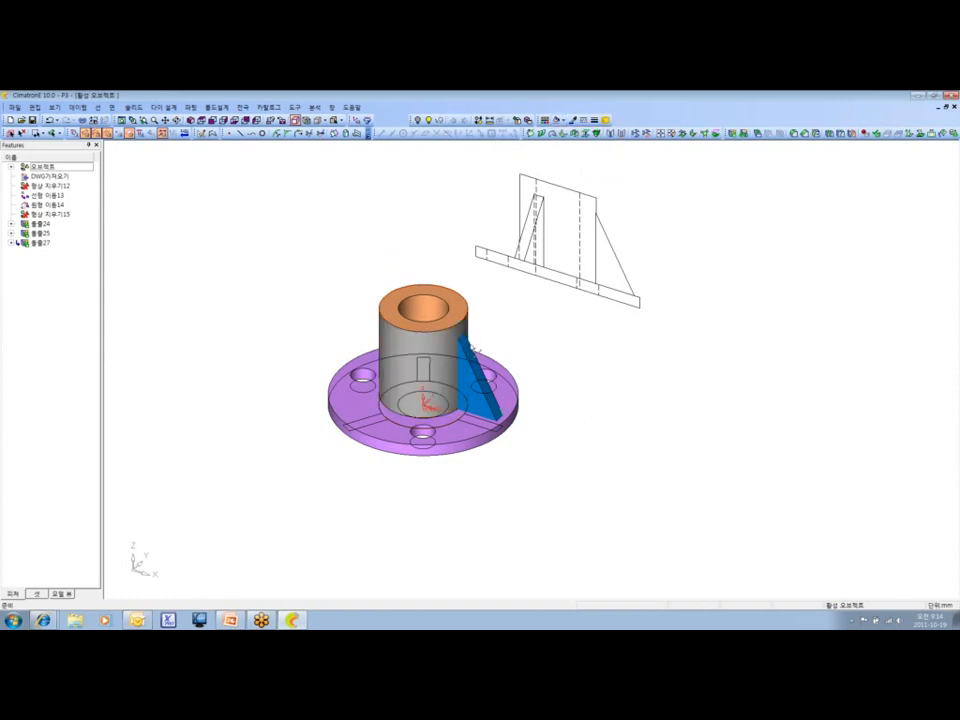
View the coloured model isometrically and switch to PowerPoint to read the NC Q&A slide on tool library settings.
{"action": "mouse_move", "coordinate": [457, 343]}
{"action": "left_mouse_down"}
{"action": "mouse_move", "coordinate": [460, 359]}
{"action": "mouse_move", "coordinate": [407, 253]}
{"action": "left_mouse_up"}
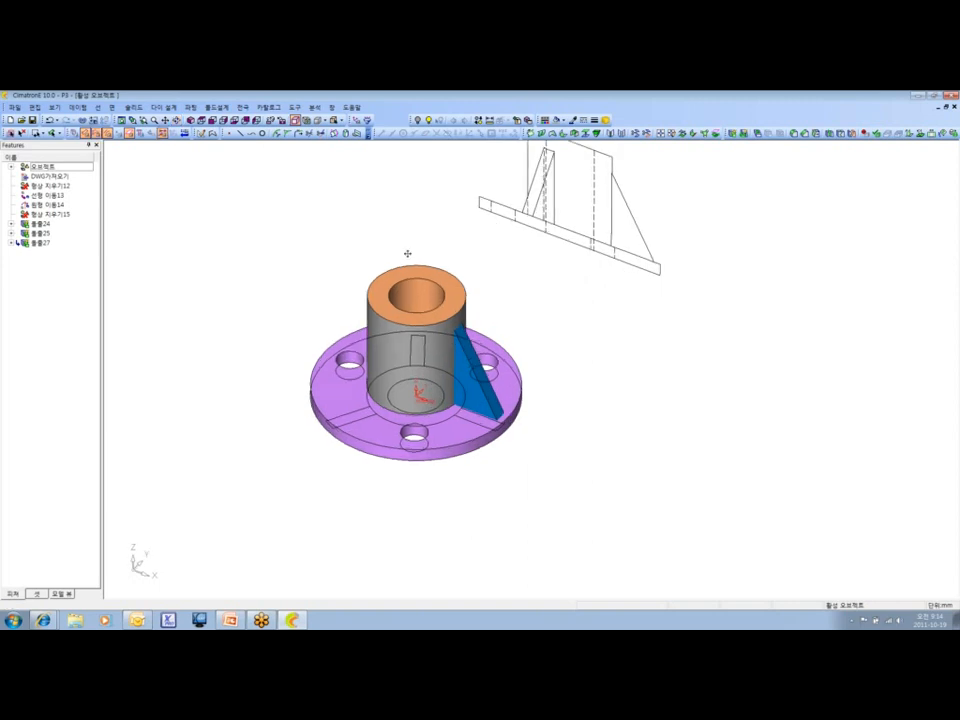
{"action": "scroll", "coordinate": [407, 253], "scroll_direction": "up", "scroll_amount": 2}
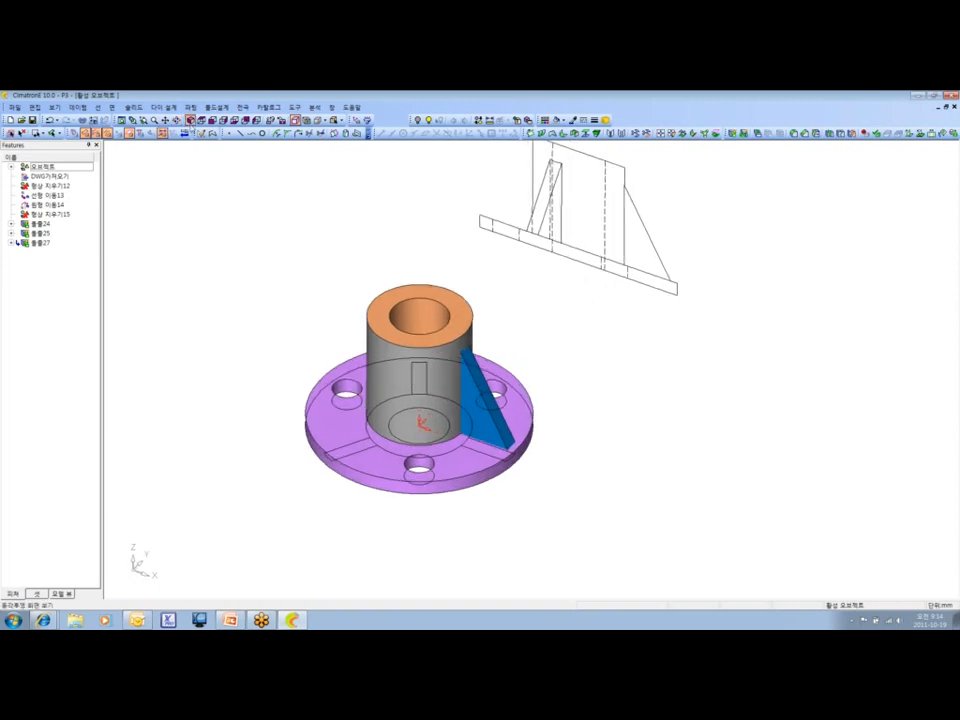
{"action": "left_click", "coordinate": [191, 121]}
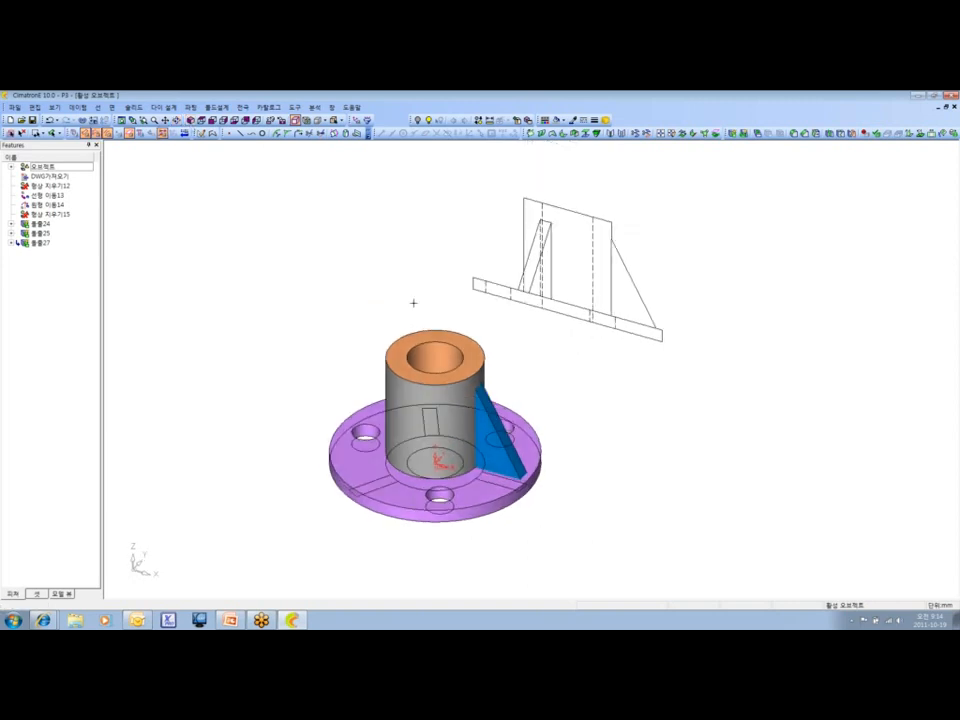
{"action": "left_click", "coordinate": [239, 623]}
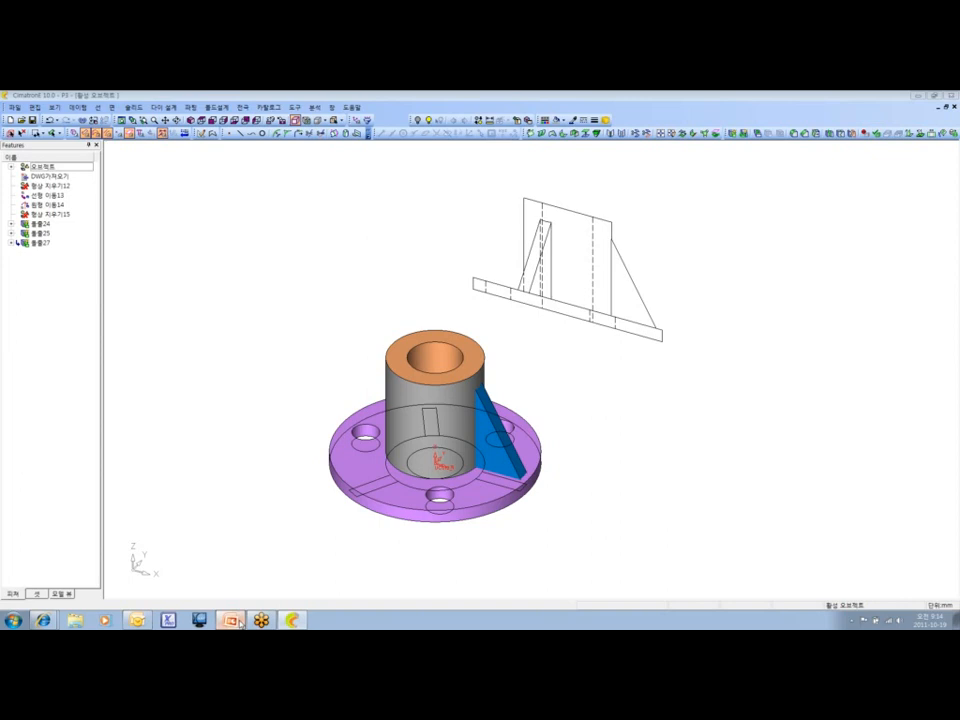
{"action": "left_click", "coordinate": [239, 623]}
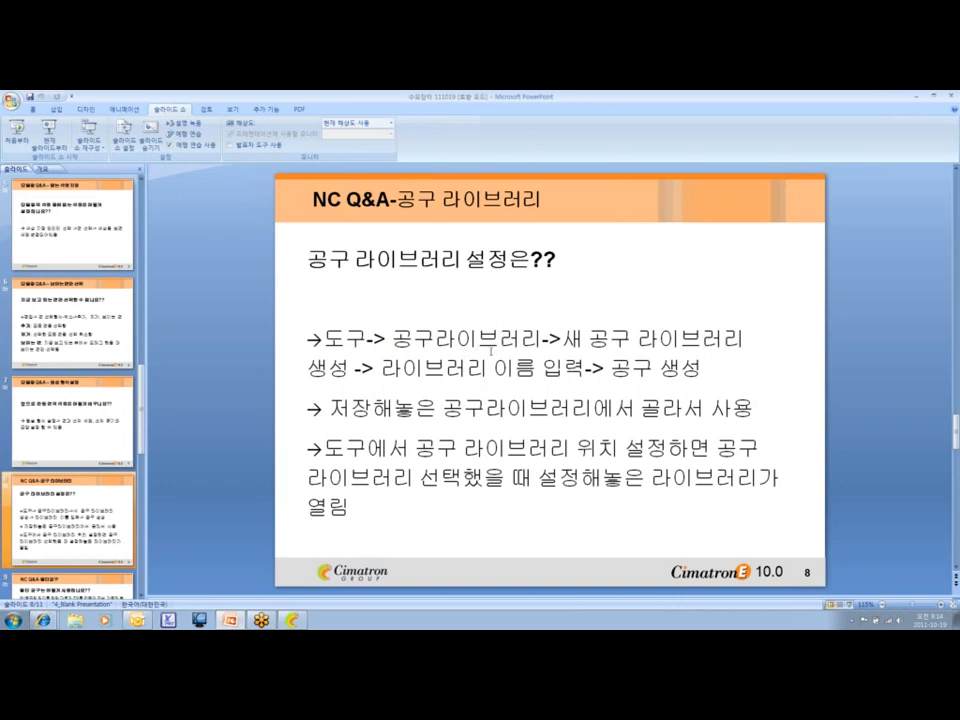
Switch back to CimatronE and create a new NC file in millimetres.
{"action": "left_click", "coordinate": [290, 616]}
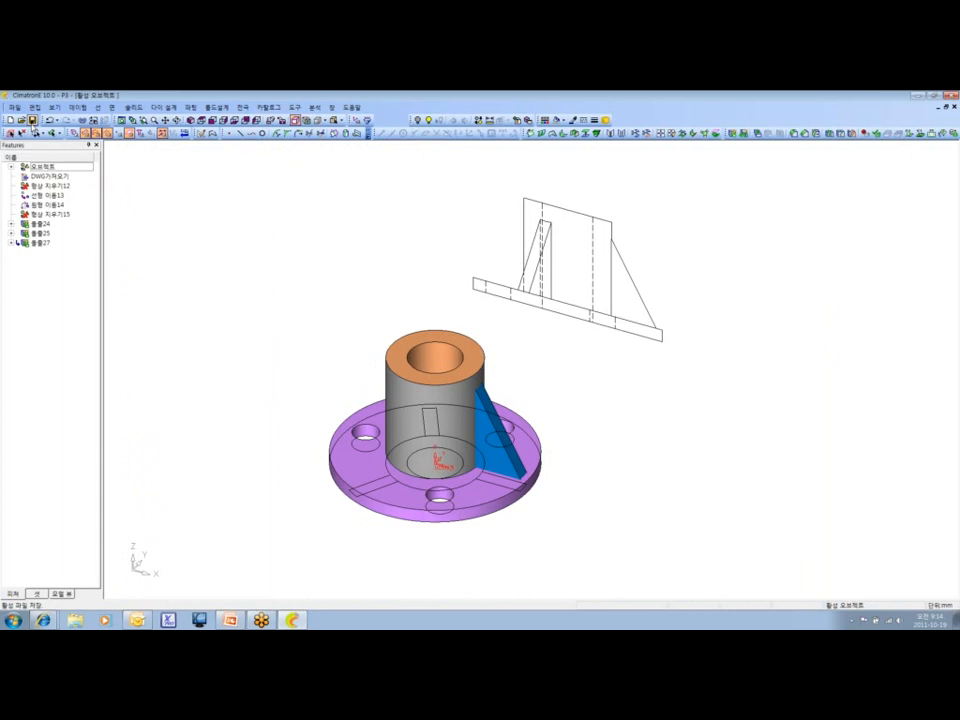
{"action": "left_click", "coordinate": [10, 119]}
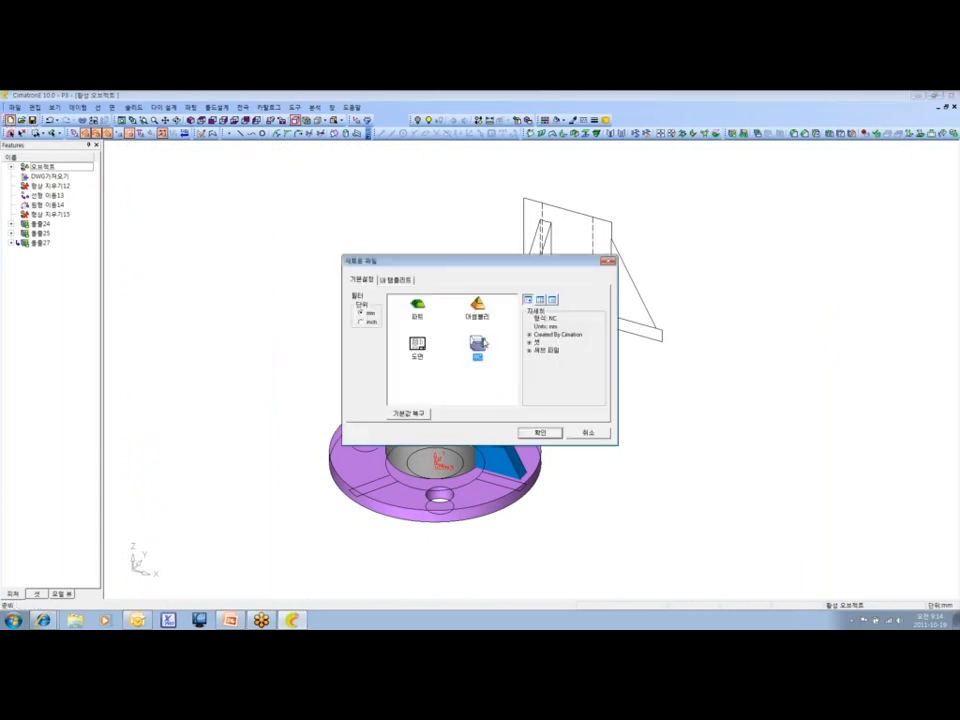
{"action": "left_click", "coordinate": [543, 431]}
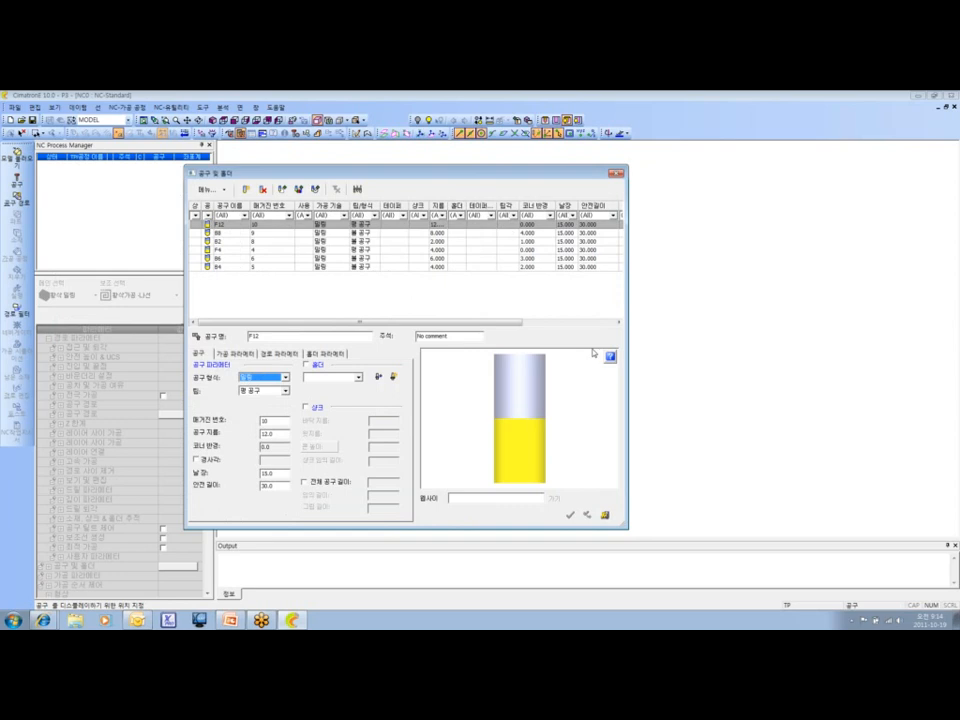
View the library tools available for adding to the NC file, switch the collection to 222, and close without adding any.
{"action": "left_click", "coordinate": [284, 191]}
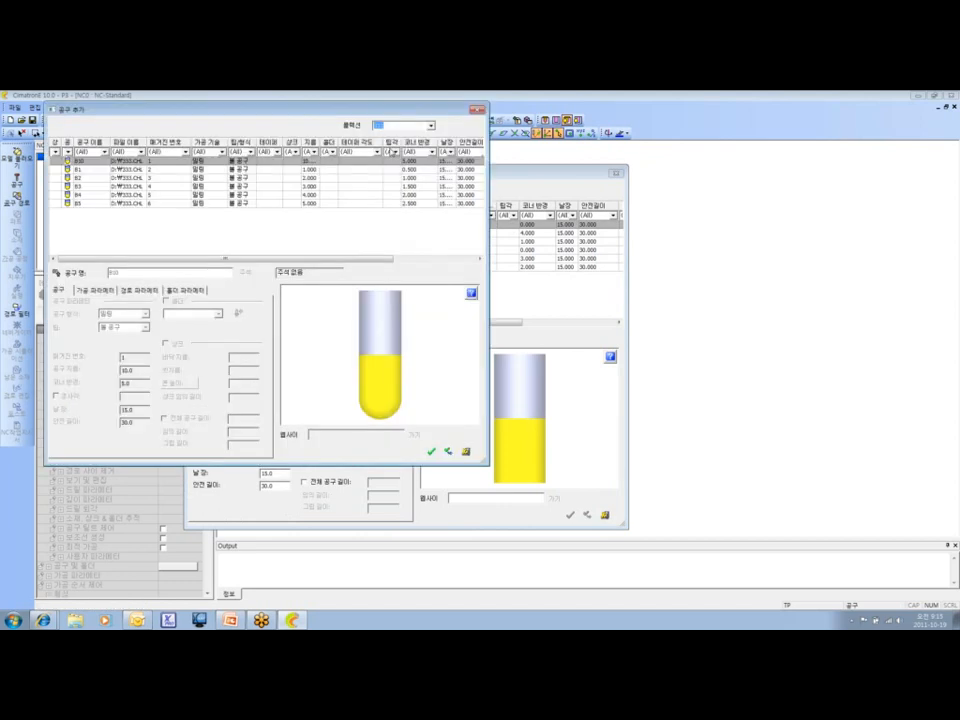
{"action": "left_click", "coordinate": [404, 125]}
{"action": "left_click", "coordinate": [392, 155]}
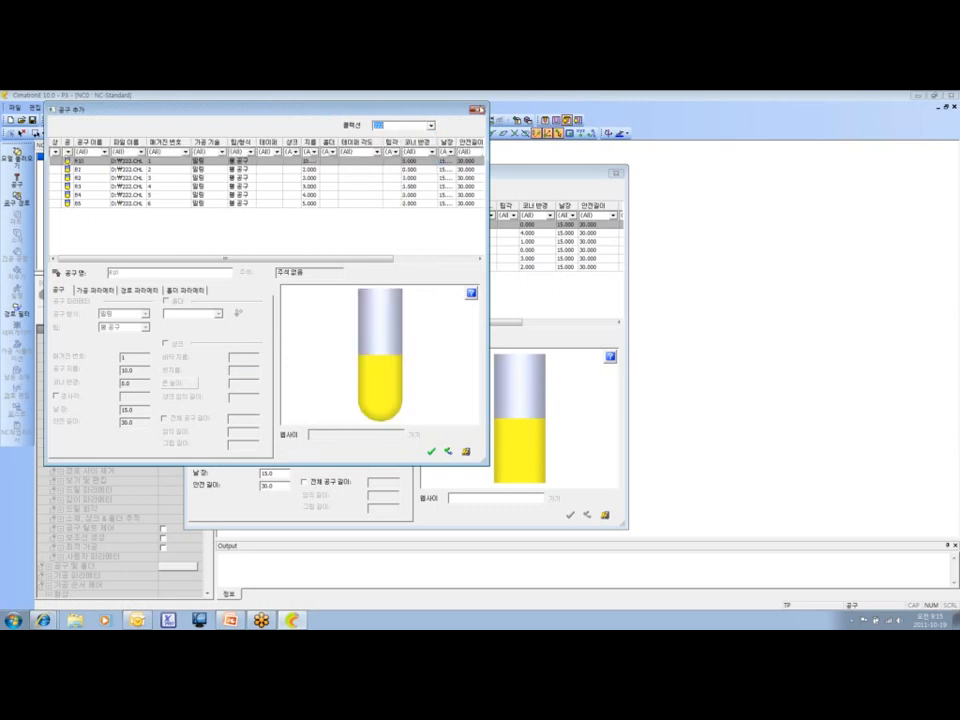
{"action": "left_click", "coordinate": [480, 110]}
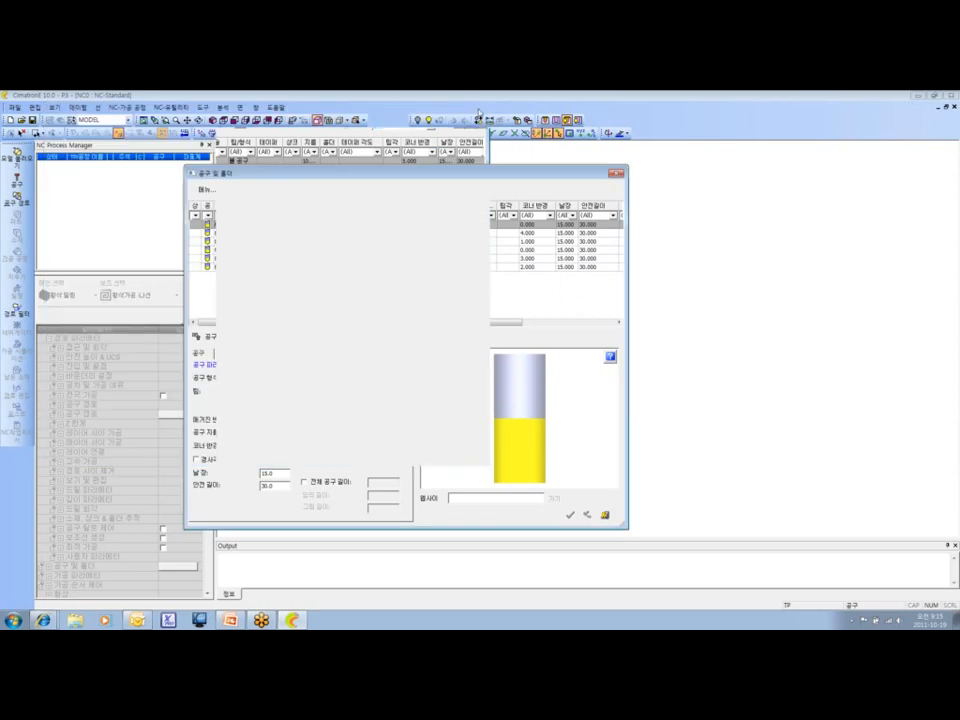
Open the tool library manager (공구 라이브러리) and look through the tools of the existing libraries.
{"action": "left_click", "coordinate": [203, 107]}
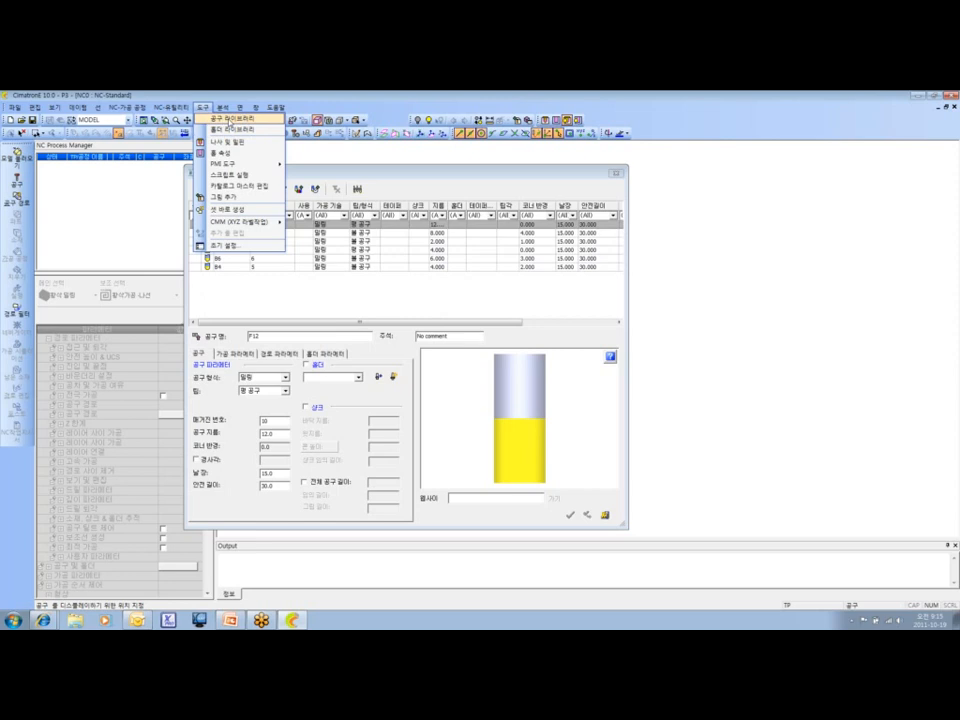
{"action": "left_click", "coordinate": [231, 121]}
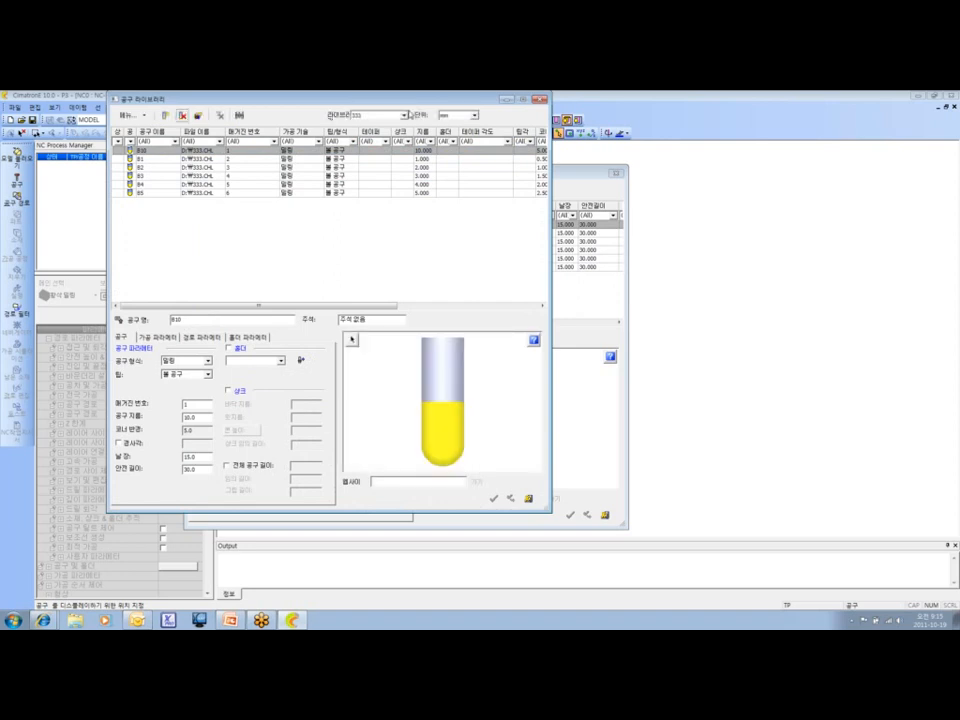
{"action": "left_click", "coordinate": [404, 115]}
{"action": "left_click", "coordinate": [371, 138]}
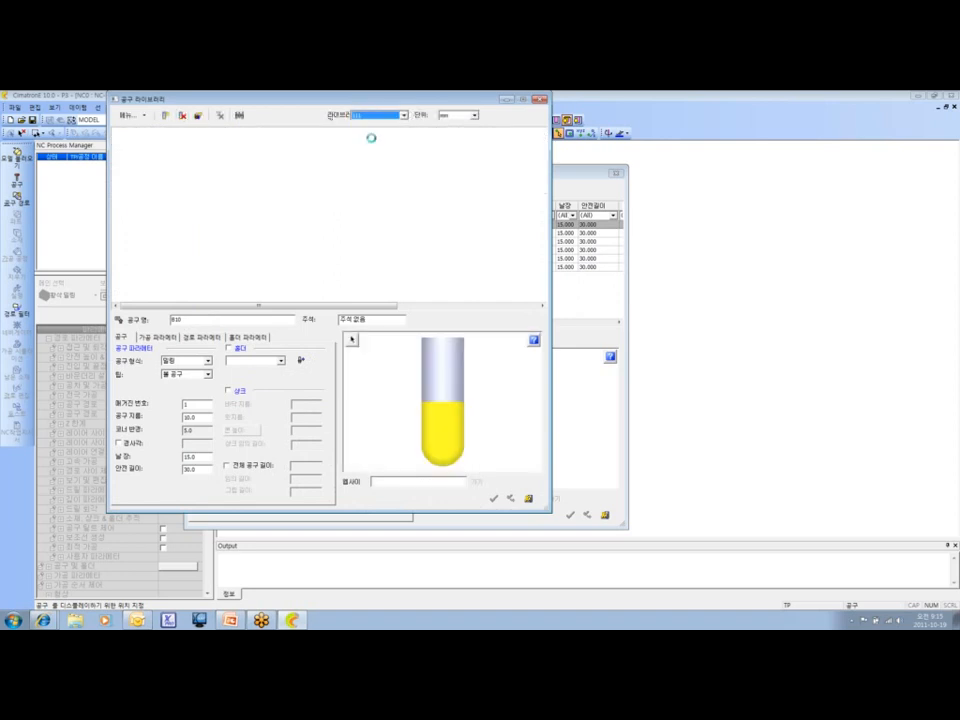
{"action": "left_click", "coordinate": [404, 115]}
{"action": "left_click", "coordinate": [405, 116]}
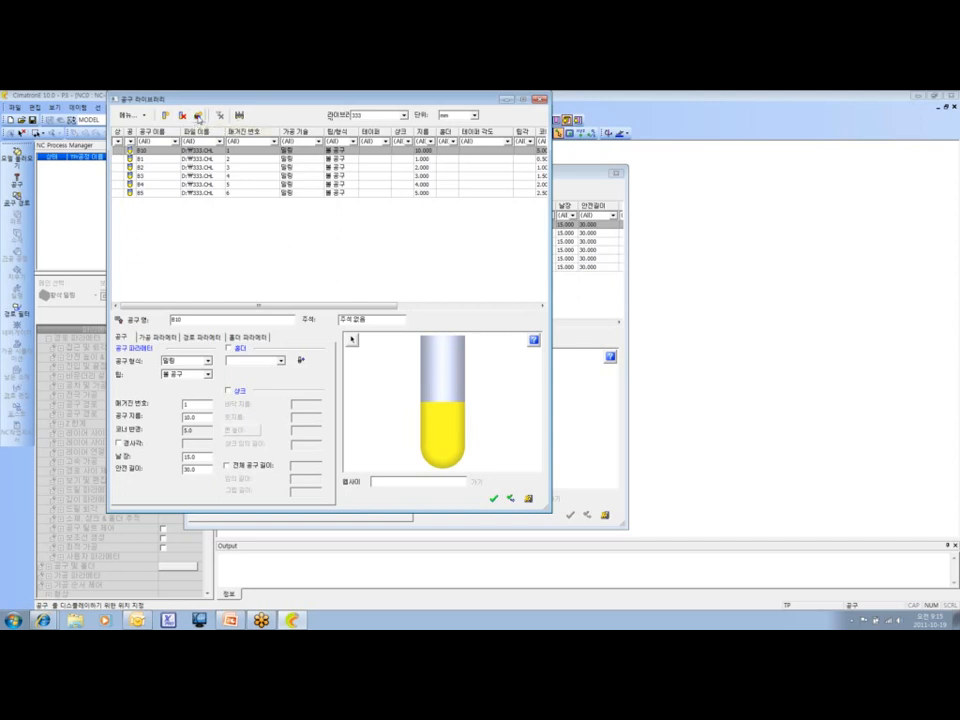
Create a new tool library named 555.
{"action": "left_click", "coordinate": [198, 117]}
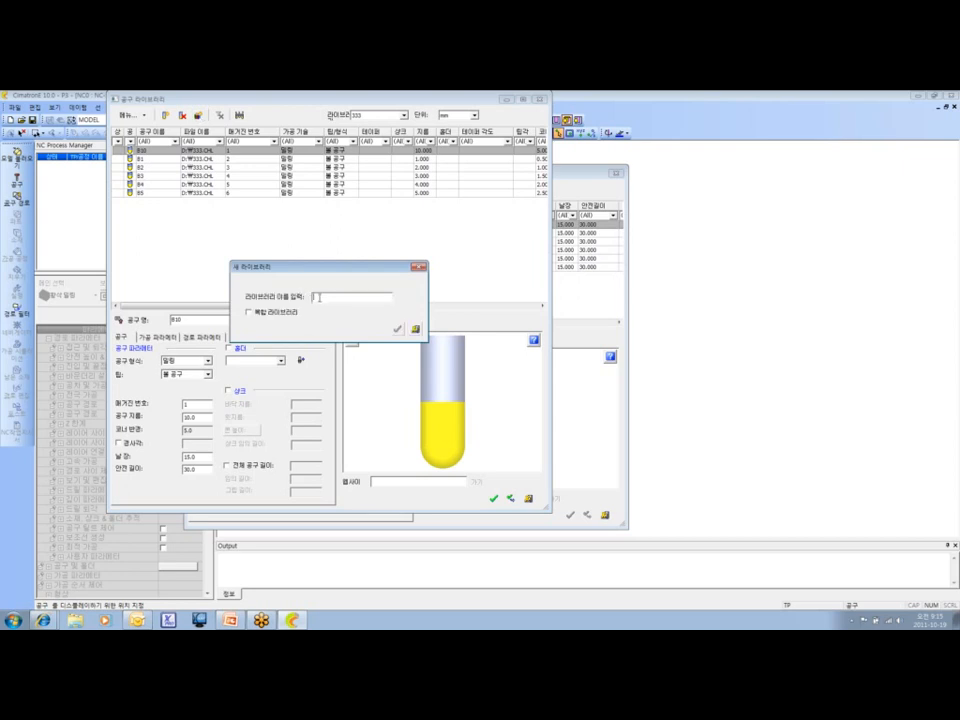
{"action": "type", "text": "333"}
{"action": "left_click", "coordinate": [397, 328]}
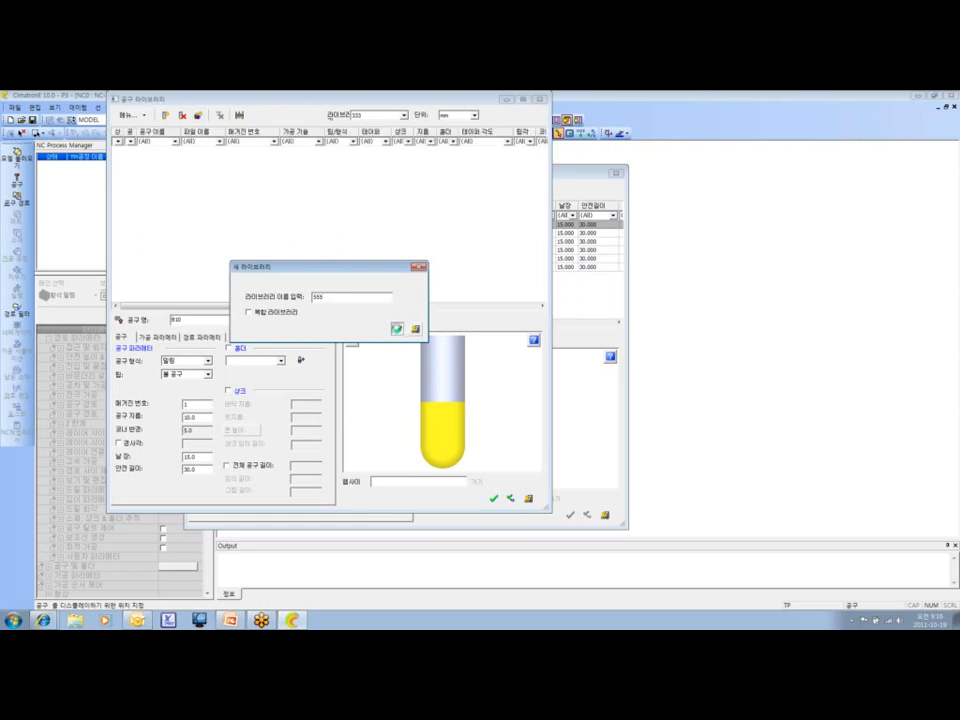
Confirm the new library 555 and save its CHL file on drive D:.
{"action": "left_click", "coordinate": [397, 328]}
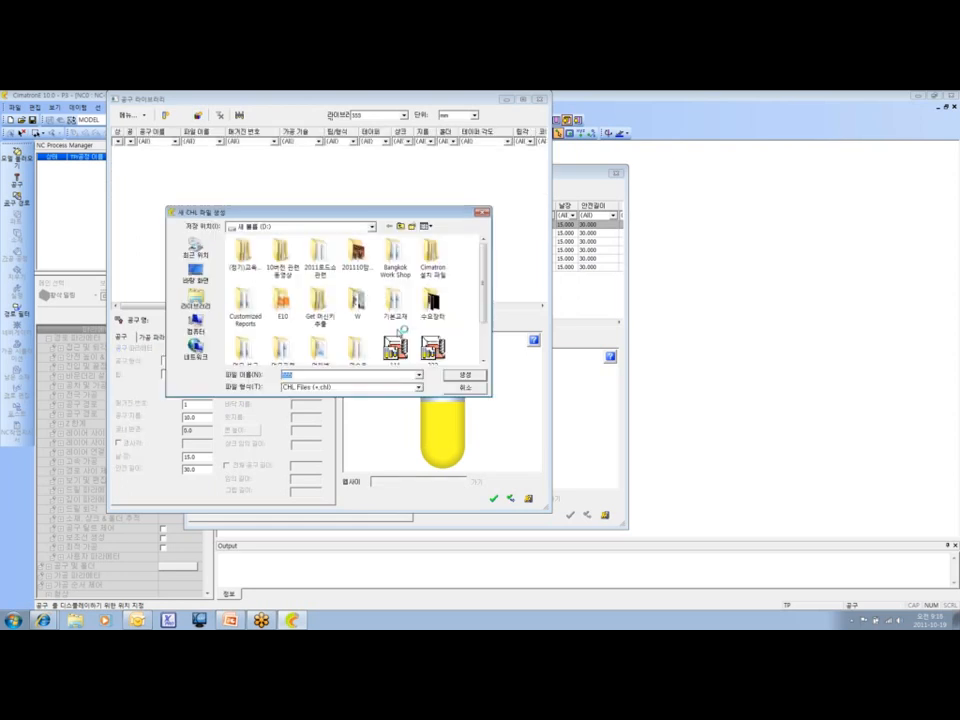
{"action": "left_click_drag", "start_coordinate": [484, 290], "coordinate": [484, 325]}
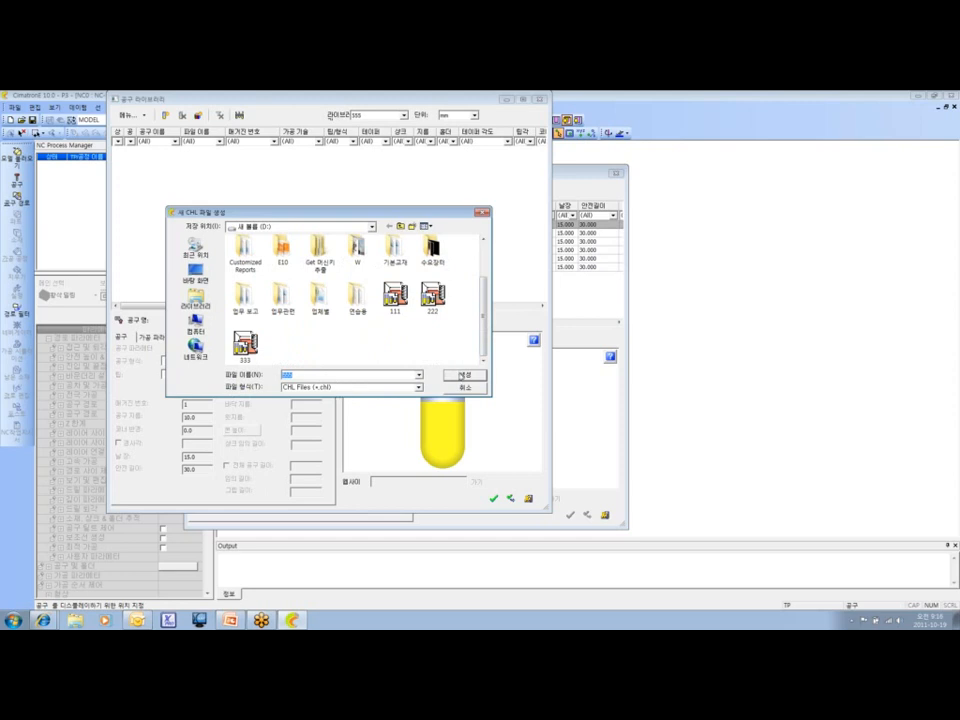
{"action": "left_click", "coordinate": [464, 375]}
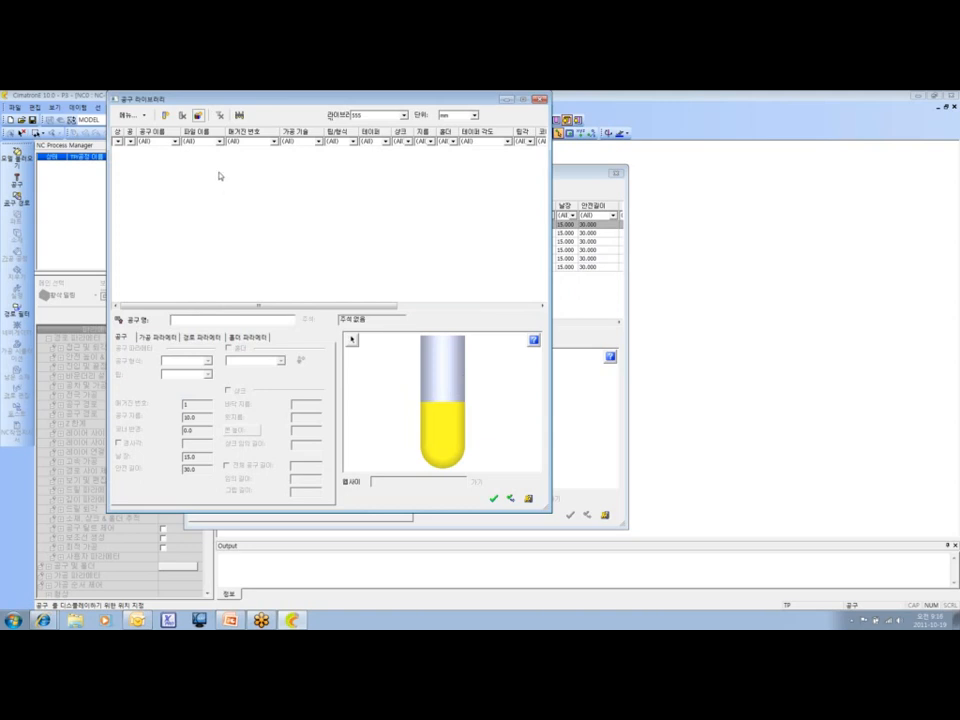
Add a flat milling tool named F6 with a 6 mm diameter to library 555.
{"action": "left_click", "coordinate": [165, 117]}
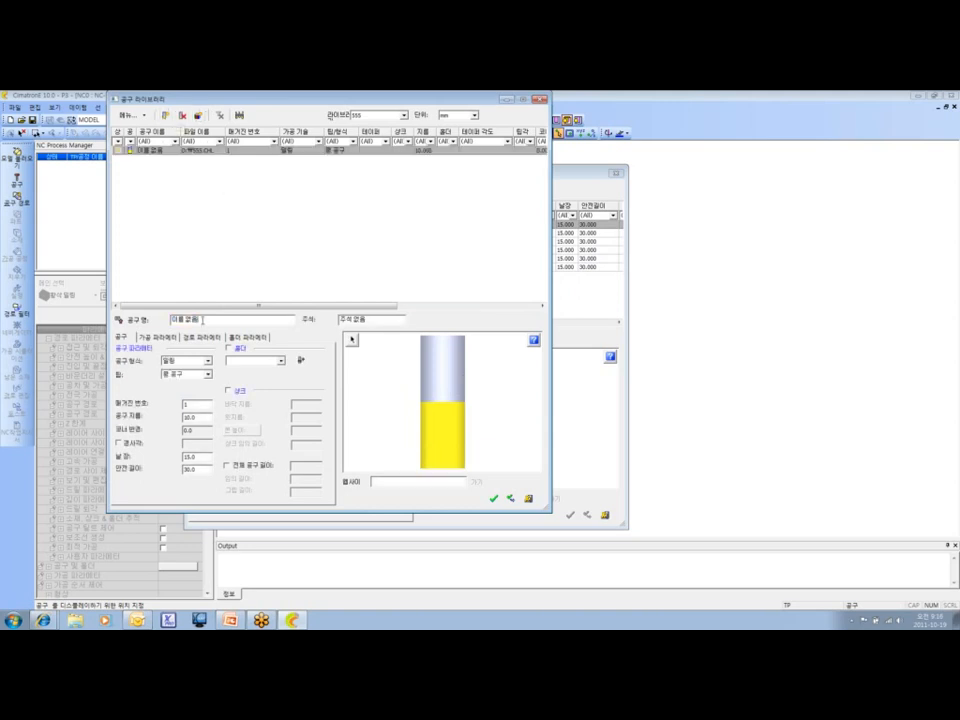
{"action": "type", "text": "P4"}
{"action": "double_click", "coordinate": [188, 417]}
{"action": "type", "text": "6"}
{"action": "left_click", "coordinate": [511, 498]}
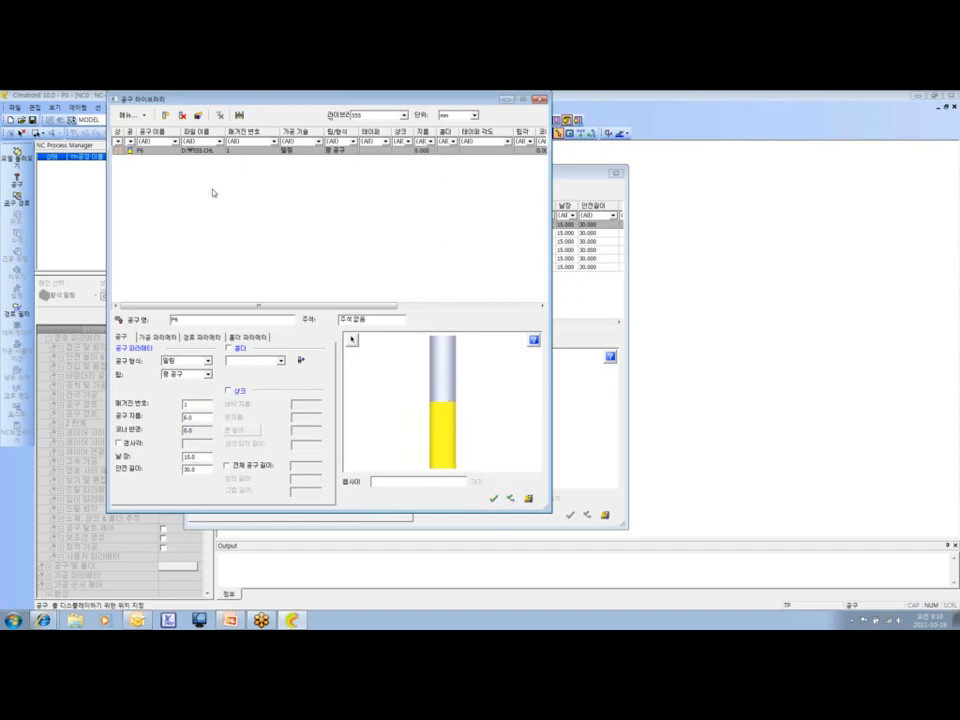
Add a second flat milling tool named F8 with an 8 mm diameter to library 555.
{"action": "left_click", "coordinate": [168, 119]}
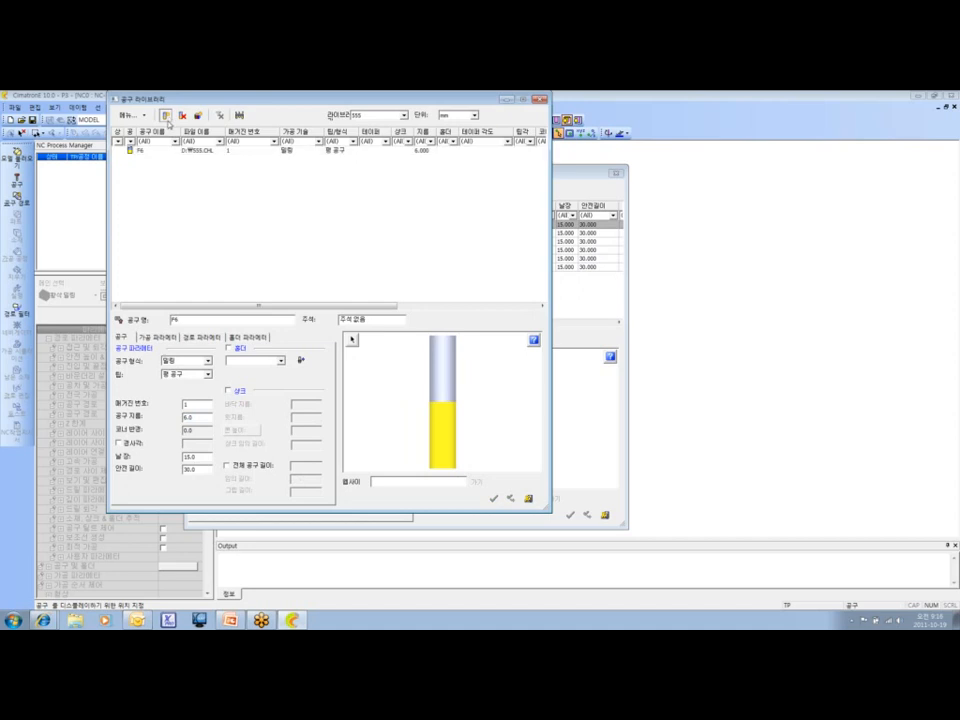
{"action": "type", "text": "F"}
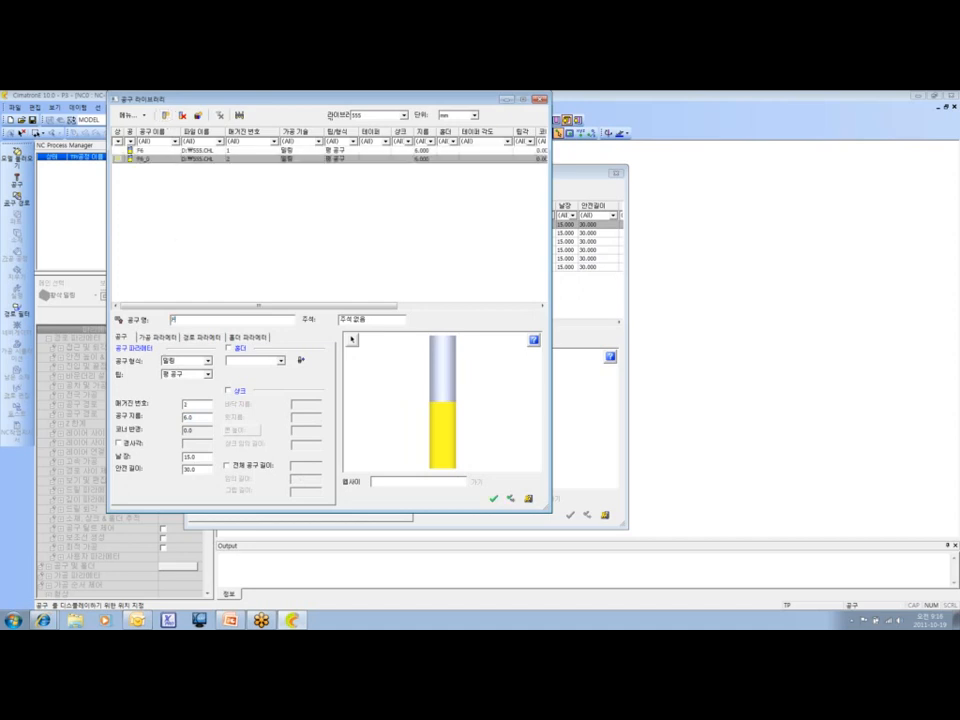
{"action": "type", "text": "8"}
{"action": "left_click_drag", "start_coordinate": [184, 418], "coordinate": [300, 420]}
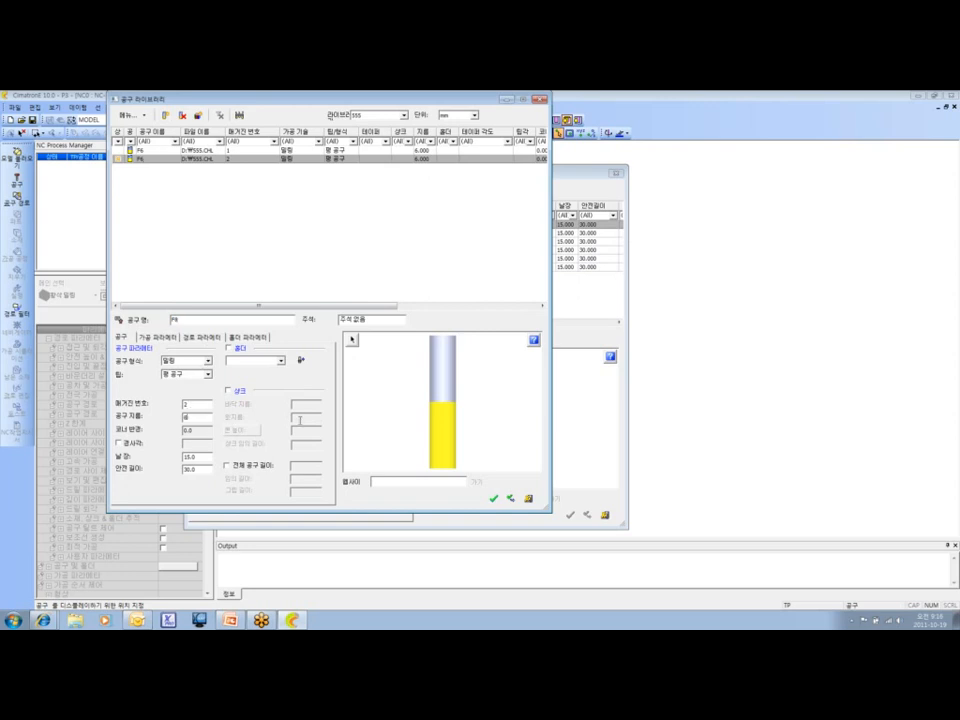
{"action": "left_click", "coordinate": [510, 499]}
Add a third flat milling tool named F10 with a 10 mm diameter to library 555.
{"action": "left_click", "coordinate": [172, 117]}
{"action": "type", "text": "F10"}
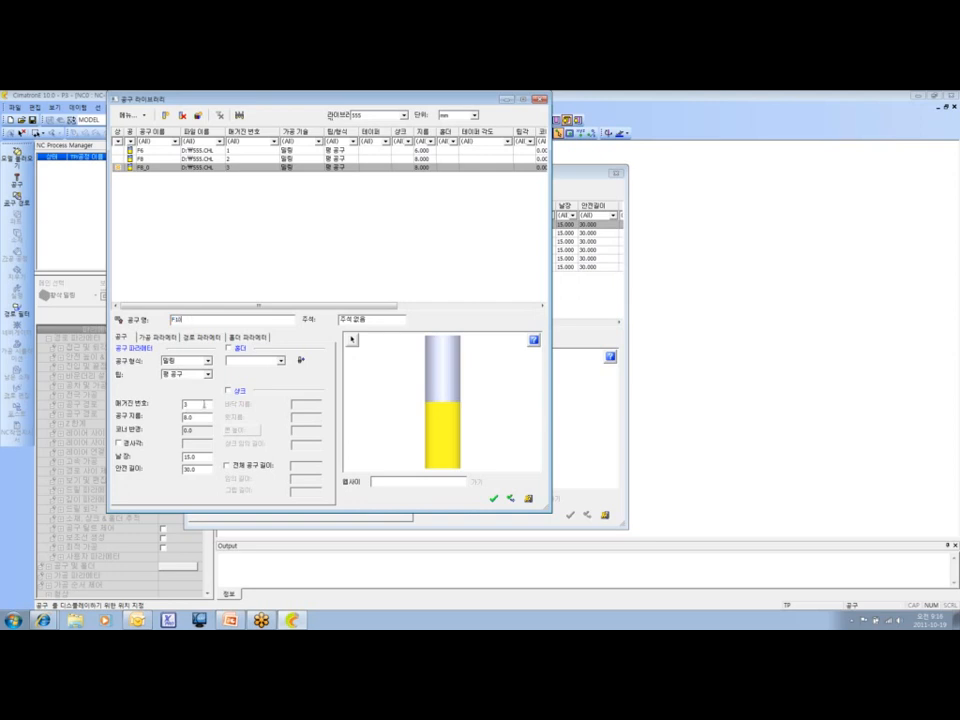
{"action": "left_click_drag", "start_coordinate": [203, 418], "coordinate": [163, 416]}
{"action": "type", "text": "10"}
{"action": "left_click", "coordinate": [511, 498]}
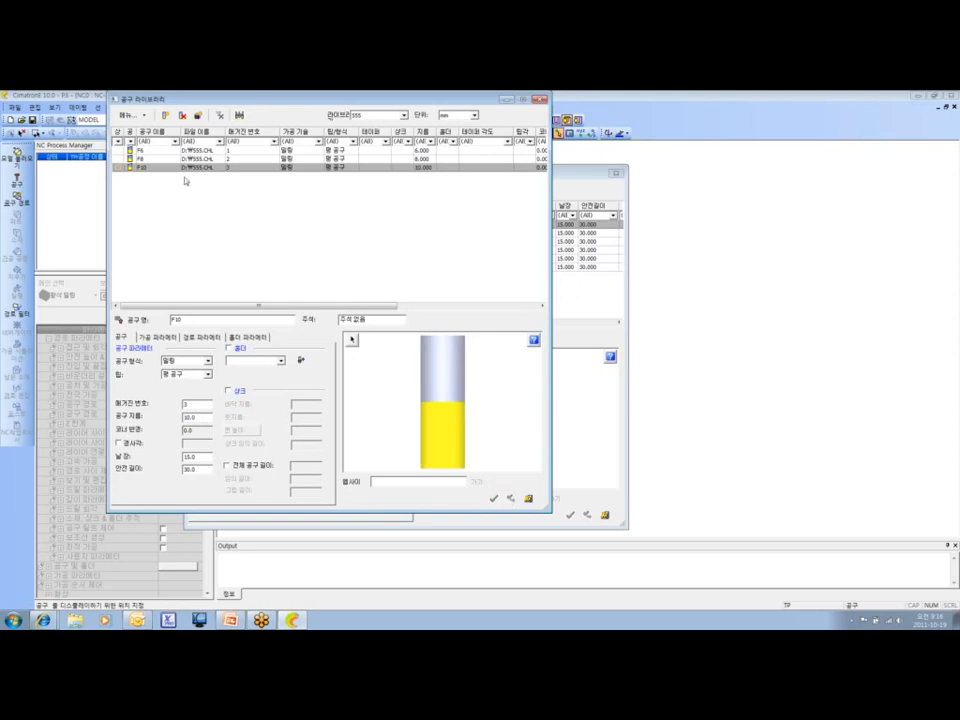
Look through the tools of libraries 111, 222 and 555, and close the tool library manager.
{"action": "left_click", "coordinate": [385, 115]}
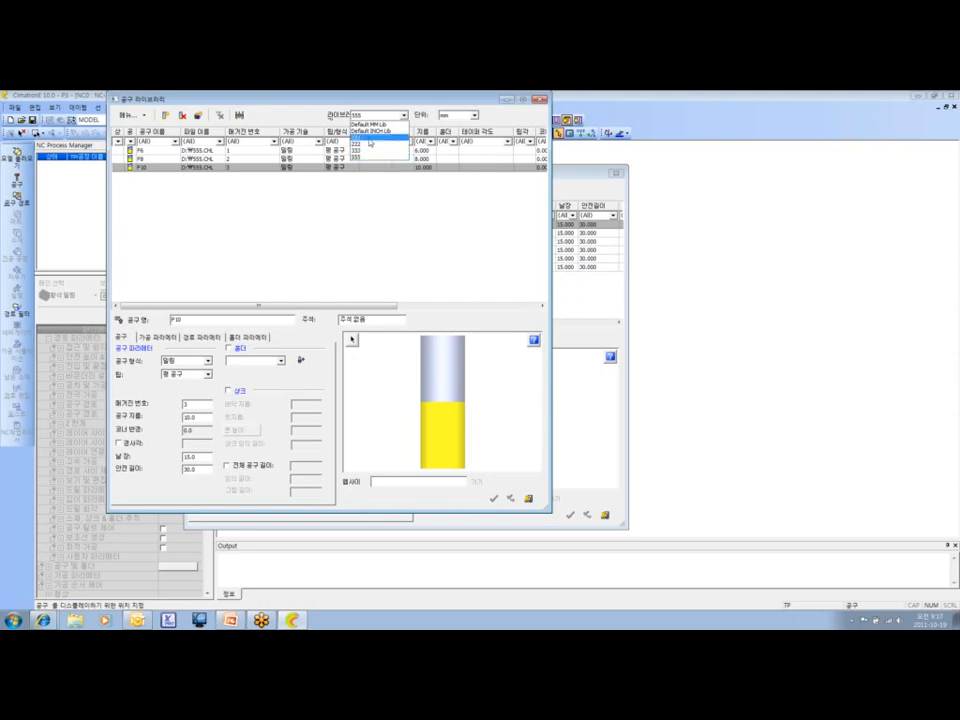
{"action": "left_click", "coordinate": [368, 138]}
{"action": "left_click", "coordinate": [404, 116]}
{"action": "left_click", "coordinate": [376, 145]}
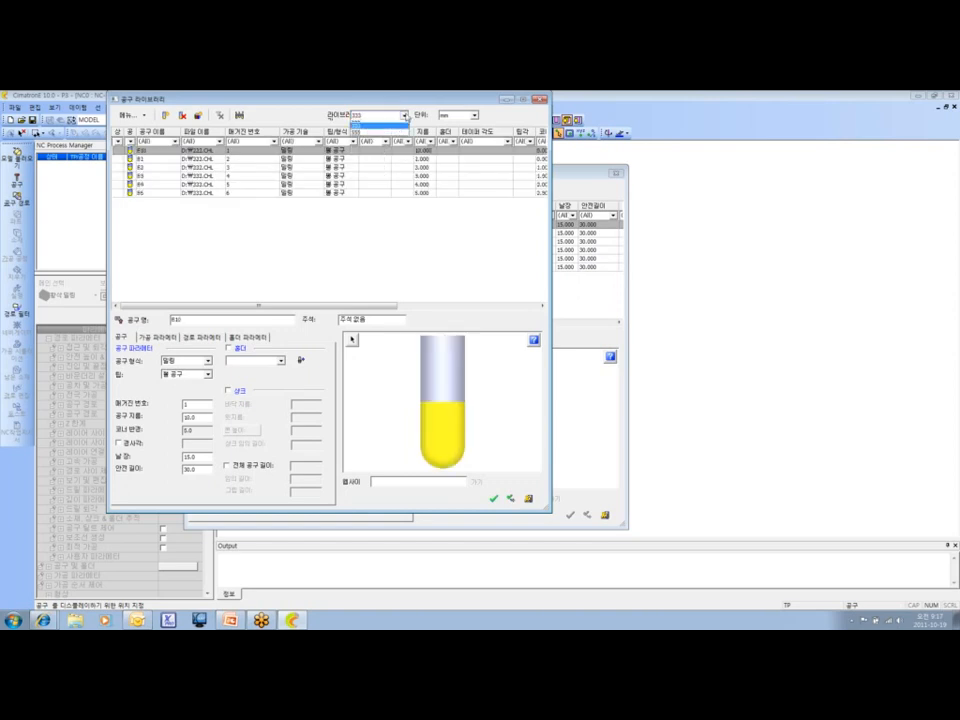
{"action": "left_click", "coordinate": [362, 156]}
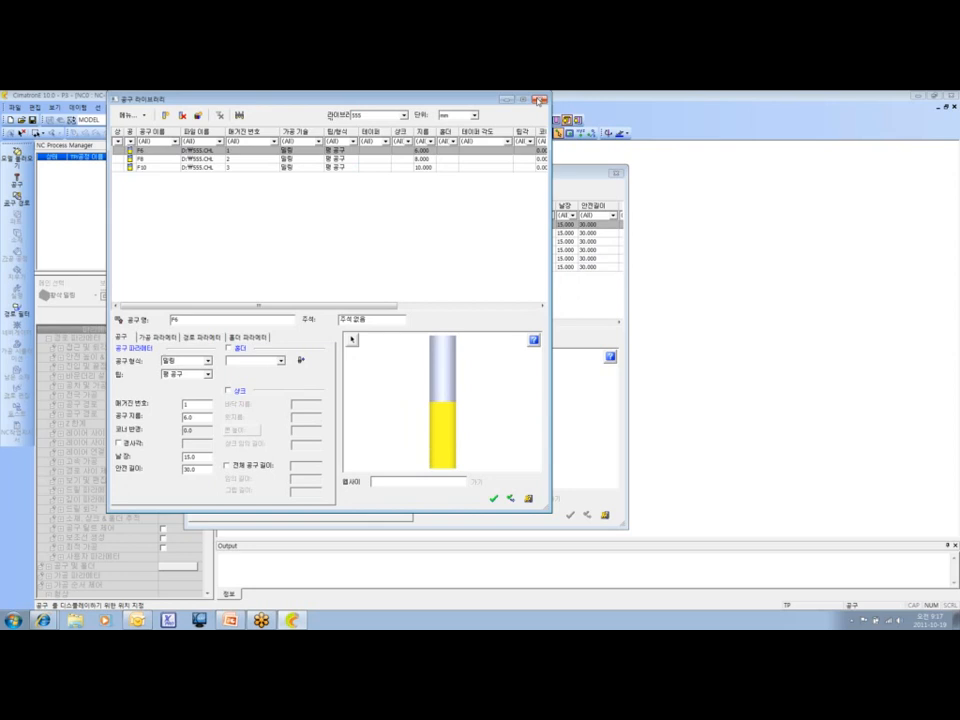
{"action": "left_click", "coordinate": [538, 100]}
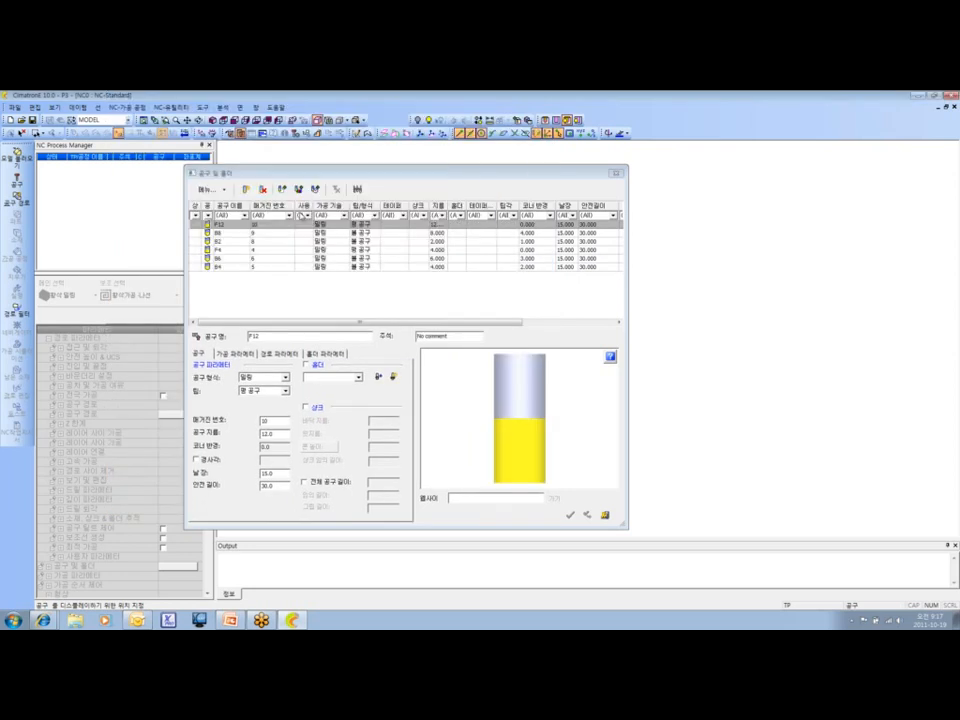
Add the tools F6, F8 and F10 from collection 555 to the NC file's tool list.
{"action": "left_click", "coordinate": [209, 189]}
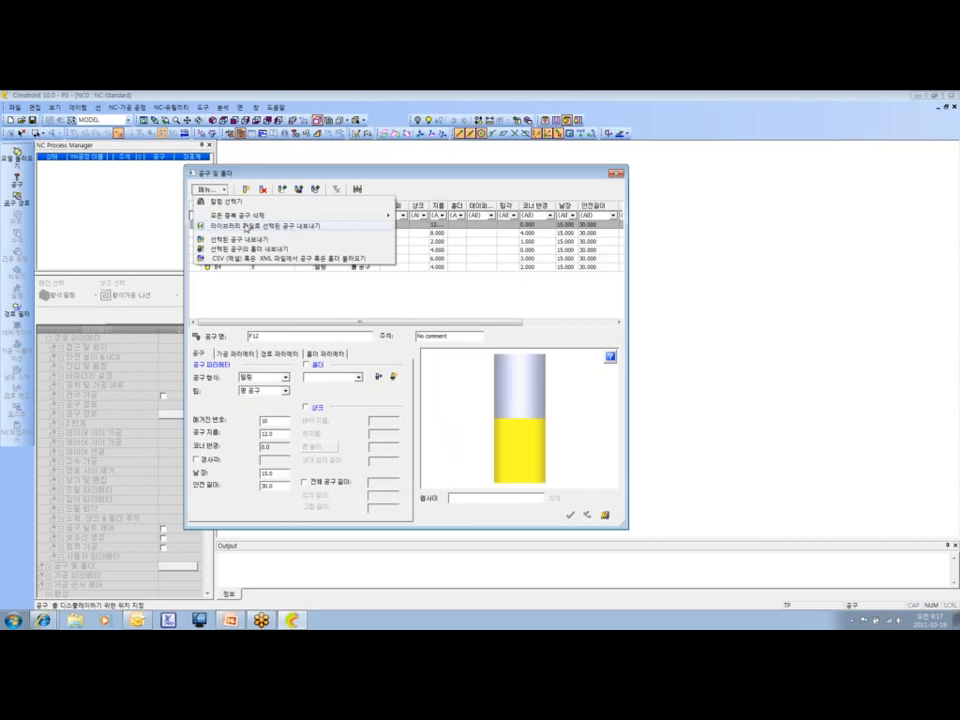
{"action": "left_click", "coordinate": [297, 192]}
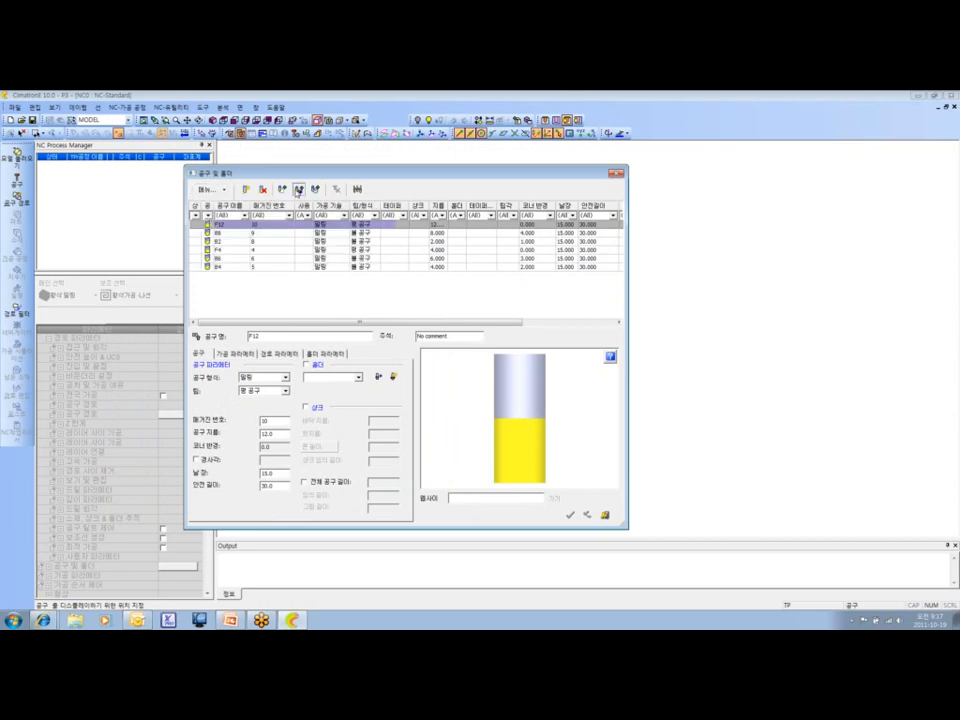
{"action": "left_click", "coordinate": [298, 190]}
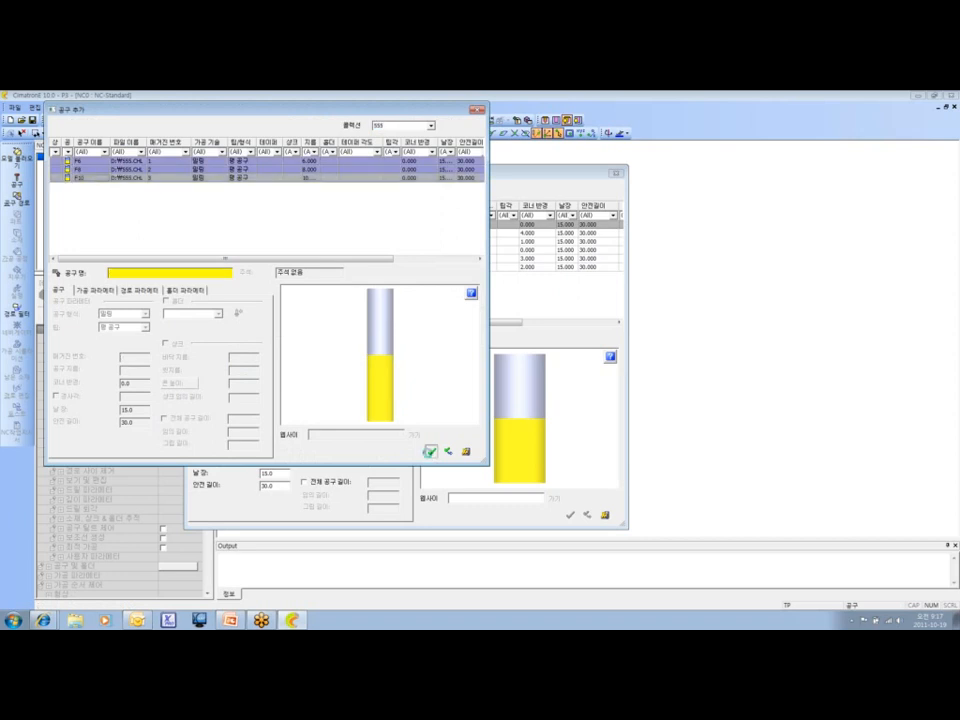
{"action": "left_click", "coordinate": [429, 451]}
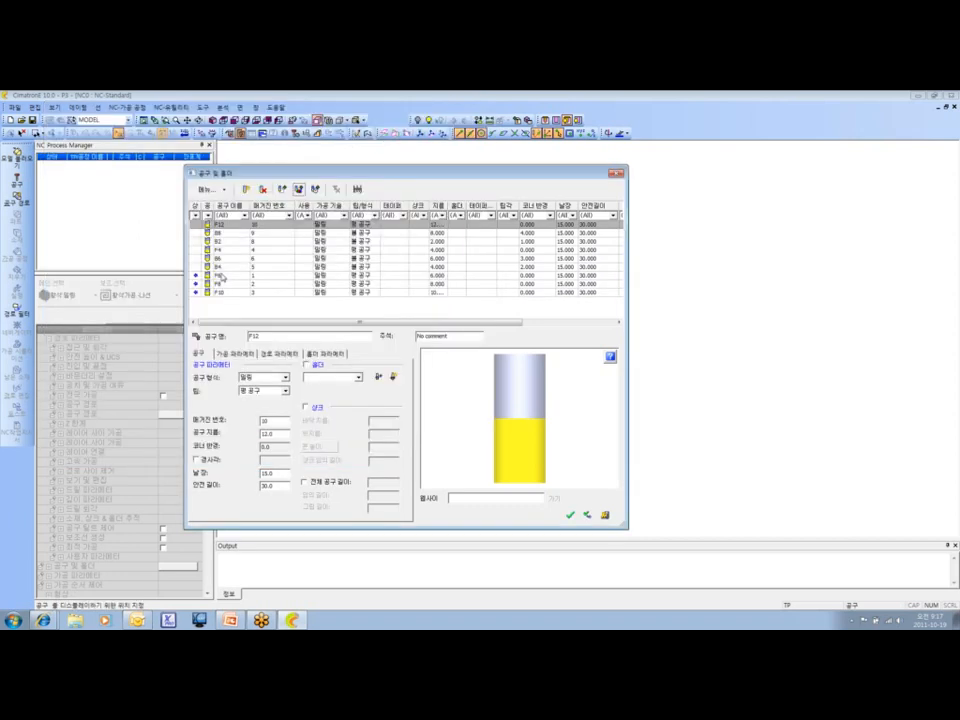
Check the added tools F6, F8 and F10 in the tool list, and close it while discarding the changes.
{"action": "left_click", "coordinate": [223, 293]}
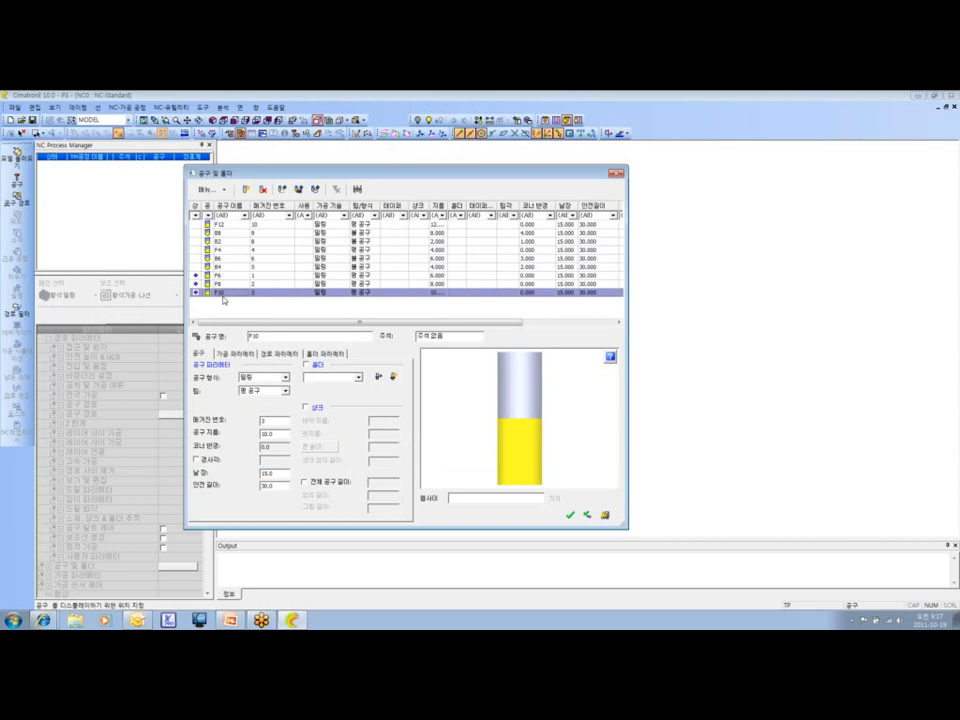
{"action": "left_click", "coordinate": [218, 276]}
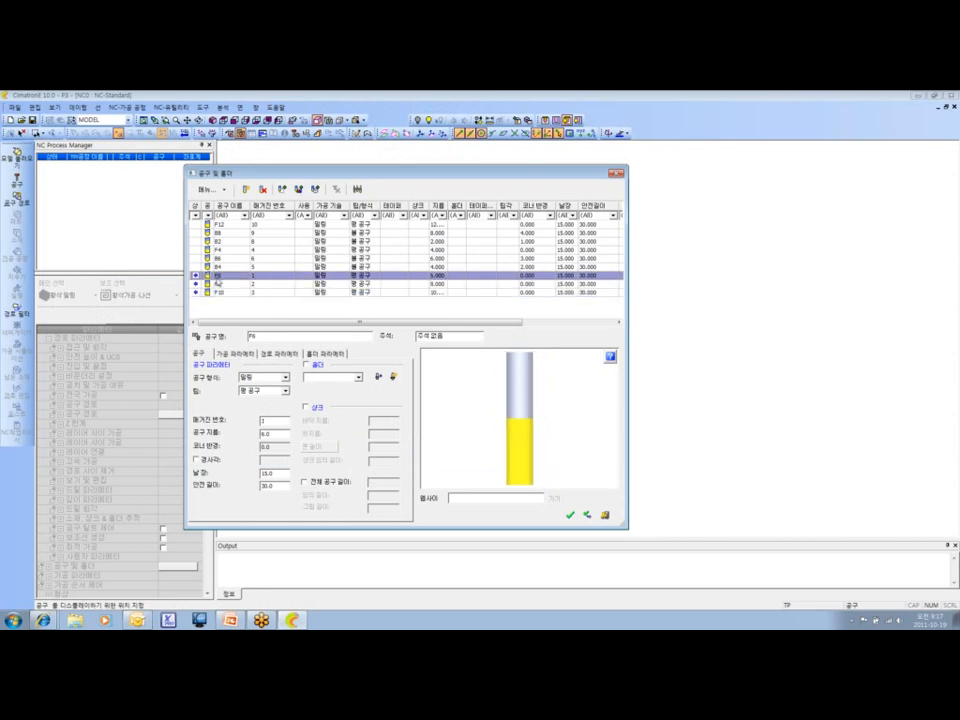
{"action": "left_click", "coordinate": [219, 285]}
{"action": "left_click", "coordinate": [222, 293]}
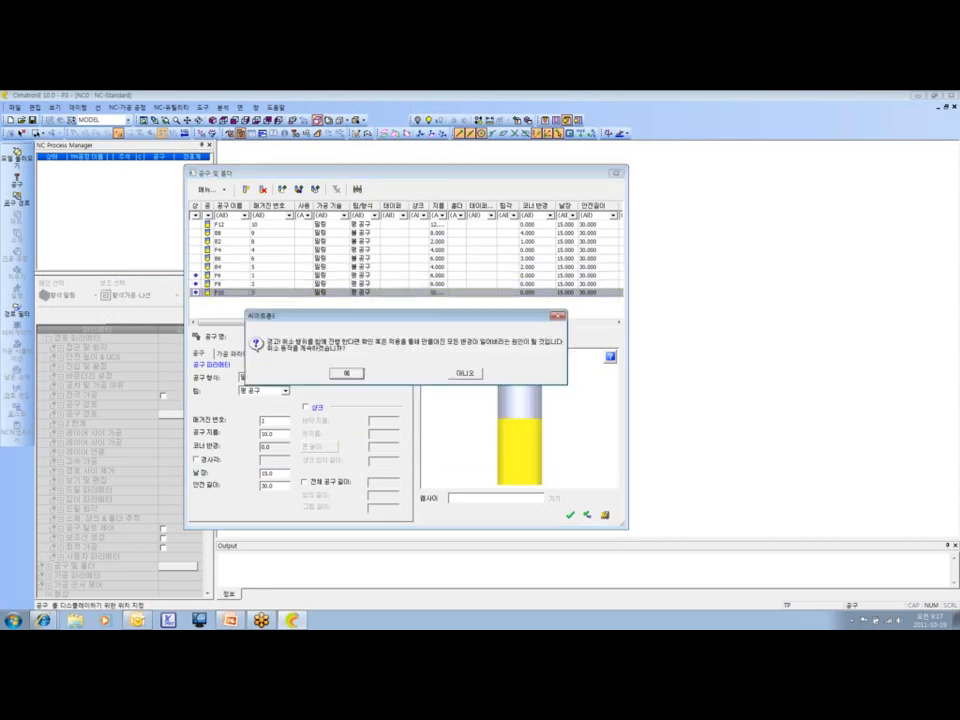
{"action": "left_click", "coordinate": [346, 374]}
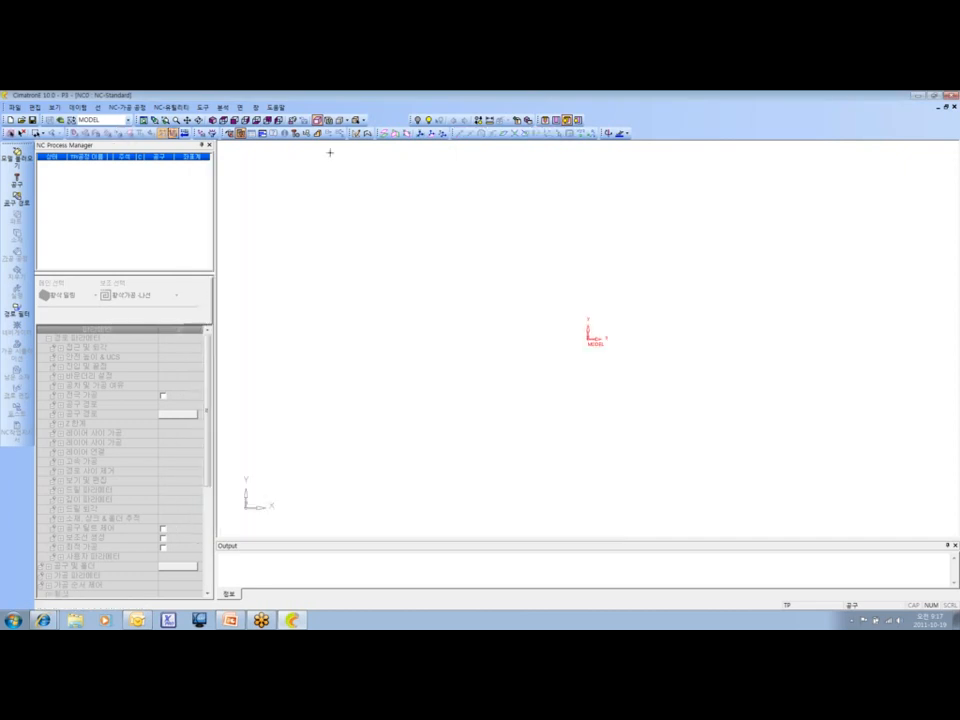
Open the preferences and show the GeneralNC settings of the General category.
{"action": "left_click", "coordinate": [203, 107]}
{"action": "left_click", "coordinate": [247, 247]}
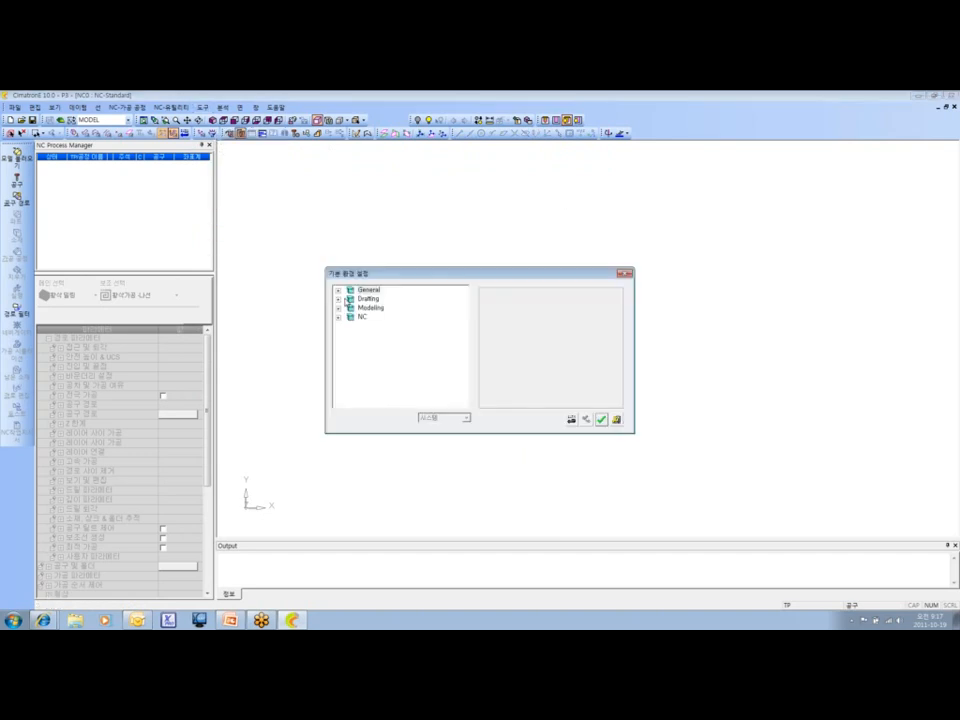
{"action": "left_click", "coordinate": [338, 290]}
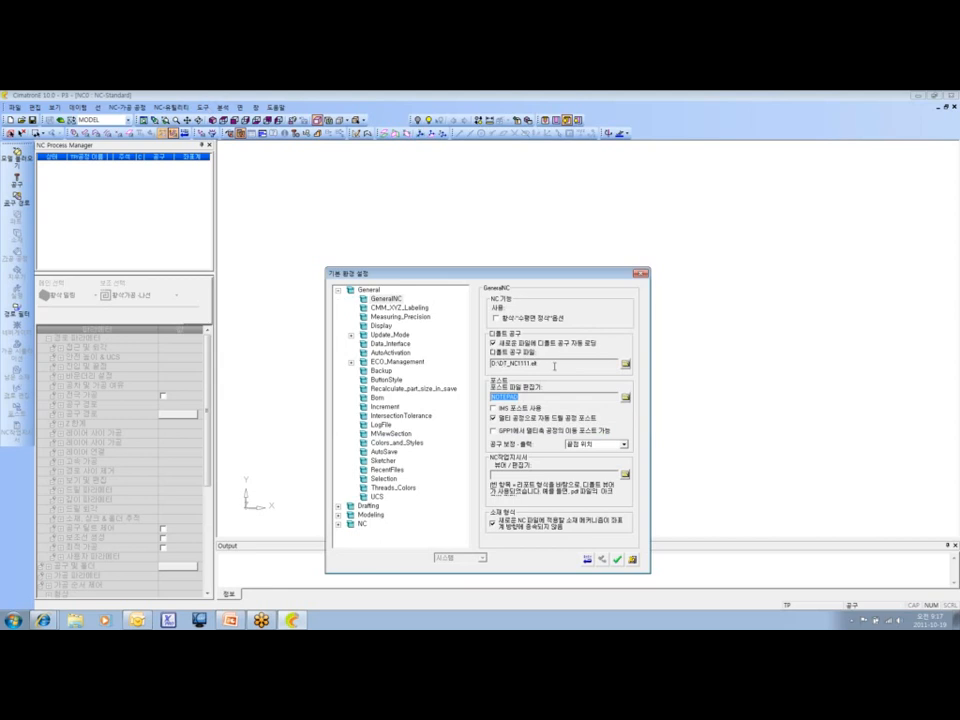
Choose DT_NC1111 on drive D: as the default tool file.
{"action": "left_click", "coordinate": [626, 365]}
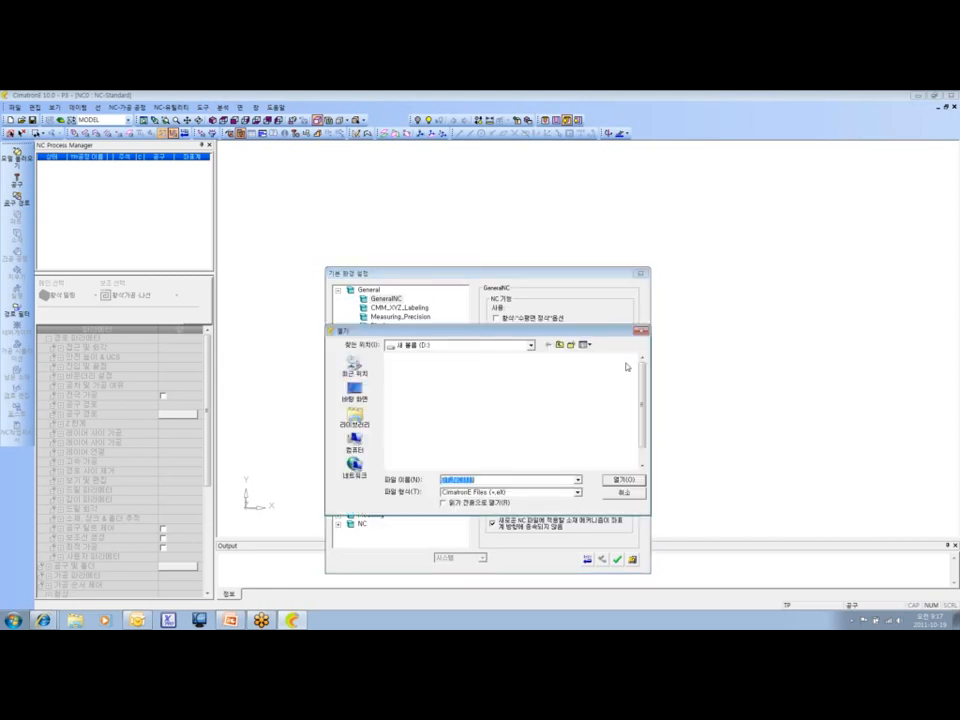
{"action": "left_click", "coordinate": [554, 448]}
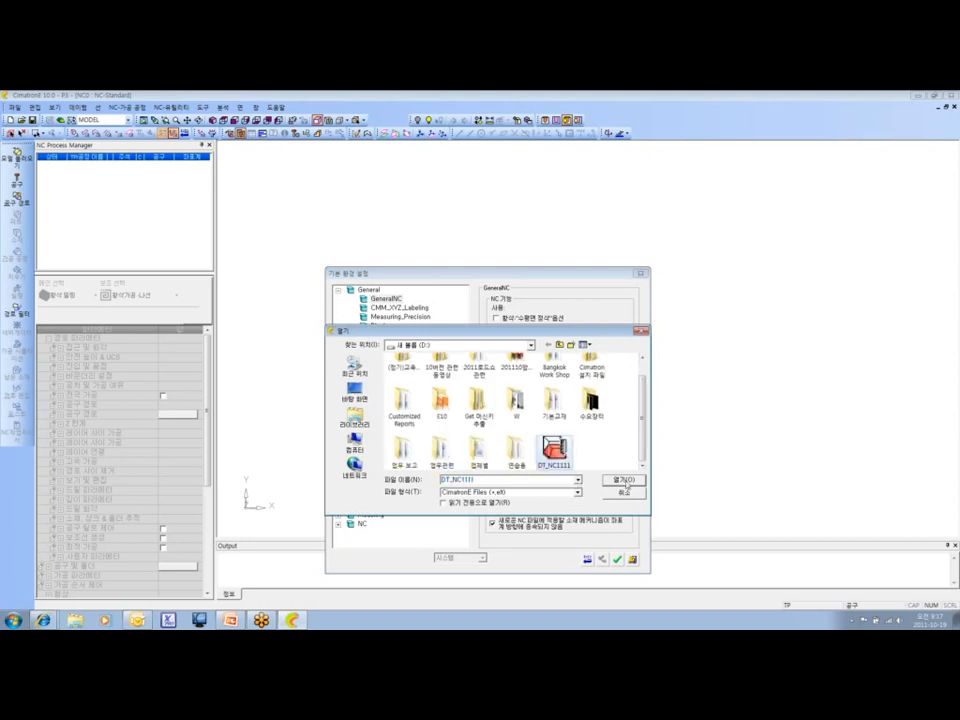
{"action": "left_click", "coordinate": [627, 484]}
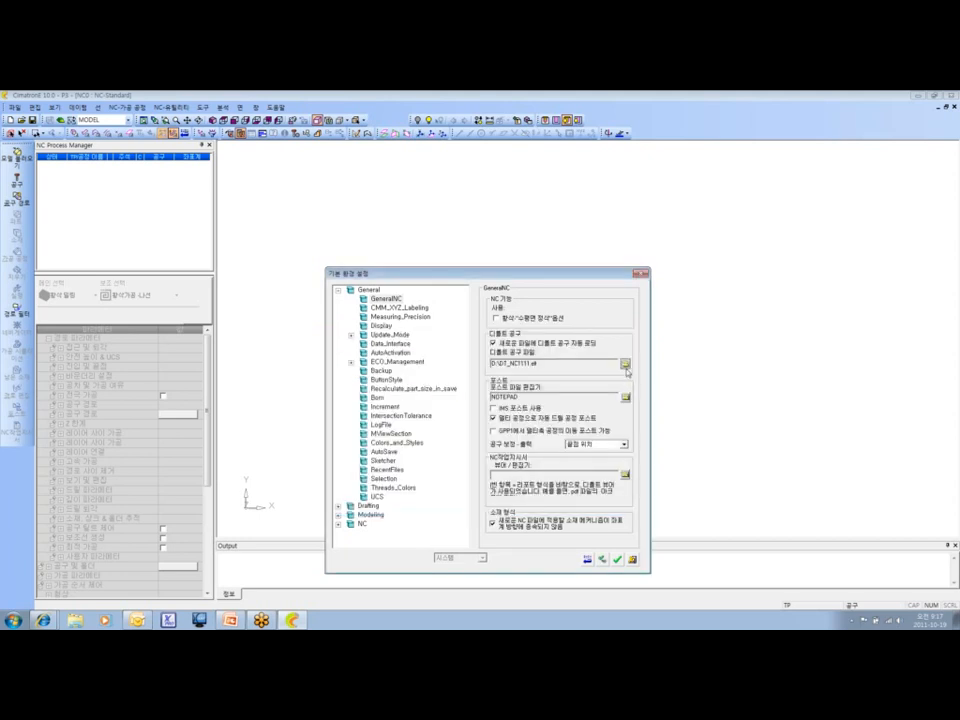
Set the default tool file to the CHL library 111 on drive D: and accept the preferences.
{"action": "left_click", "coordinate": [627, 366]}
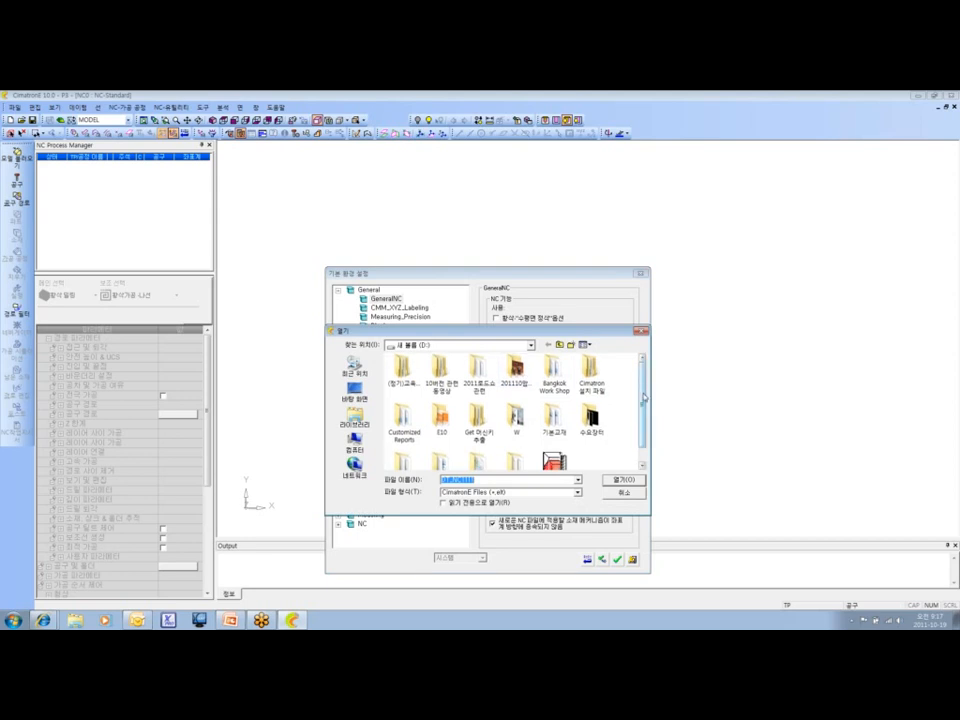
{"action": "scroll", "coordinate": [645, 398], "scroll_direction": "down", "scroll_amount": 1}
{"action": "left_click", "coordinate": [577, 492]}
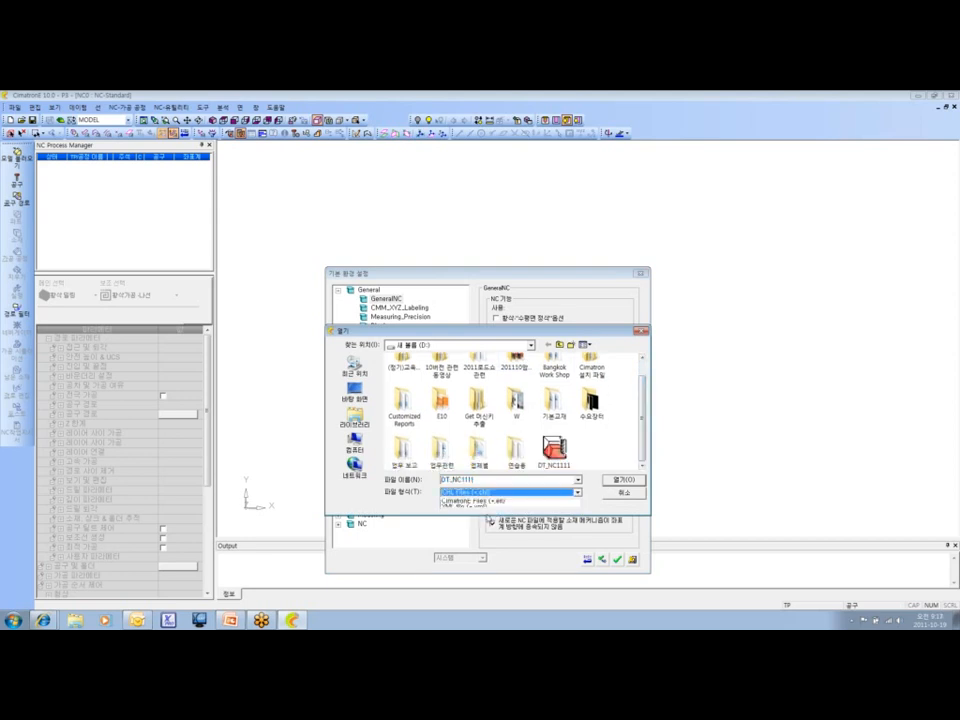
{"action": "left_click_drag", "start_coordinate": [643, 410], "coordinate": [645, 444]}
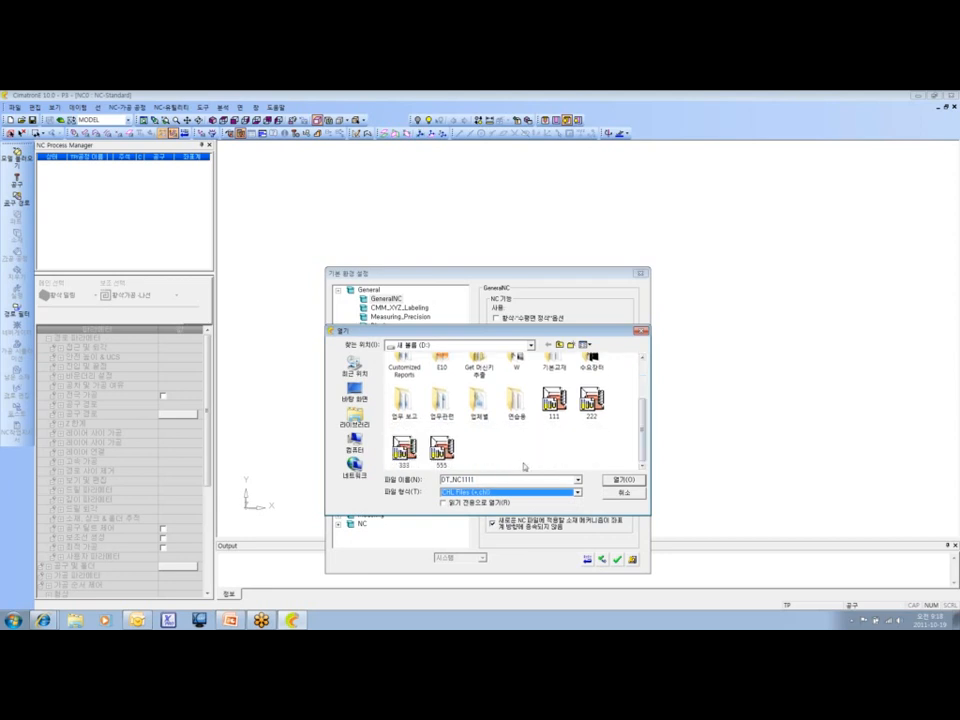
{"action": "left_click", "coordinate": [554, 400]}
{"action": "left_click", "coordinate": [622, 480]}
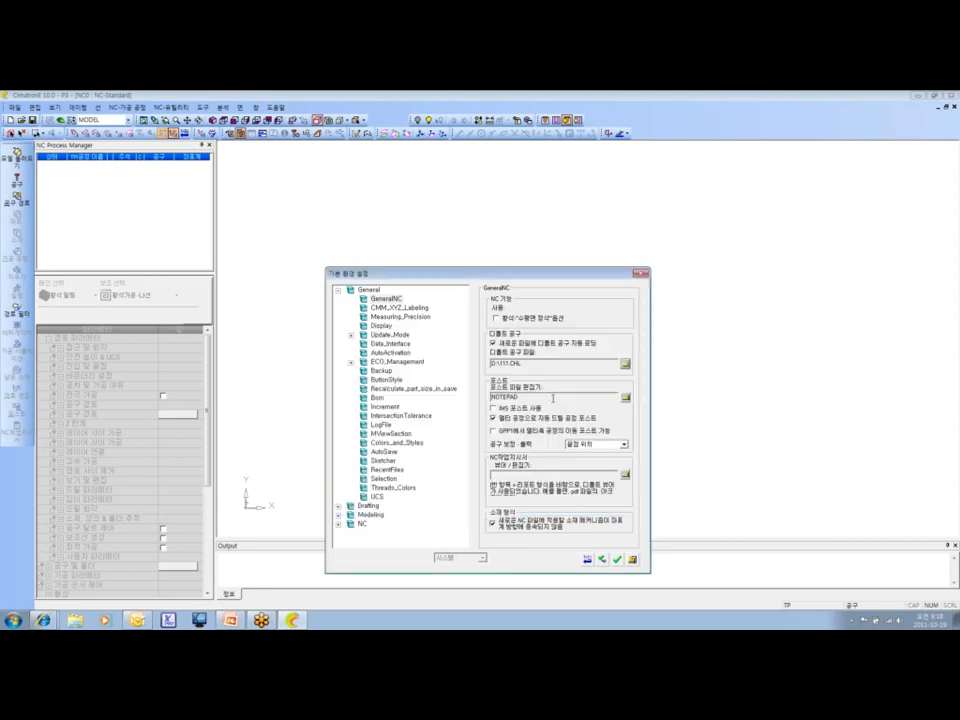
{"action": "left_click", "coordinate": [616, 560]}
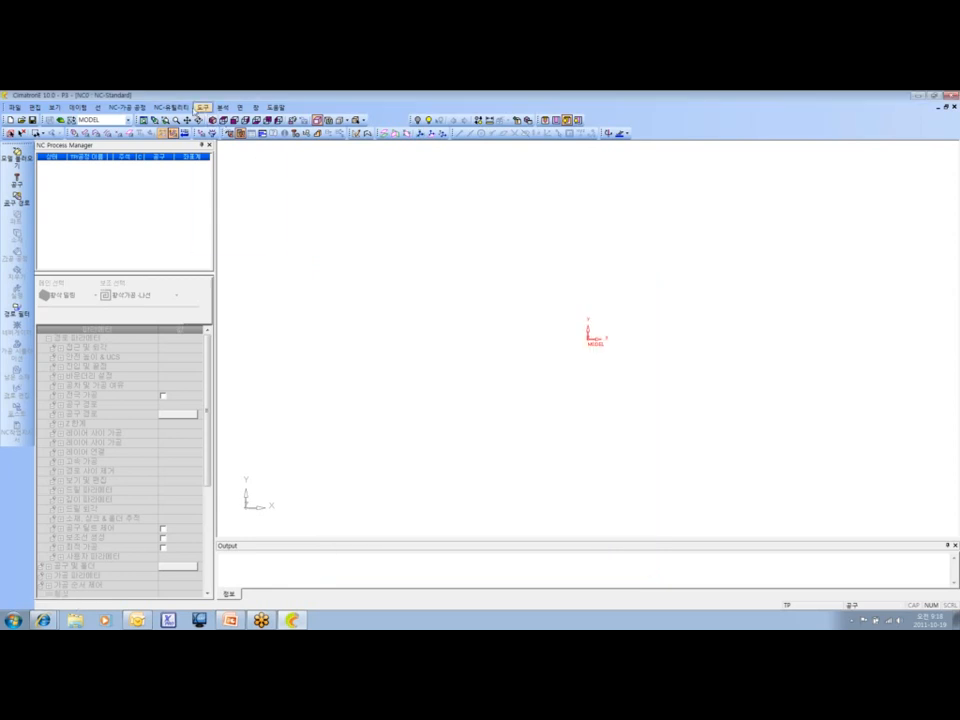
Reopen the tool library manager, view the tools of library 111, and close the manager.
{"action": "left_click", "coordinate": [203, 107]}
{"action": "left_click", "coordinate": [203, 107]}
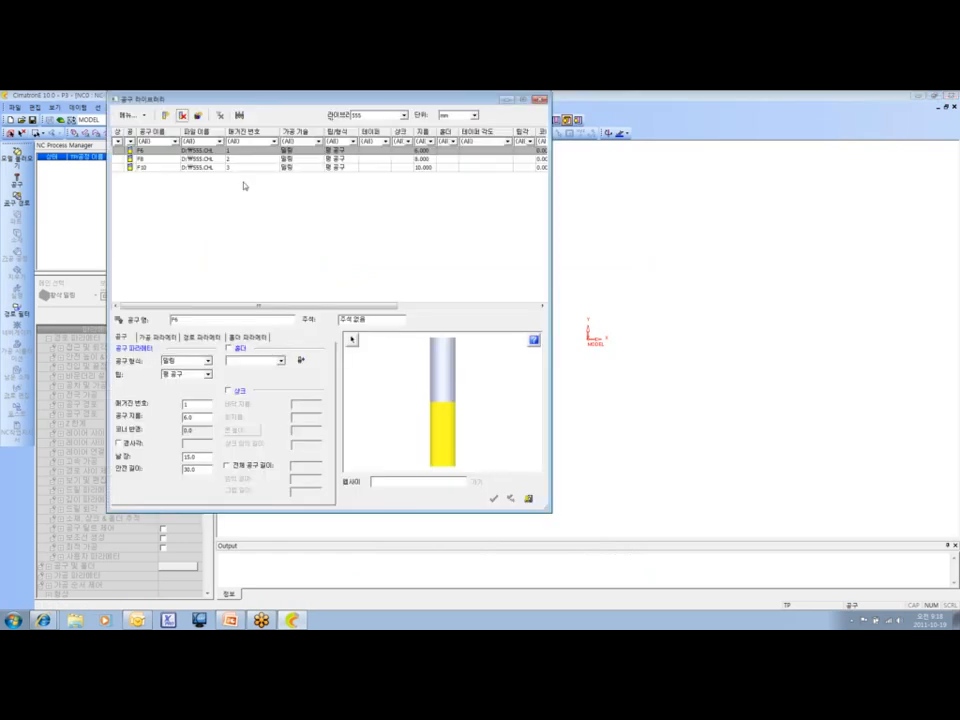
{"action": "left_click", "coordinate": [404, 115]}
{"action": "left_click", "coordinate": [370, 124]}
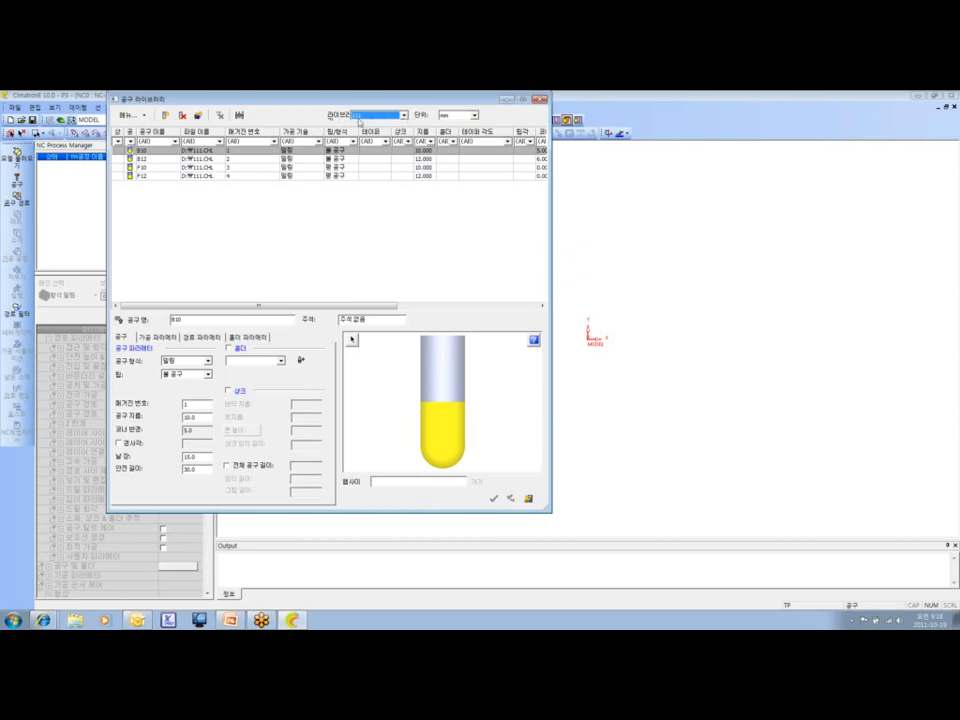
{"action": "left_click", "coordinate": [538, 101]}
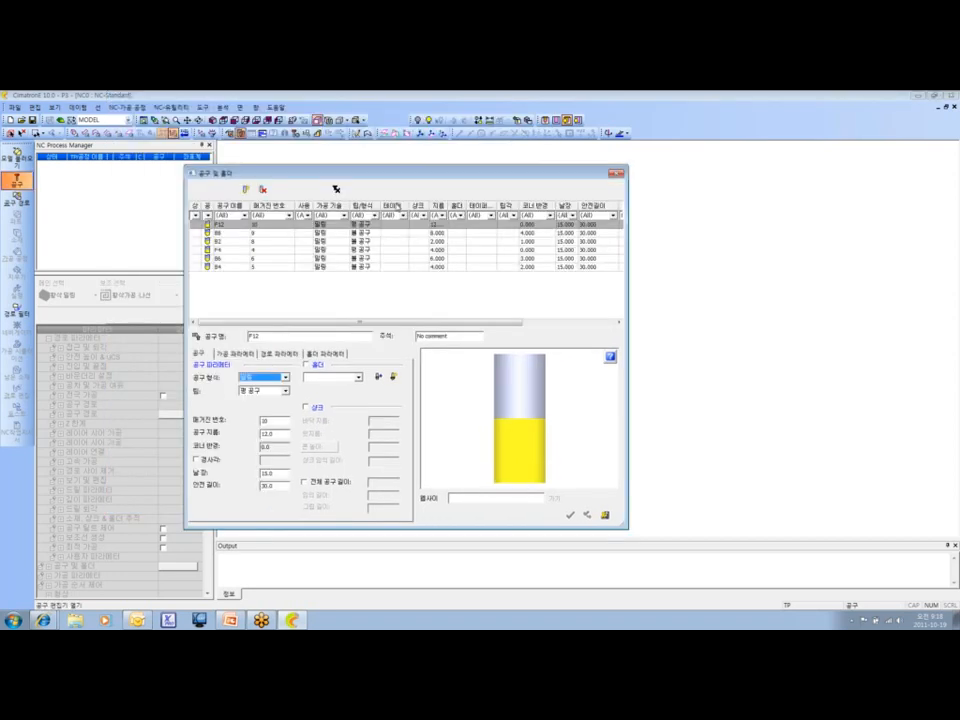
Start adding tools to the NC file and browse the tools of the library collections, including 333 and 555.
{"action": "left_click", "coordinate": [336, 189]}
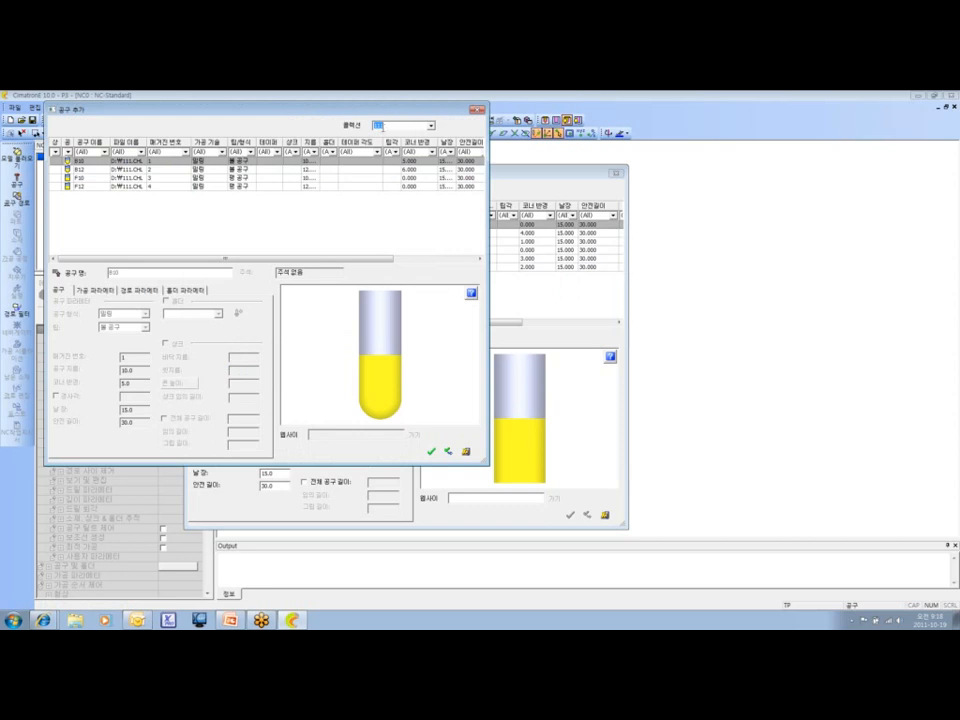
{"action": "left_click", "coordinate": [431, 127]}
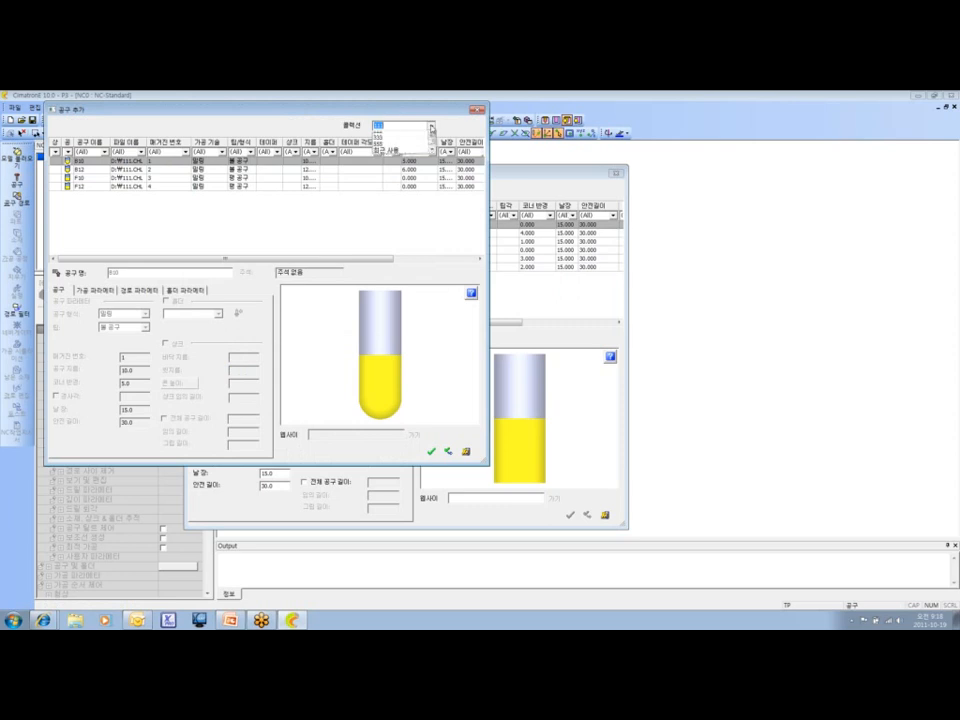
{"action": "left_click", "coordinate": [378, 135]}
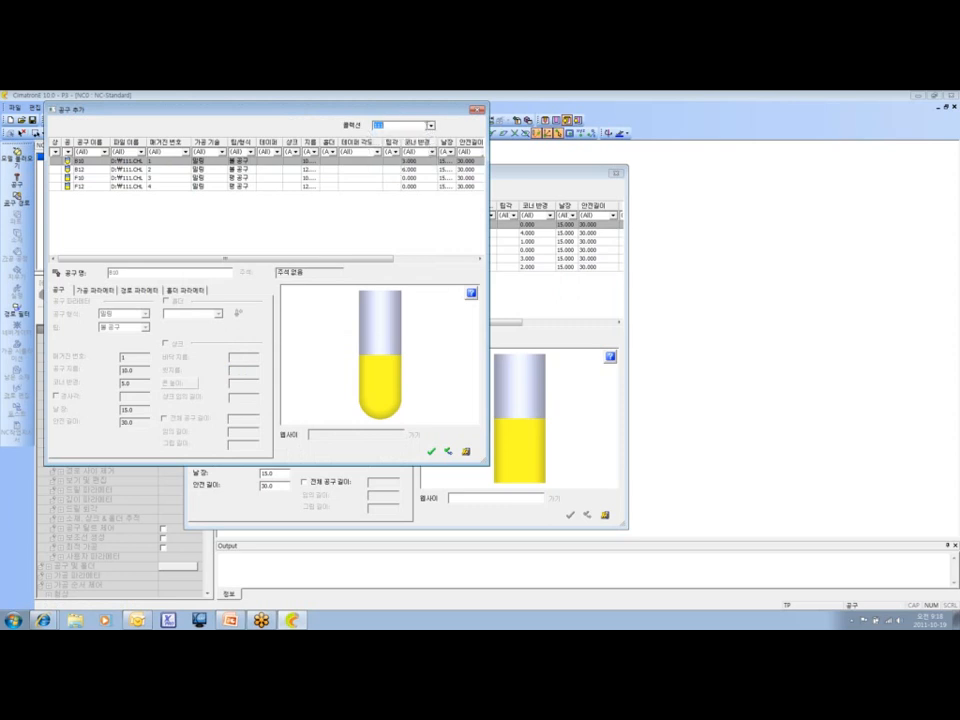
{"action": "left_click", "coordinate": [432, 126]}
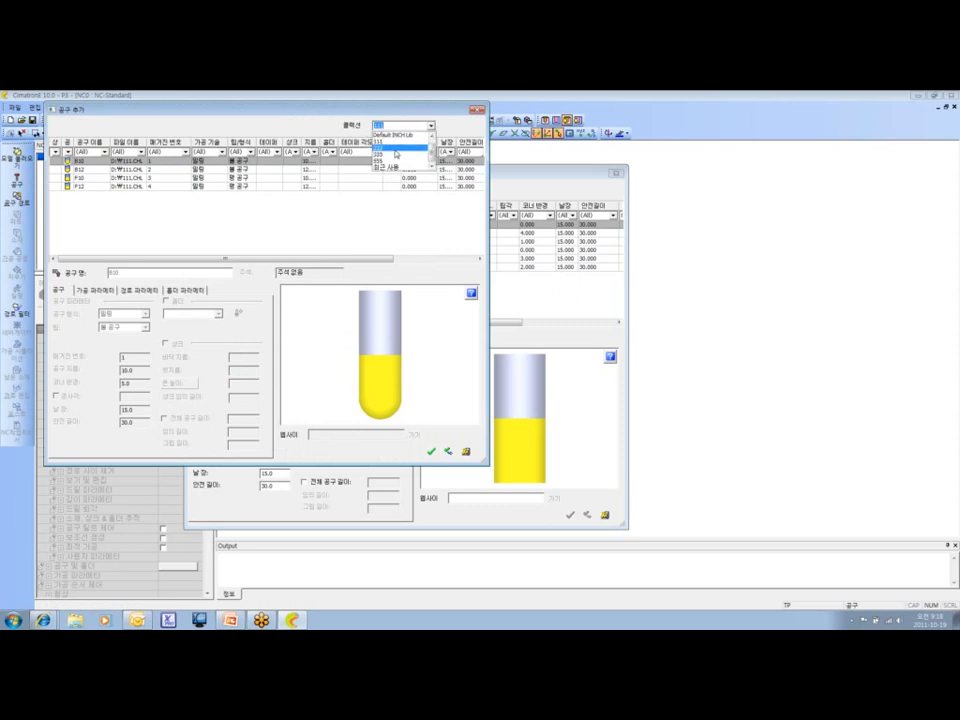
{"action": "left_click", "coordinate": [398, 152]}
{"action": "left_click", "coordinate": [430, 126]}
{"action": "left_click", "coordinate": [406, 154]}
{"action": "left_click", "coordinate": [431, 126]}
{"action": "left_click", "coordinate": [403, 155]}
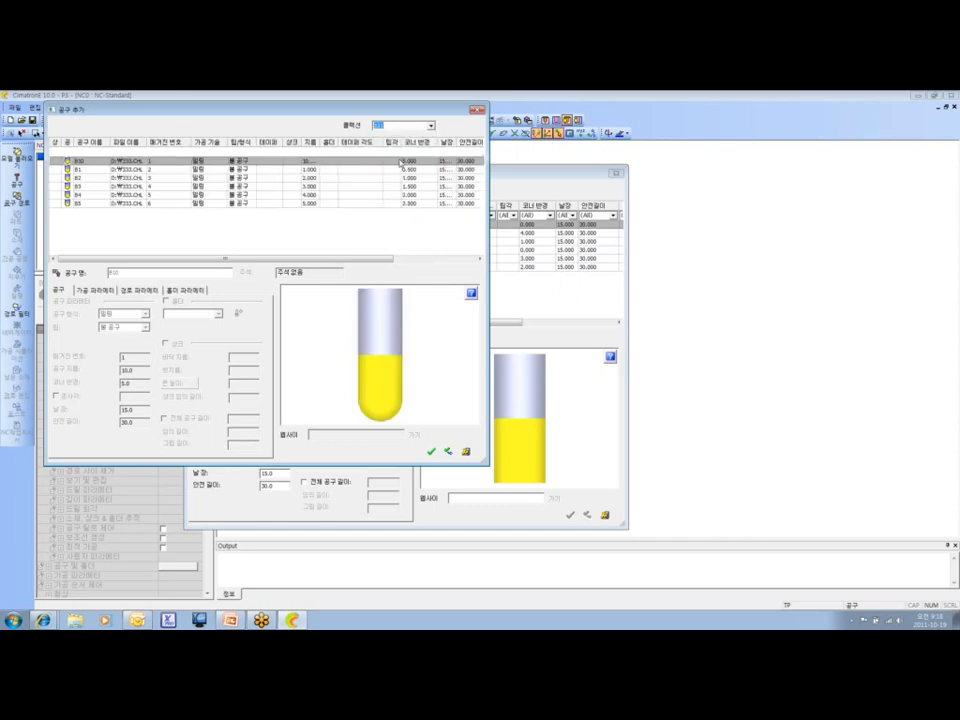
{"action": "left_click", "coordinate": [430, 126]}
{"action": "left_click", "coordinate": [401, 169]}
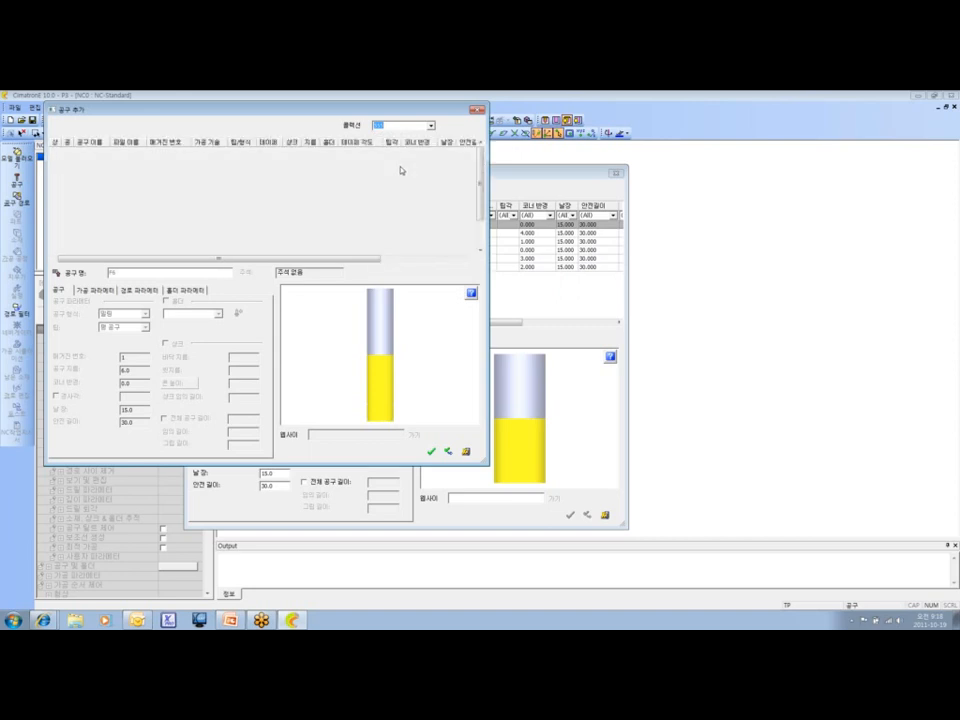
From the recently used (최근 사용) collection, add tools F5 and F1 of library 222 and F10 of library 111.
{"action": "left_click", "coordinate": [130, 160]}
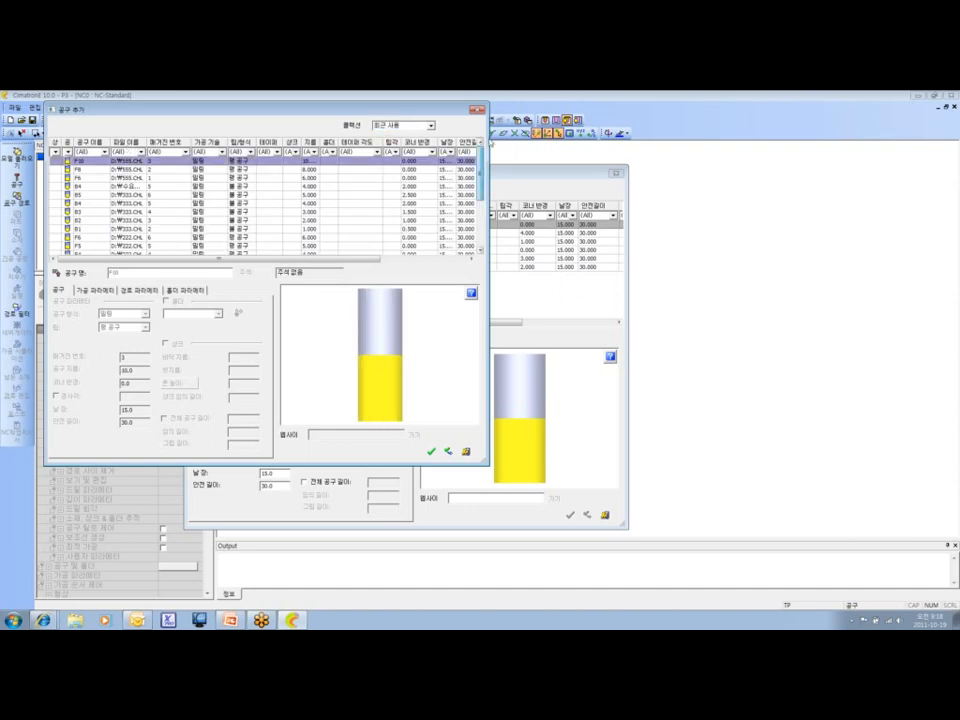
{"action": "scroll", "coordinate": [149, 185], "scroll_direction": "down", "scroll_amount": 3}
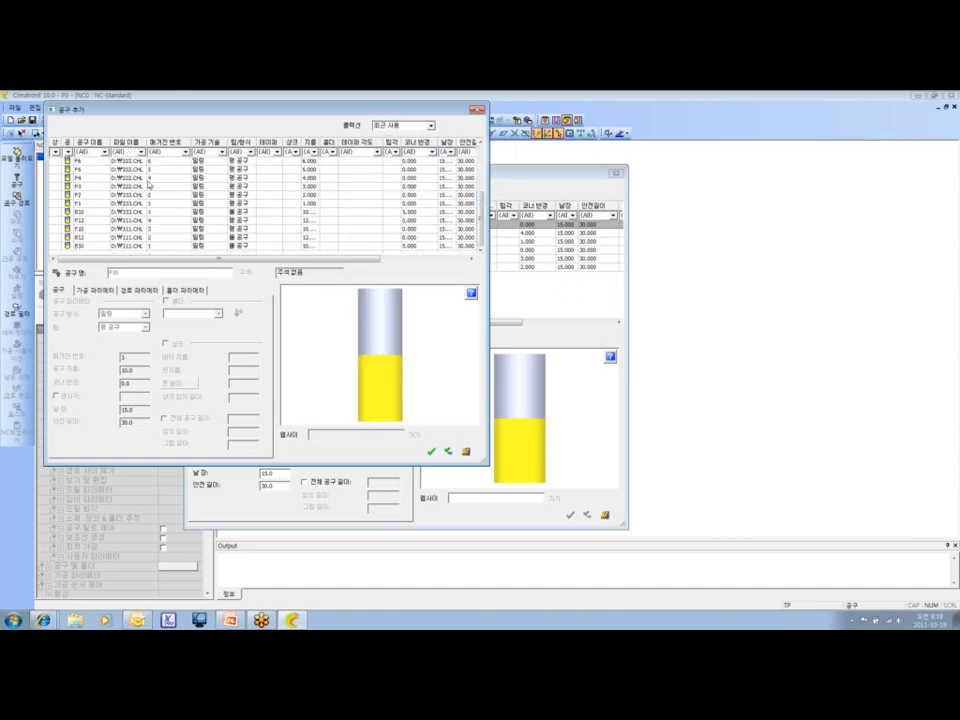
{"action": "left_click", "coordinate": [94, 170]}
{"action": "left_click", "coordinate": [93, 203], "text": "ctrl"}
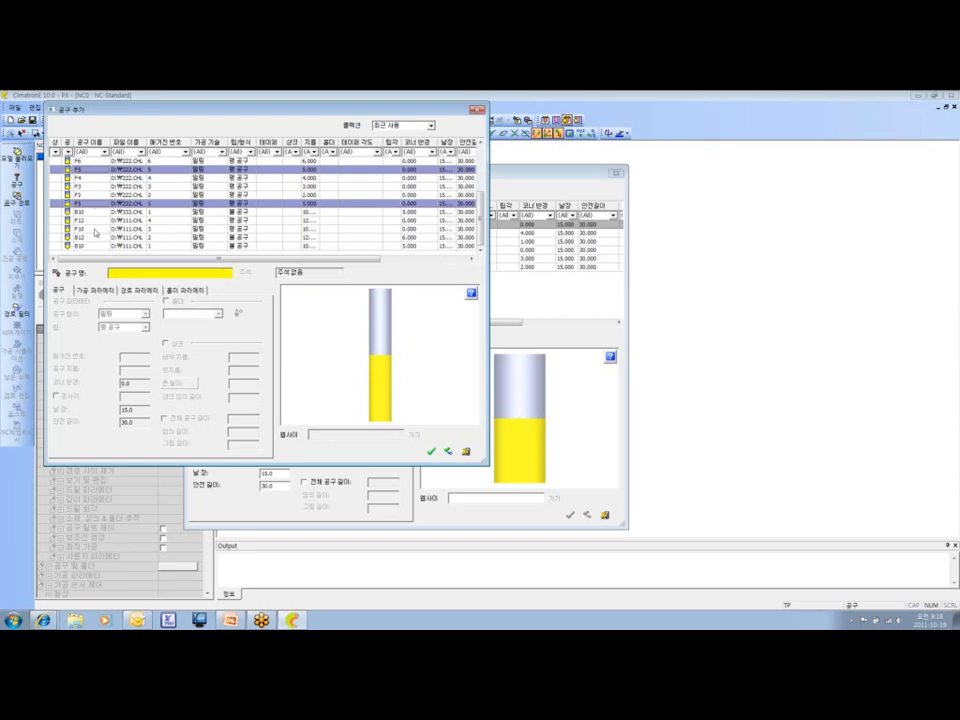
{"action": "left_click", "coordinate": [95, 230], "text": "ctrl"}
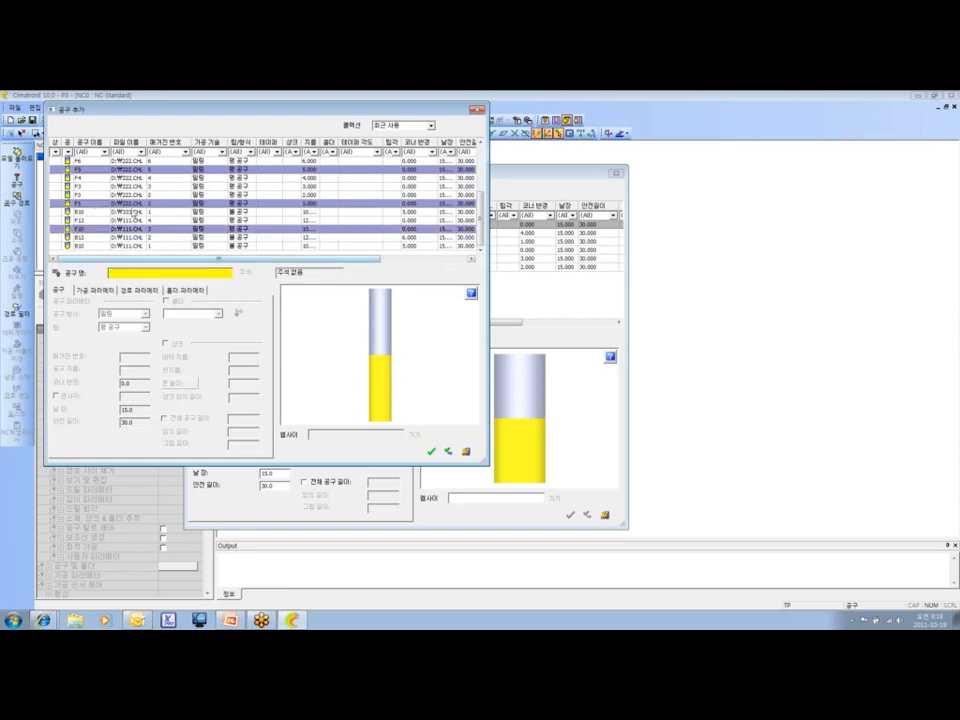
{"action": "left_click", "coordinate": [431, 452]}
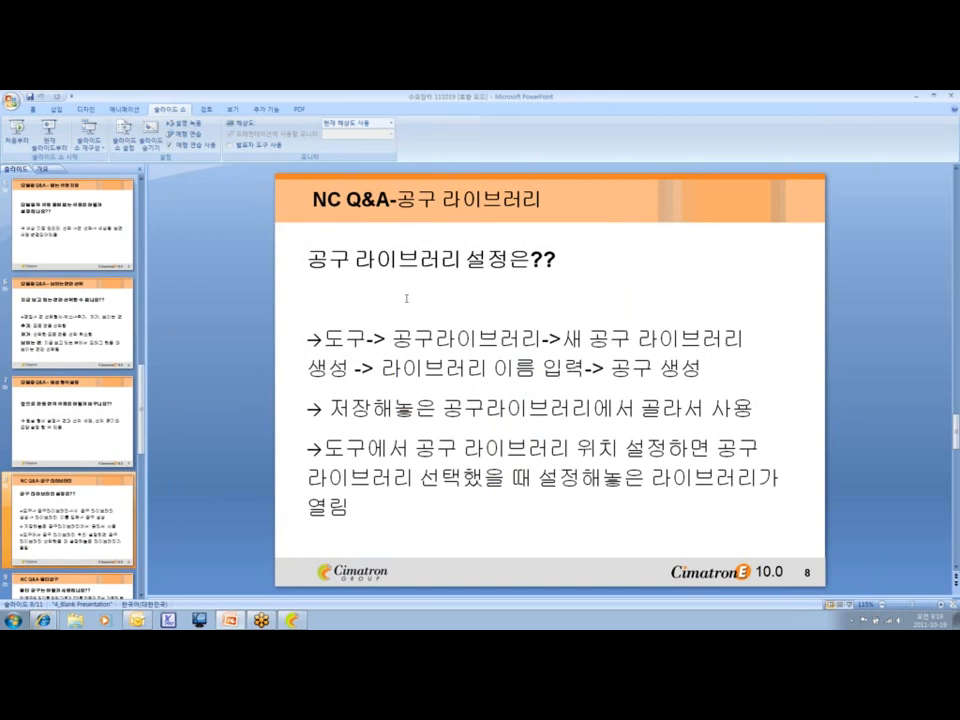
Show the multi-tool (멀티공구) slide, switch back to CimatronE and open the NC file 멀티 공구_NC.
{"action": "scroll", "coordinate": [497, 375], "scroll_direction": "down", "scroll_amount": 1}
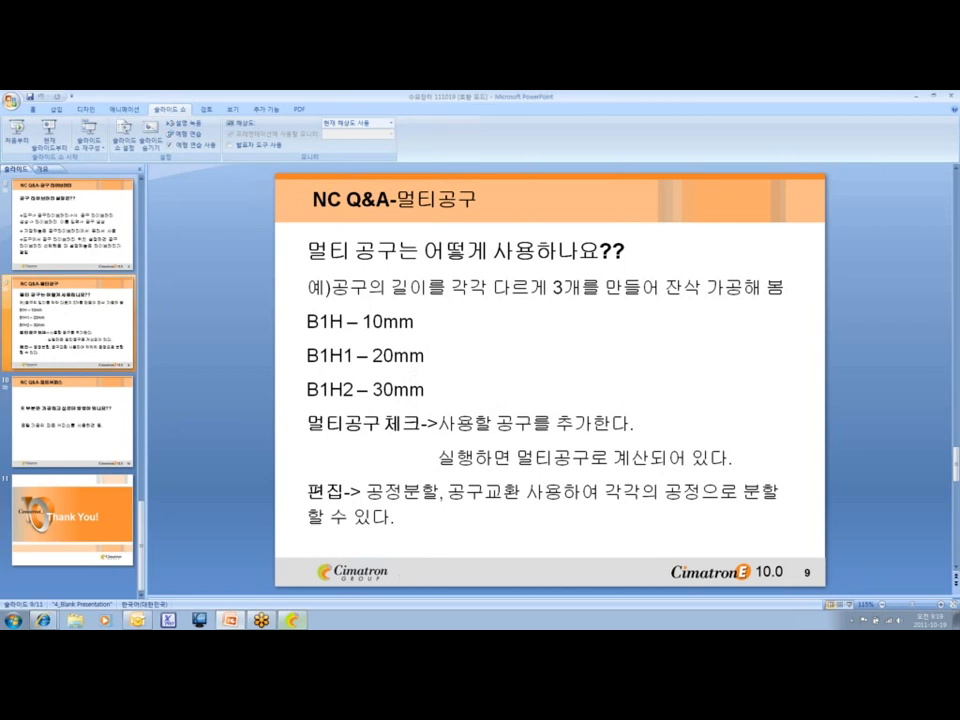
{"action": "left_click", "coordinate": [297, 626]}
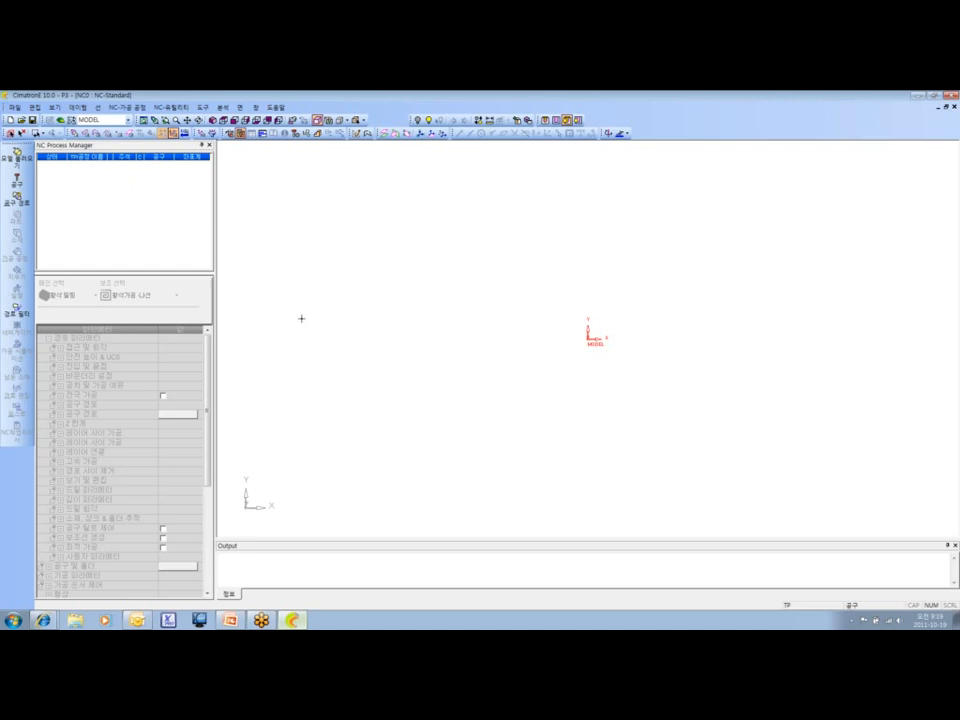
{"action": "left_click", "coordinate": [934, 96]}
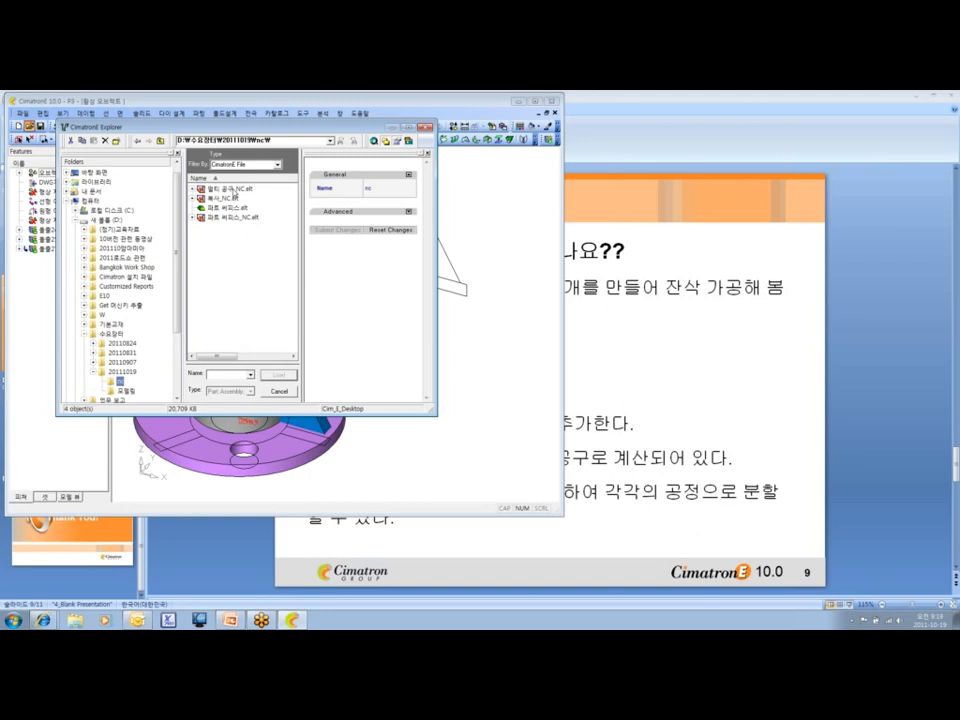
{"action": "double_click", "coordinate": [234, 190]}
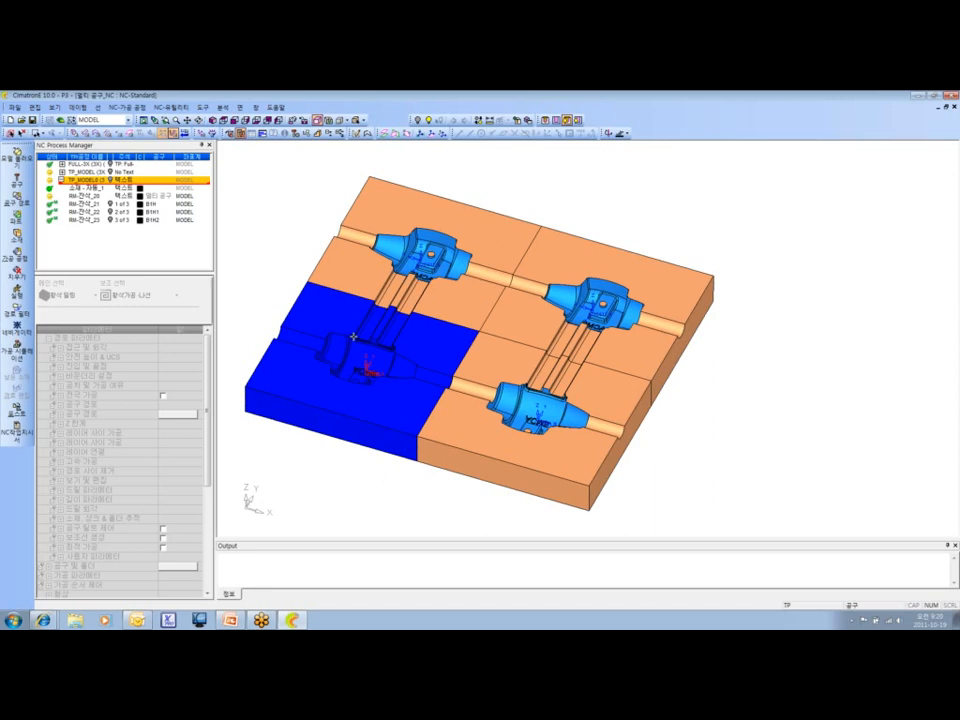
Open procedure RM-잔삭_20 for editing, examine its multi-tool setting and selected tool list, and leave the procedure.
{"action": "middle_click_drag", "start_coordinate": [354, 337], "coordinate": [371, 356]}
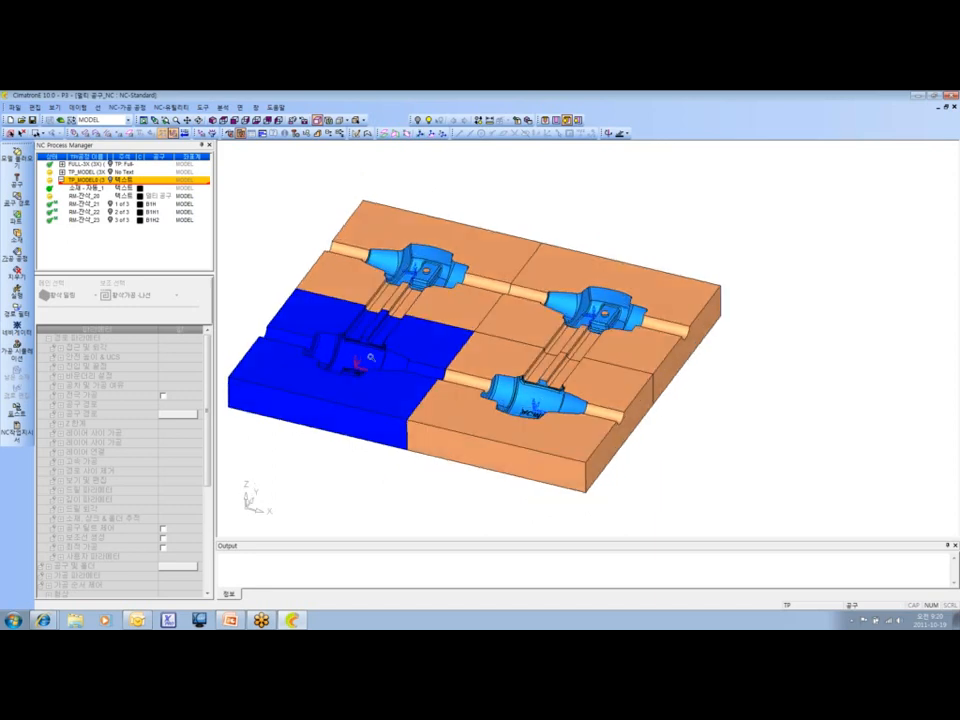
{"action": "double_click", "coordinate": [86, 196]}
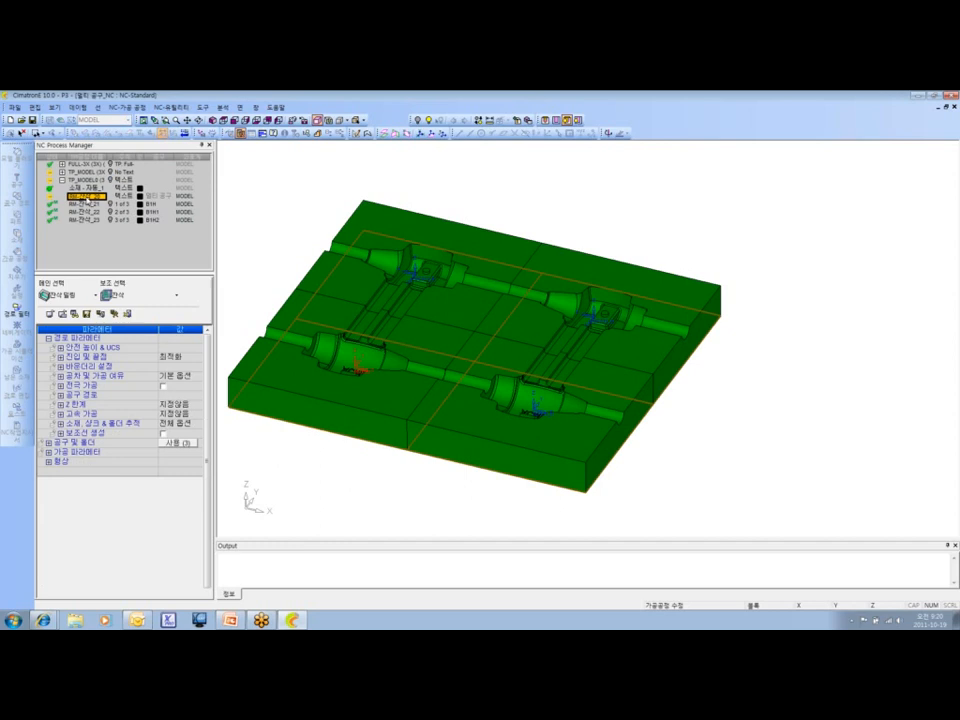
{"action": "left_click", "coordinate": [48, 442]}
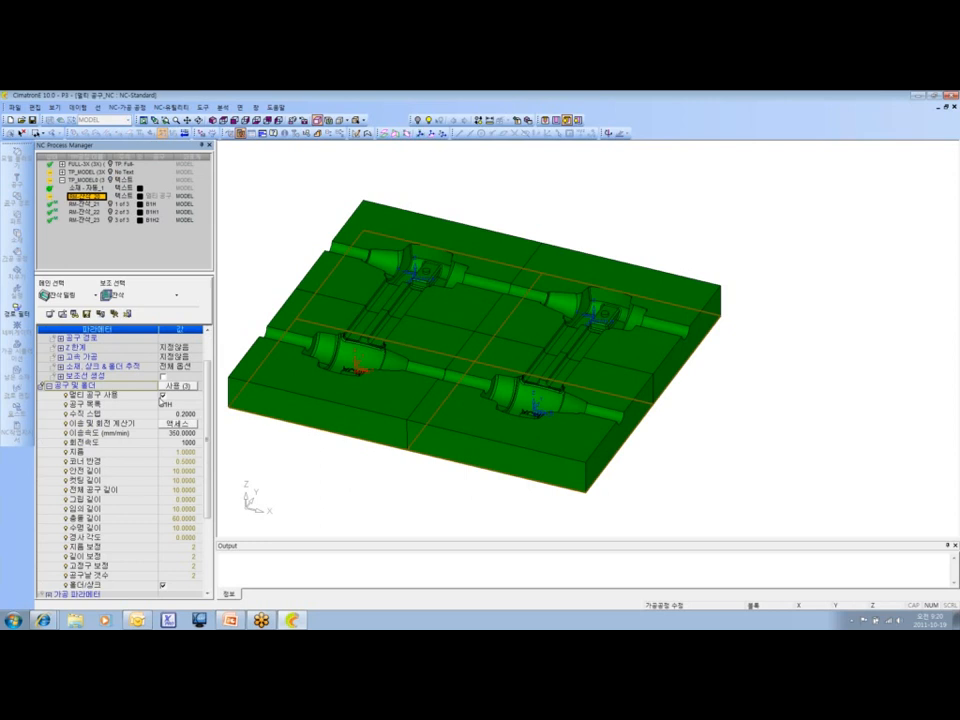
{"action": "left_click", "coordinate": [165, 403]}
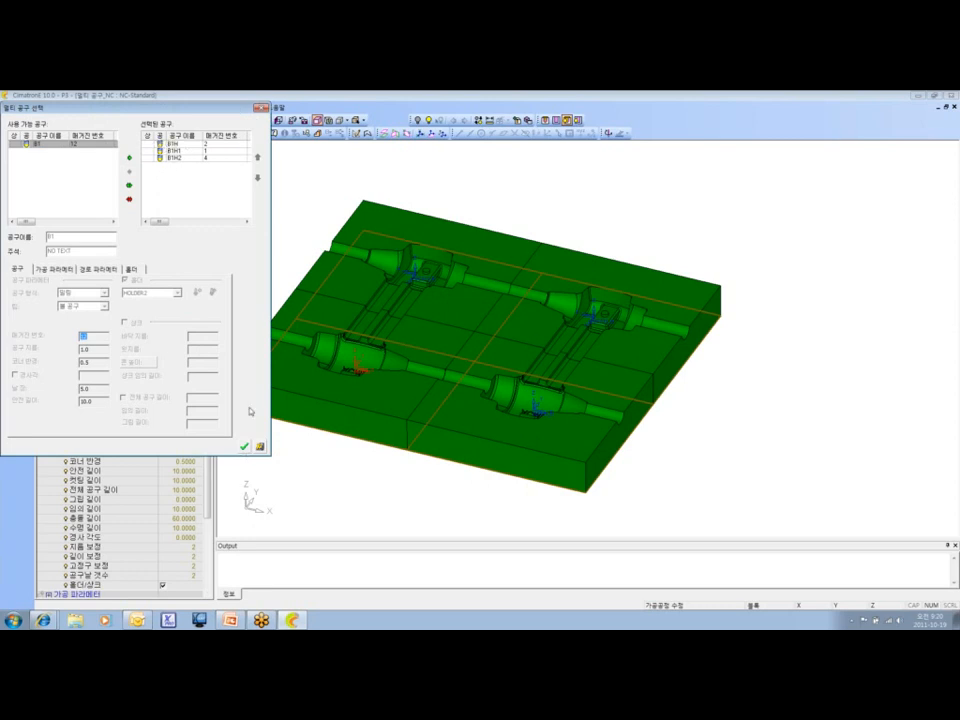
{"action": "left_click", "coordinate": [244, 446]}
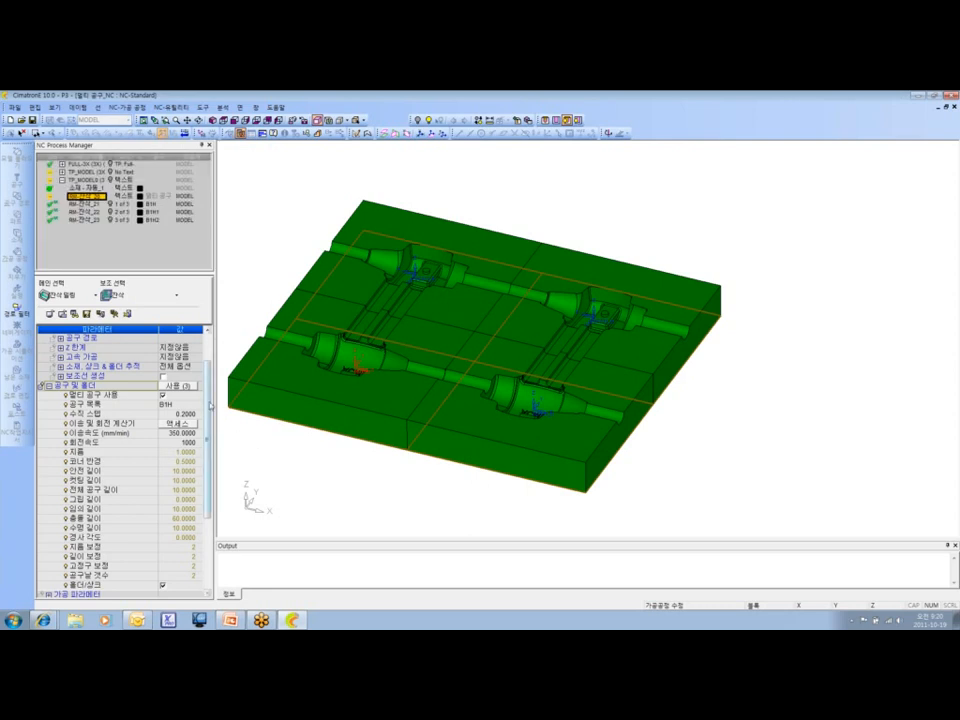
{"action": "right_click", "coordinate": [282, 199]}
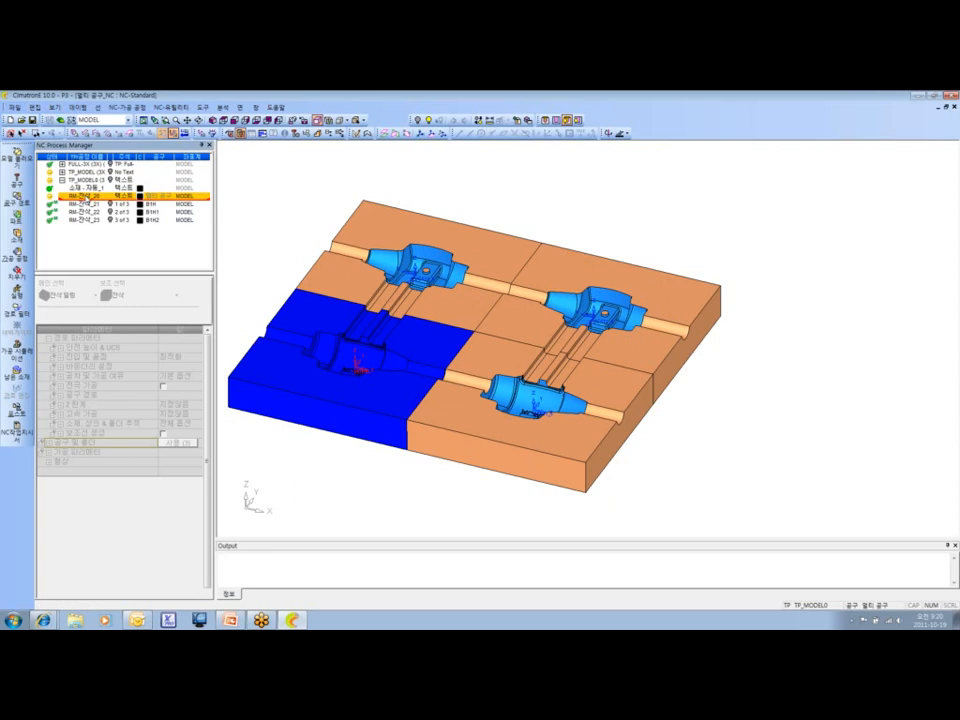
Split the multi-tool procedure RM-잔삭_20 into separate procedures by tool change (공정 분할 - 공구교환).
{"action": "left_click", "coordinate": [35, 107]}
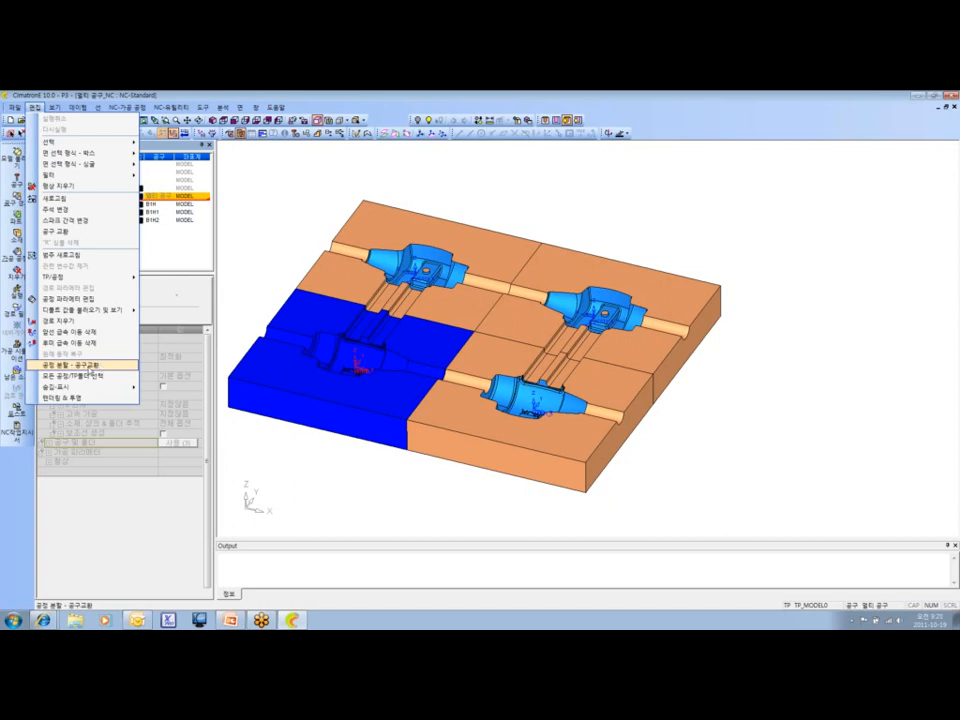
{"action": "left_click", "coordinate": [92, 366]}
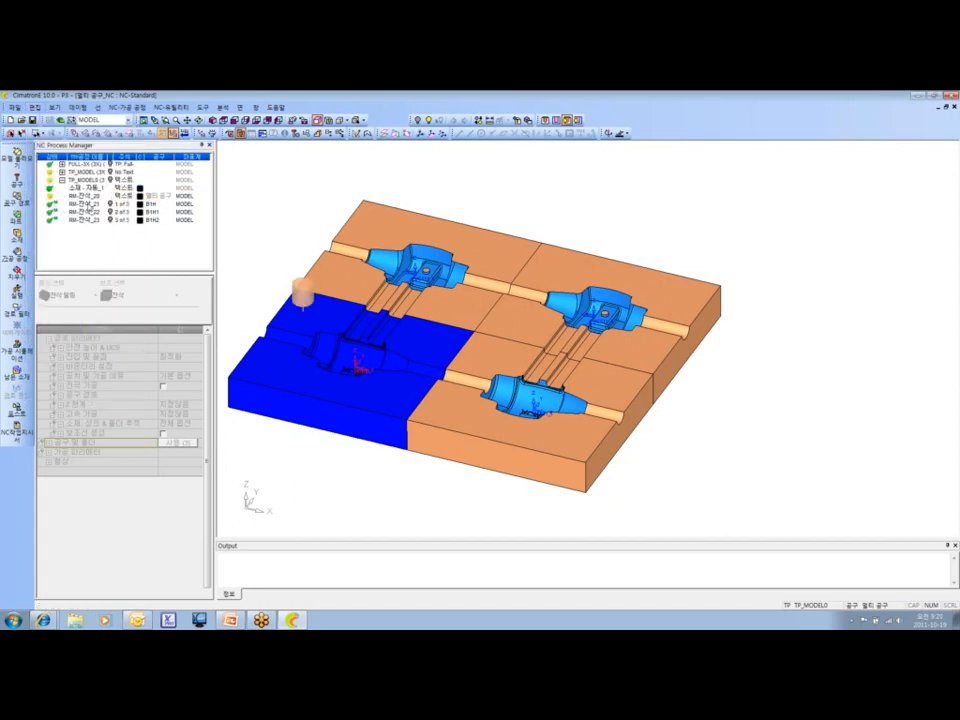
Show the toolpath of RM-잔삭_21 with tool B1H, followed by that of RM-잔삭_22 with tool B1H1.
{"action": "left_click", "coordinate": [87, 204]}
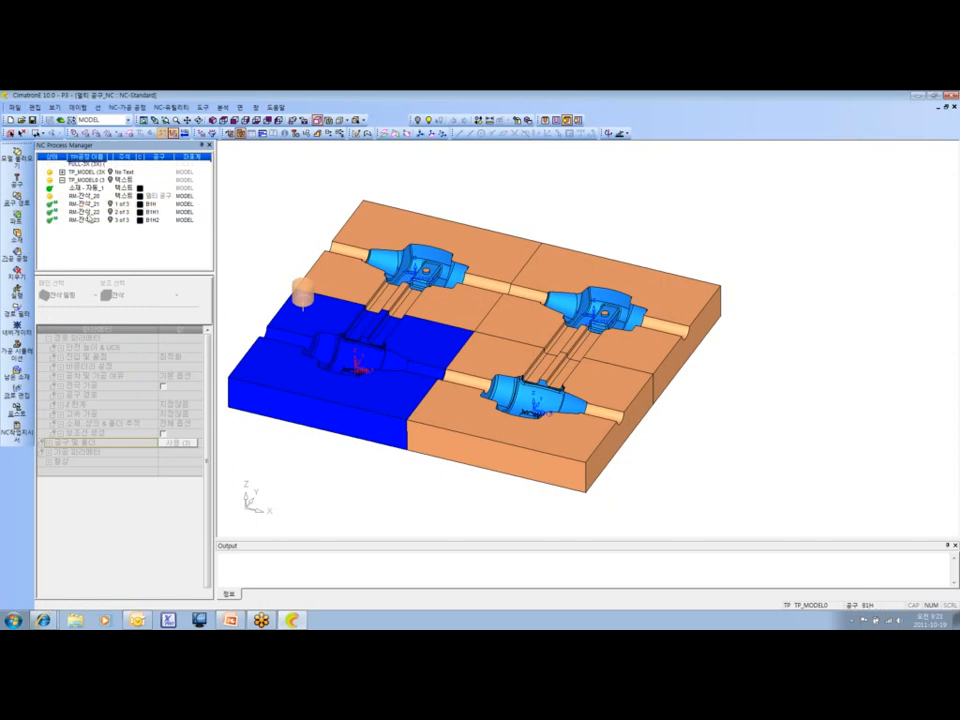
{"action": "left_click", "coordinate": [110, 204]}
{"action": "scroll", "coordinate": [588, 340], "scroll_direction": "up", "scroll_amount": 2}
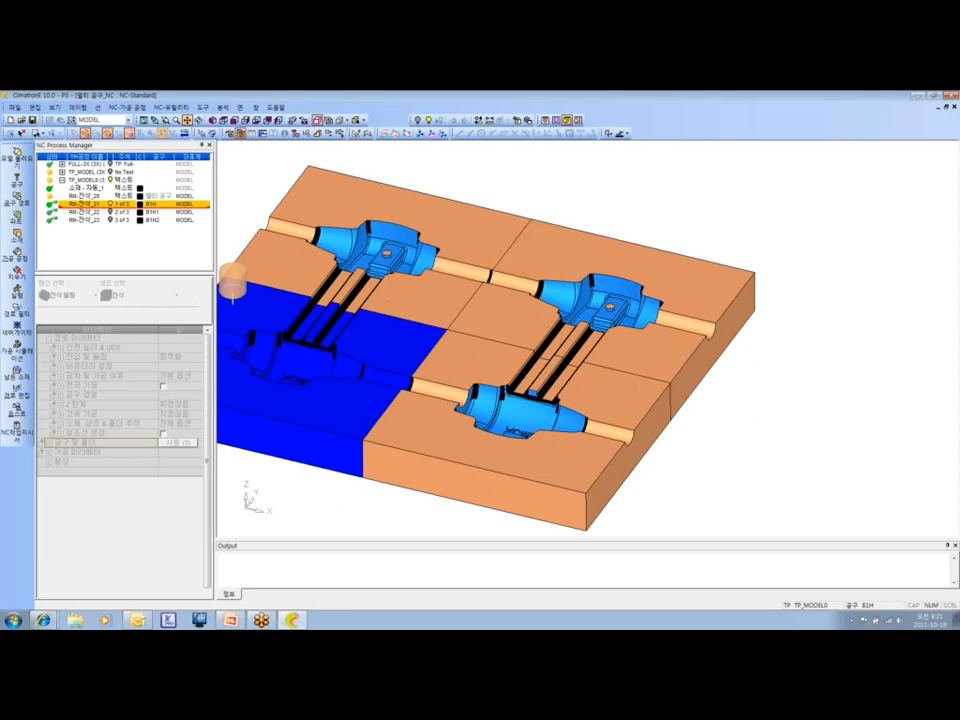
{"action": "middle_click_drag", "start_coordinate": [388, 245], "coordinate": [433, 251], "text": "ctrl"}
{"action": "scroll", "coordinate": [433, 251], "scroll_direction": "down", "scroll_amount": 1}
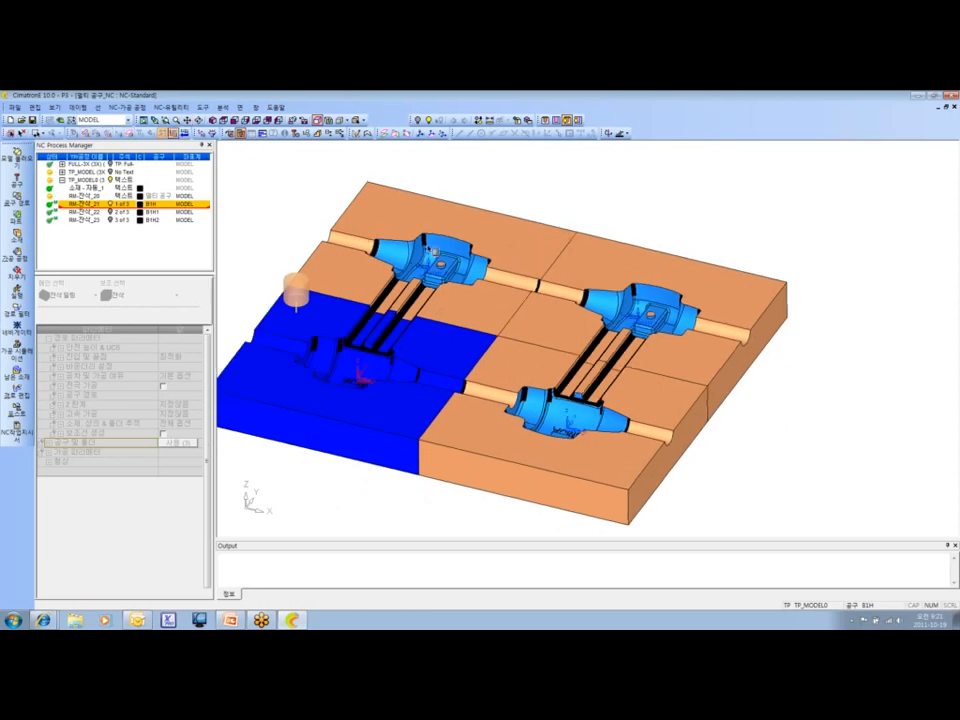
{"action": "key", "text": "Down"}
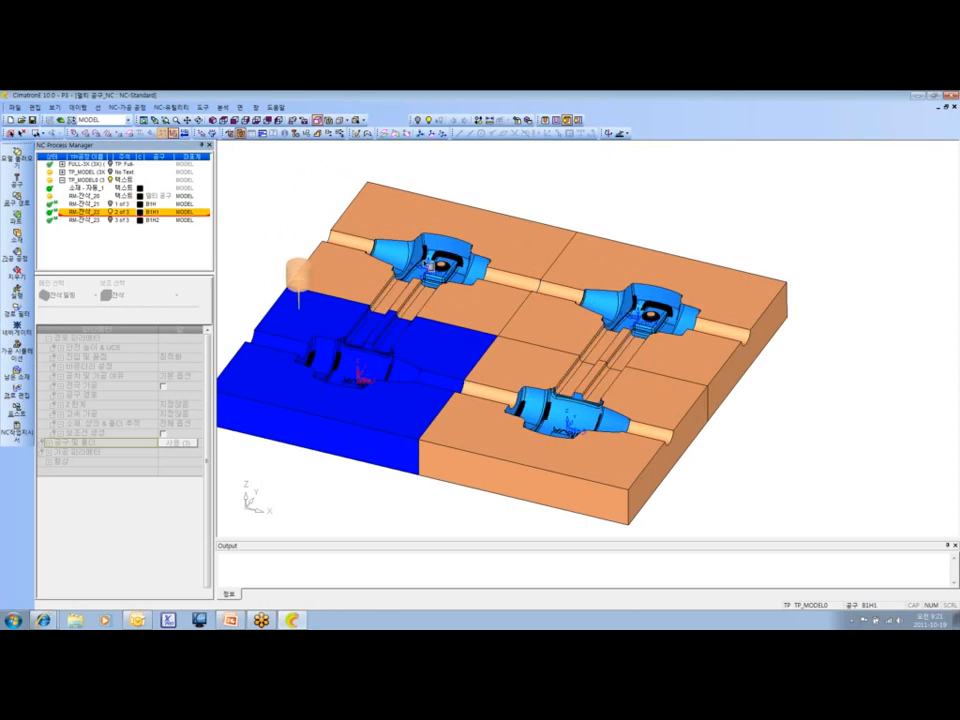
Show the toolpath of RM-잔삭_23 with tool B1H2 and examine it on the model from different angles.
{"action": "left_click", "coordinate": [112, 220]}
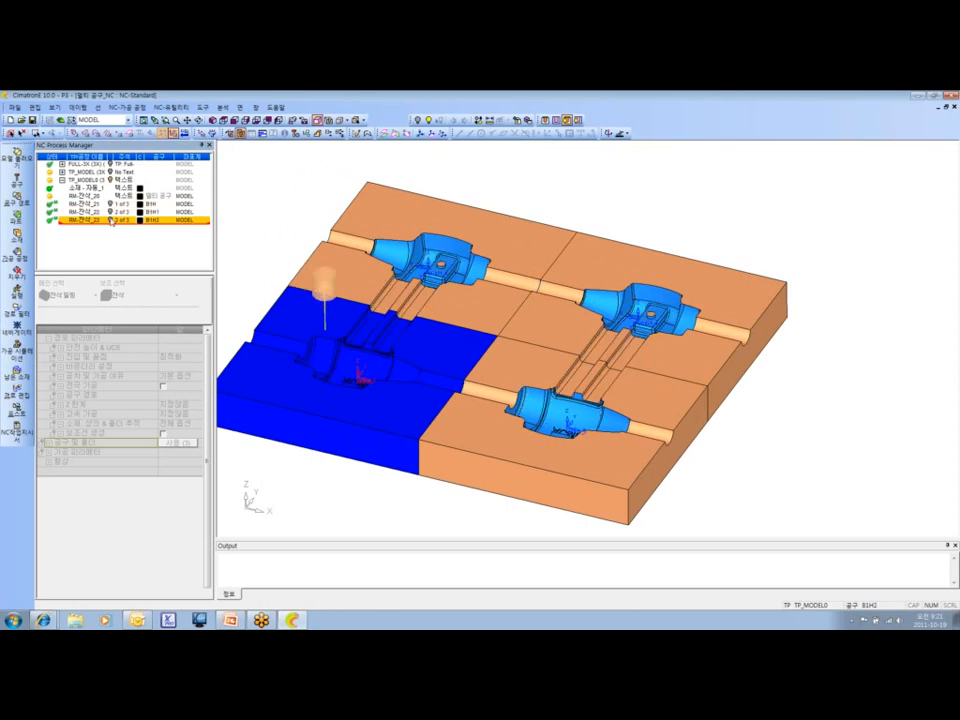
{"action": "left_click_drag", "start_coordinate": [400, 250], "coordinate": [400, 310], "text": "ctrl"}
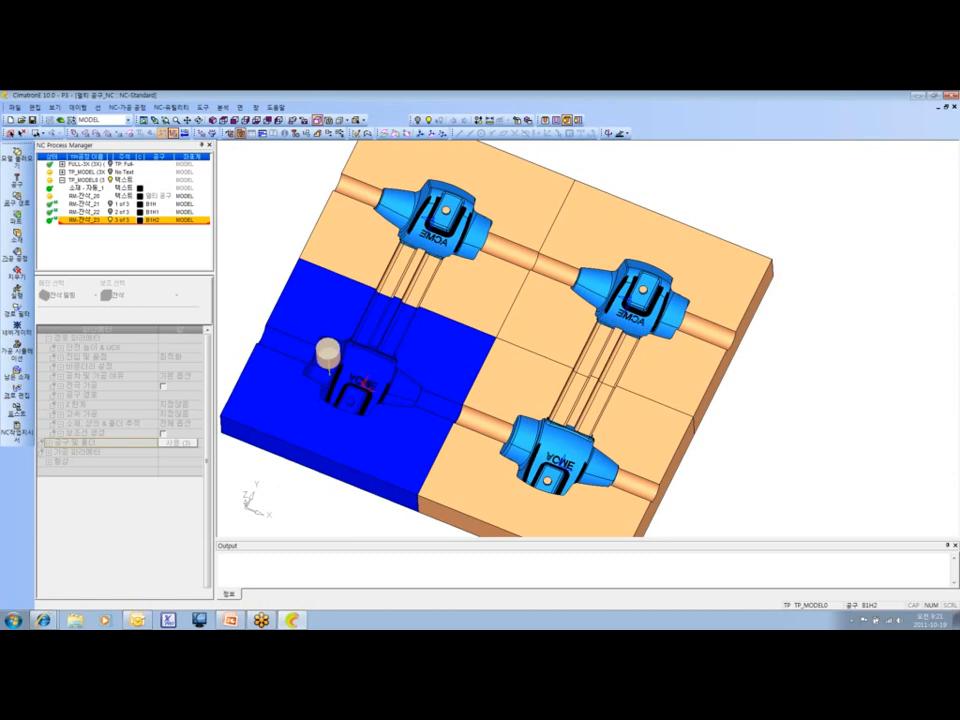
{"action": "left_click_drag", "start_coordinate": [285, 335], "coordinate": [289, 279], "text": "ctrl"}
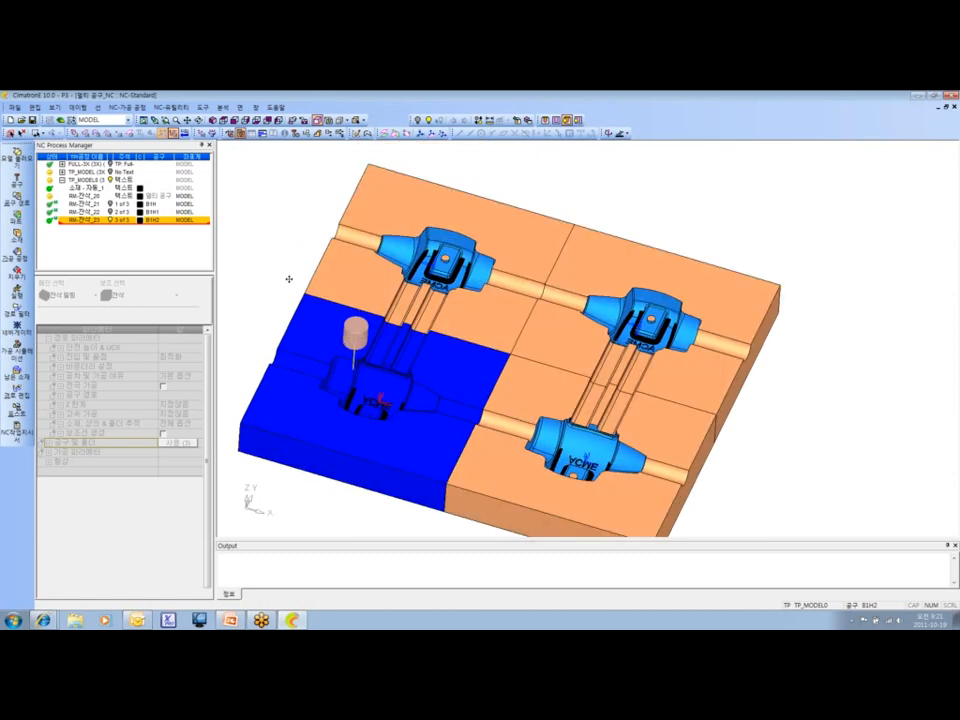
{"action": "left_click_drag", "start_coordinate": [289, 279], "coordinate": [279, 280], "text": "ctrl"}
Switch to PowerPoint to show the part surface (파트써피스) slide, return to CimatronE and open the NC file 파트 써피스_NC.
{"action": "mouse_move", "coordinate": [231, 621]}
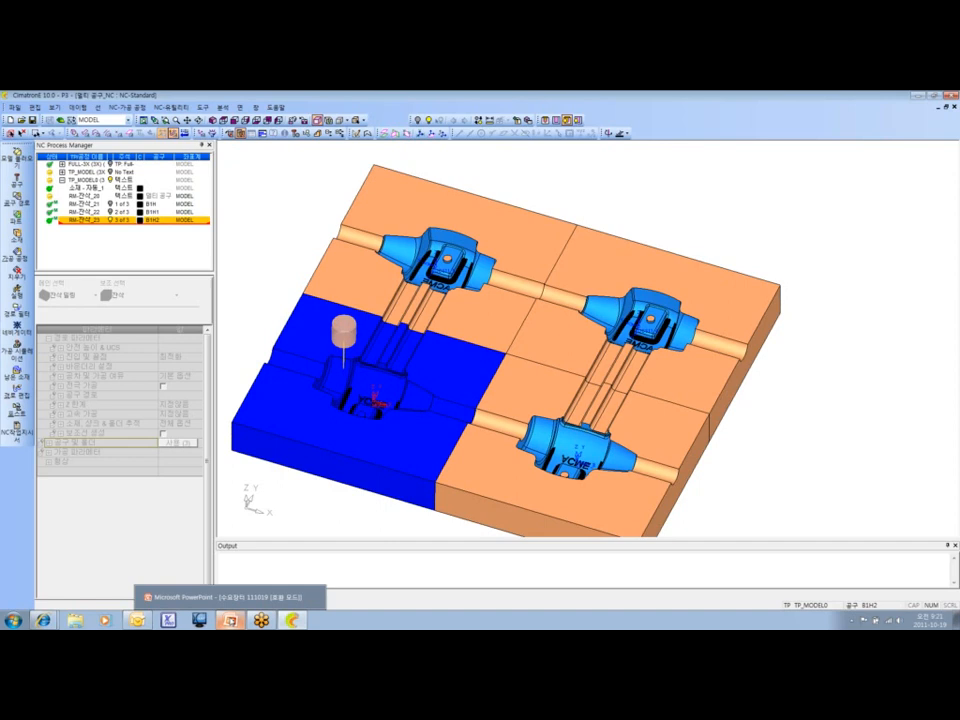
{"action": "left_click", "coordinate": [230, 597]}
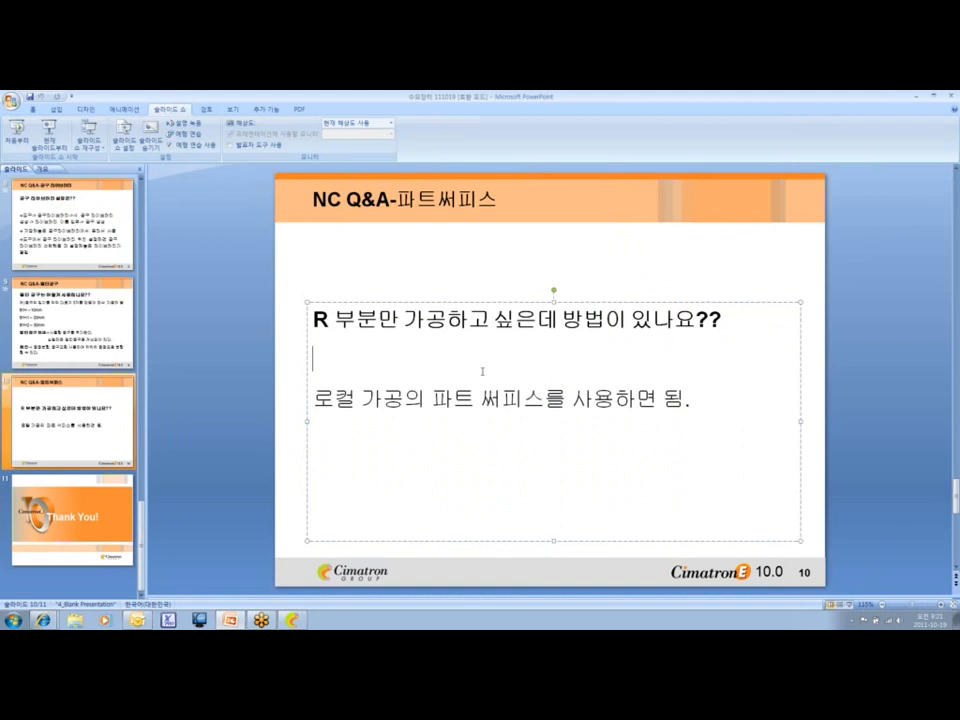
{"action": "key", "text": "alt+Tab"}
{"action": "double_click", "coordinate": [660, 97]}
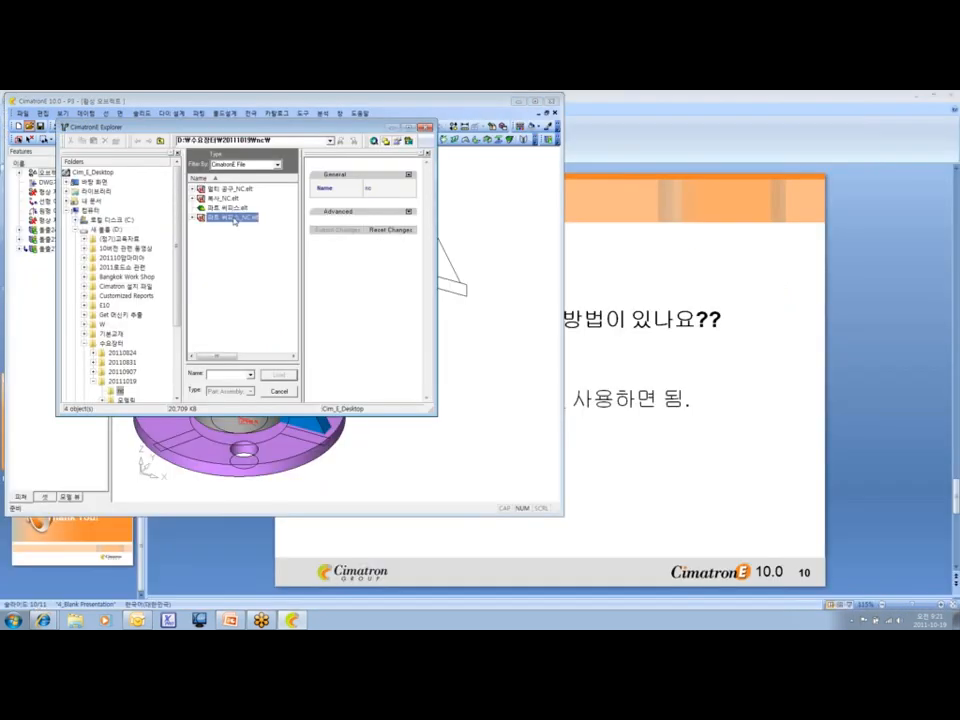
{"action": "double_click", "coordinate": [234, 220]}
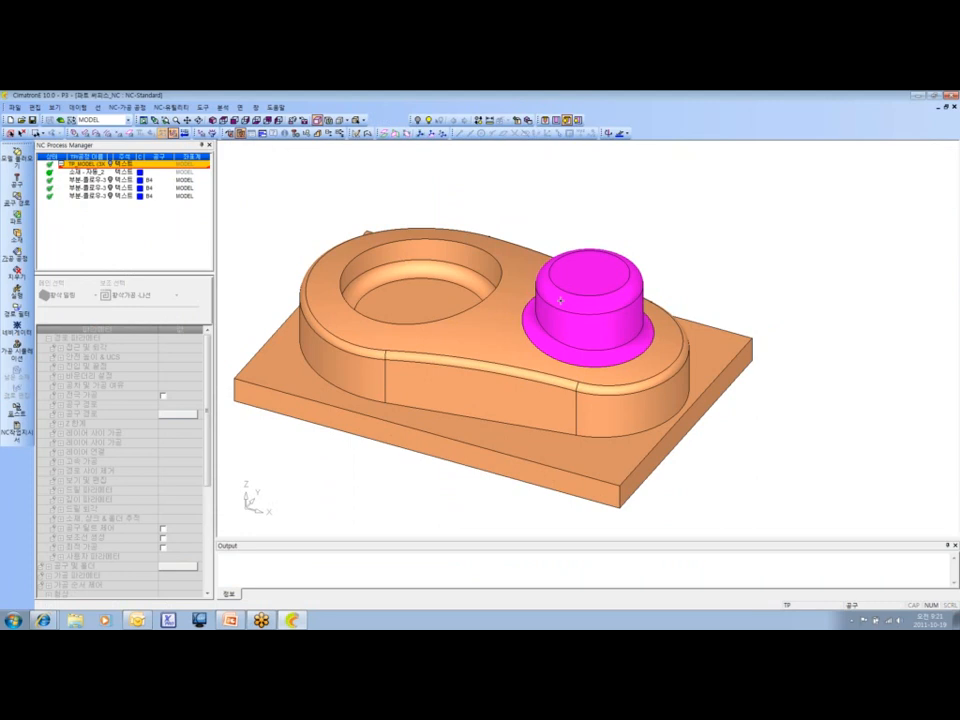
{"action": "middle_click_drag", "start_coordinate": [561, 300], "coordinate": [567, 301], "text": "ctrl"}
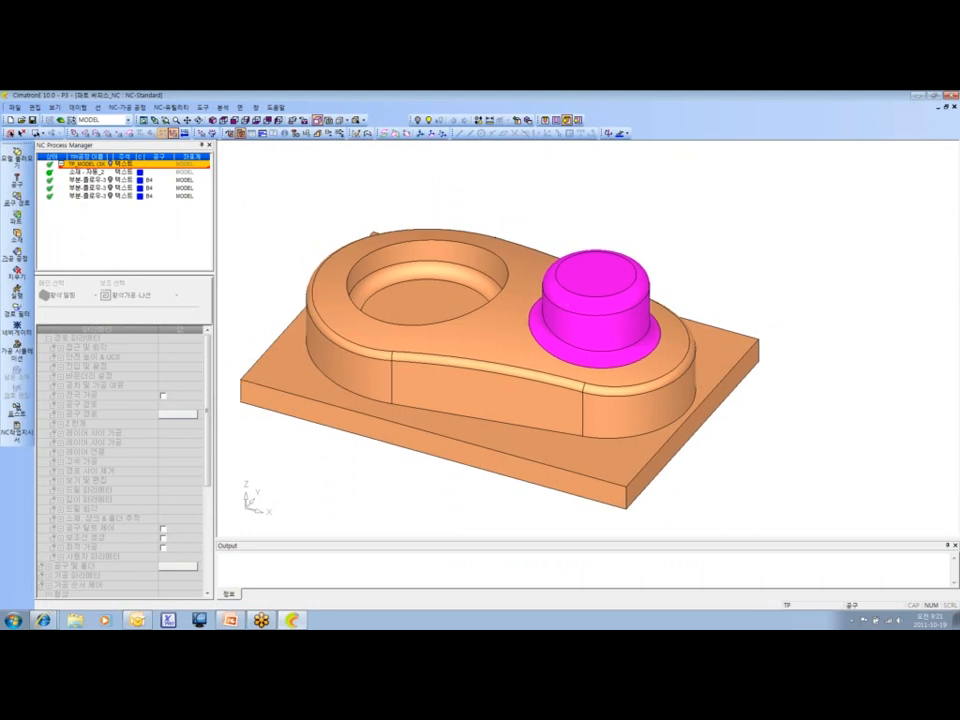
Open the first 부분-플로우 procedure for editing and select the fillet around the boss's top as its part surface (파트면).
{"action": "right_click_drag", "start_coordinate": [567, 301], "coordinate": [577, 294], "text": "ctrl"}
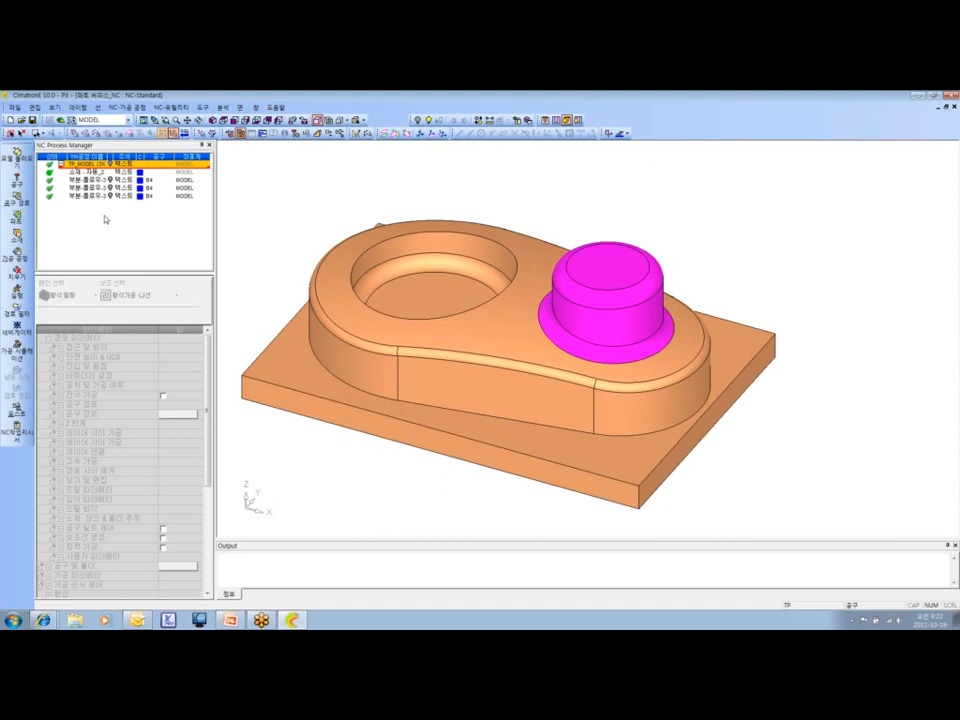
{"action": "left_click", "coordinate": [88, 180]}
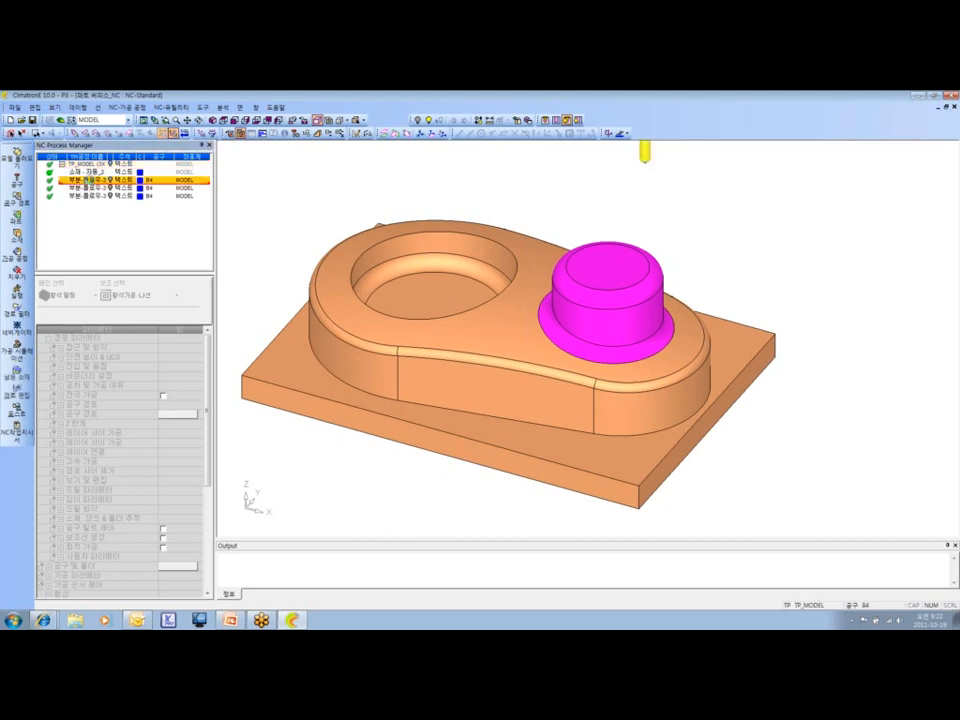
{"action": "double_click", "coordinate": [90, 180]}
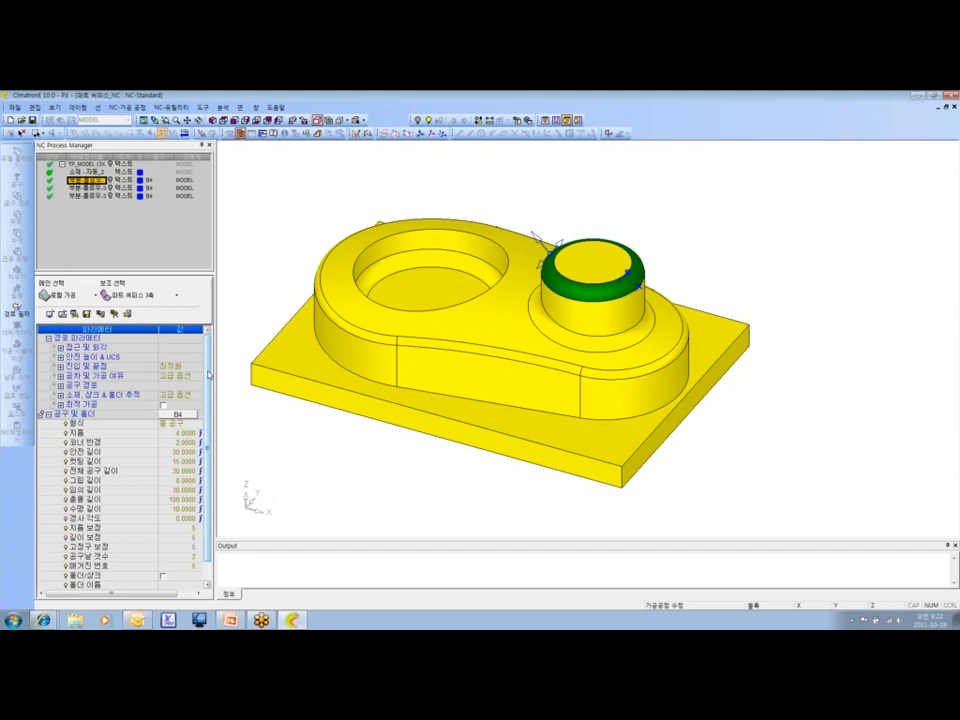
{"action": "scroll", "coordinate": [220, 410], "scroll_direction": "up", "scroll_amount": 1}
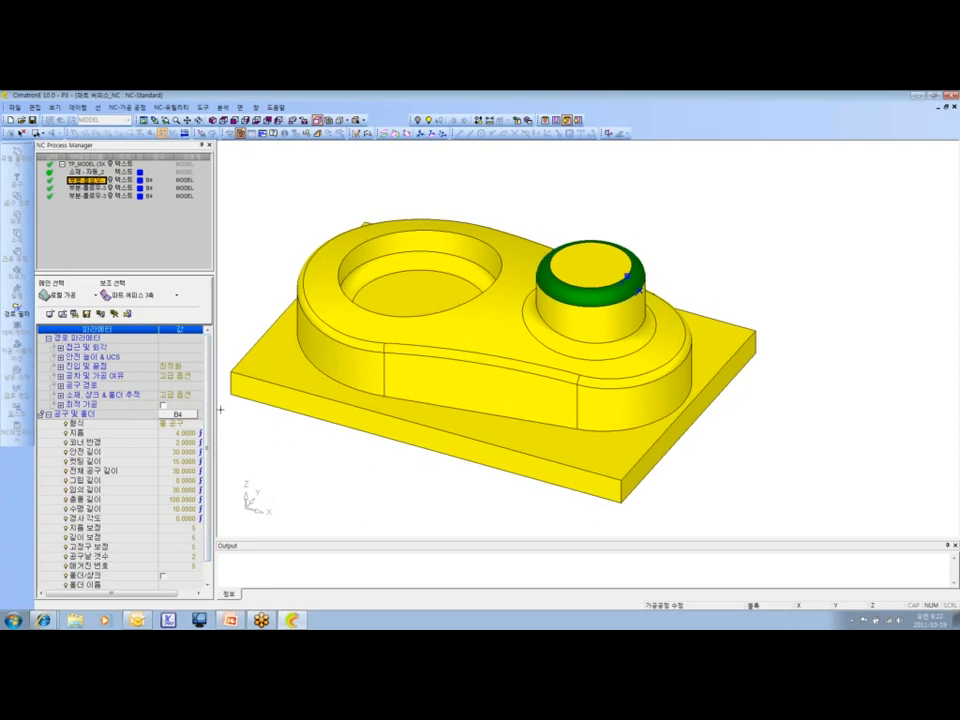
{"action": "scroll", "coordinate": [172, 567], "scroll_direction": "down", "scroll_amount": 2}
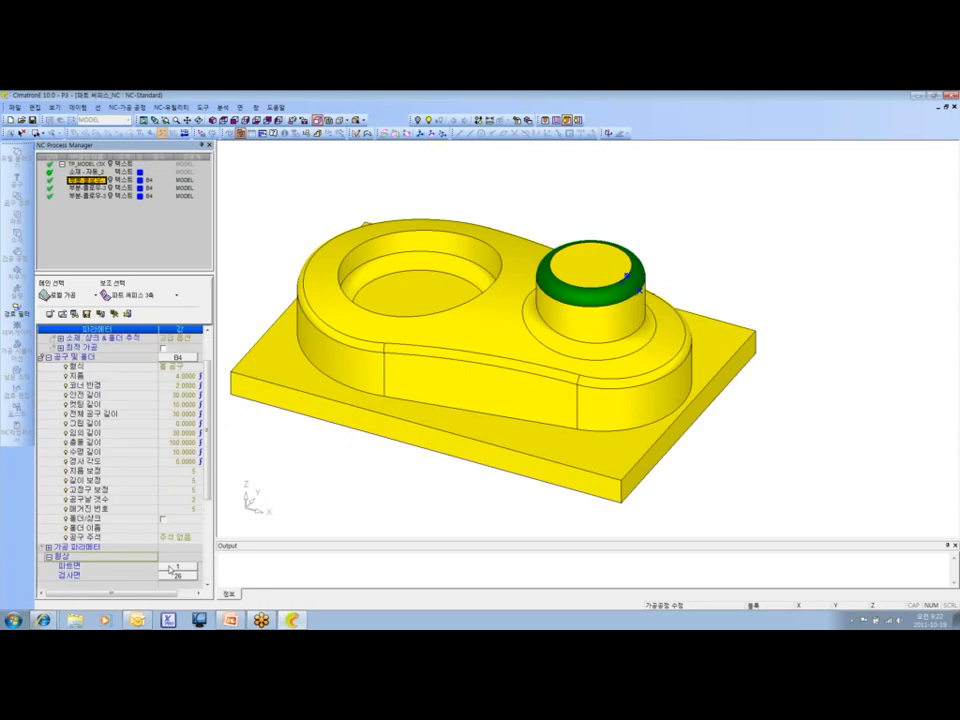
{"action": "left_click", "coordinate": [172, 567]}
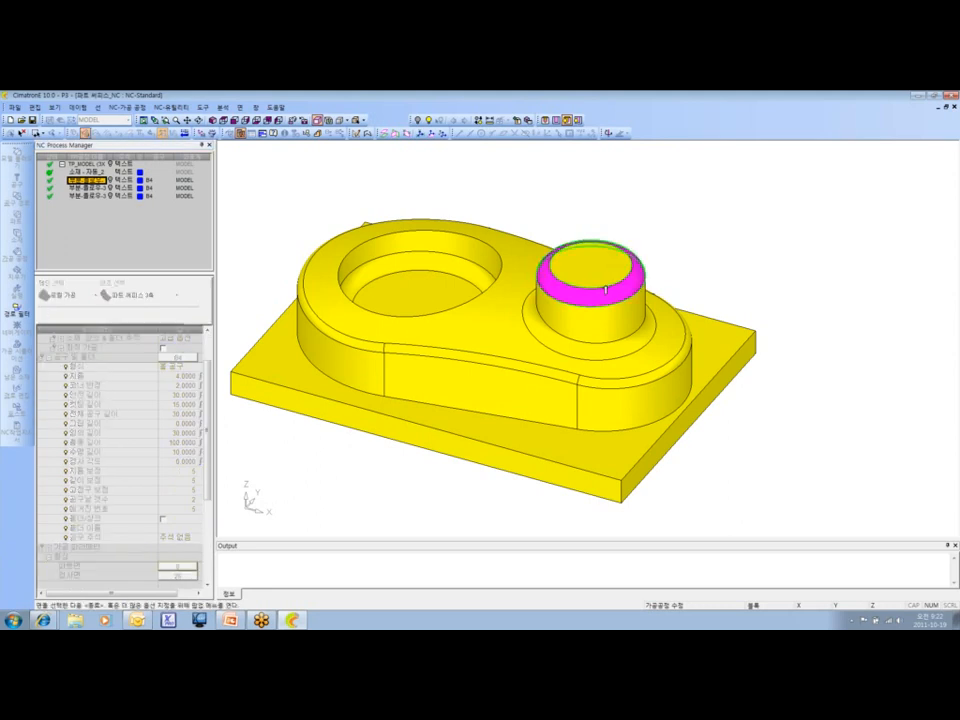
{"action": "left_click", "coordinate": [605, 290]}
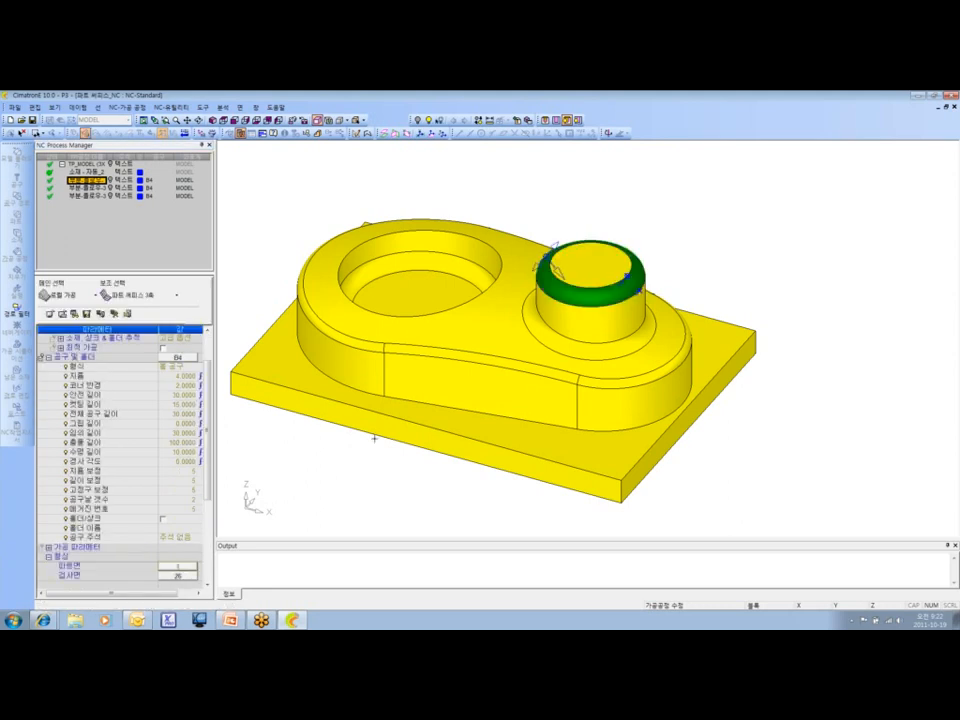
Review the check surfaces (검사면) of the procedure, removing the boss's flat top face and adding it back.
{"action": "left_click_drag", "start_coordinate": [374, 438], "coordinate": [379, 438], "text": "ctrl"}
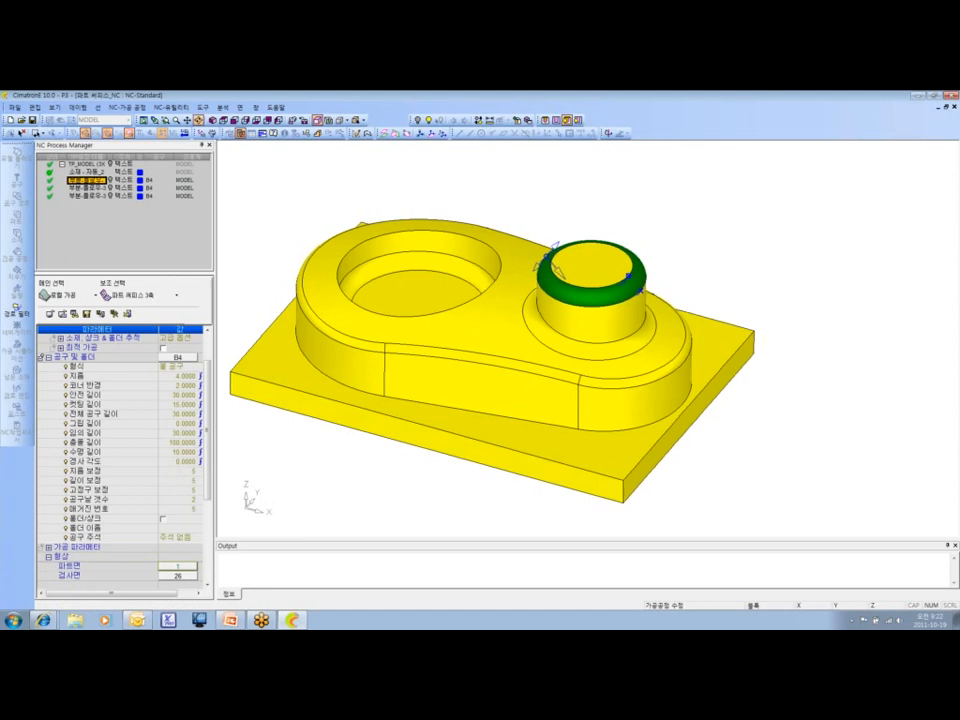
{"action": "mouse_move", "coordinate": [545, 260]}
{"action": "left_mouse_down", "text": "ctrl"}
{"action": "mouse_move", "coordinate": [537, 270]}
{"action": "mouse_move", "coordinate": [523, 248]}
{"action": "mouse_move", "coordinate": [537, 268]}
{"action": "left_mouse_up", "text": "ctrl"}
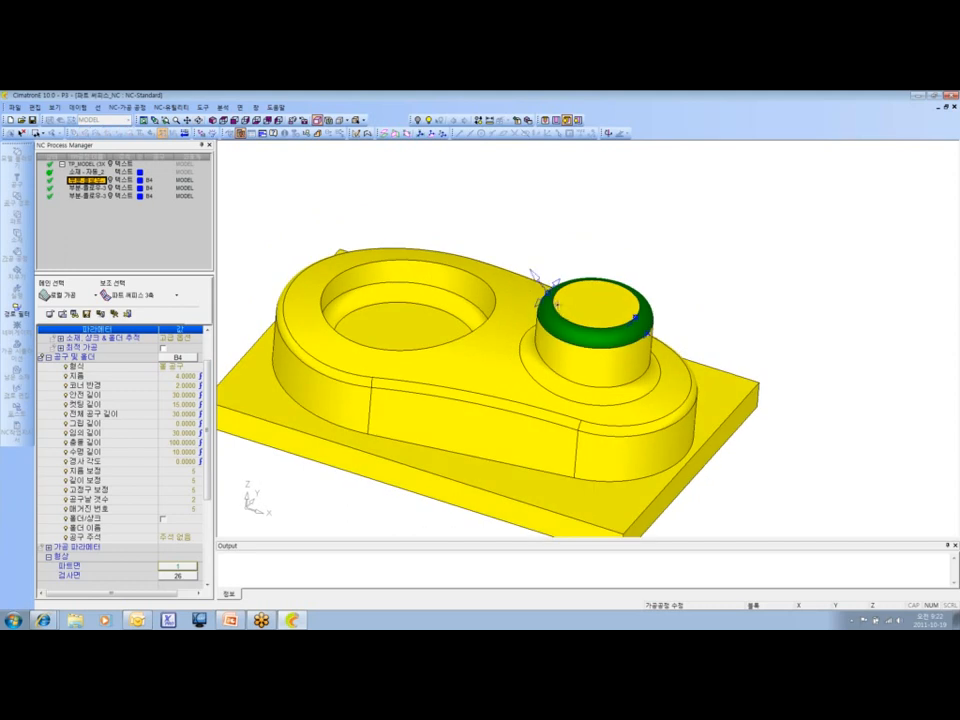
{"action": "middle_click_drag", "start_coordinate": [548, 285], "coordinate": [540, 282]}
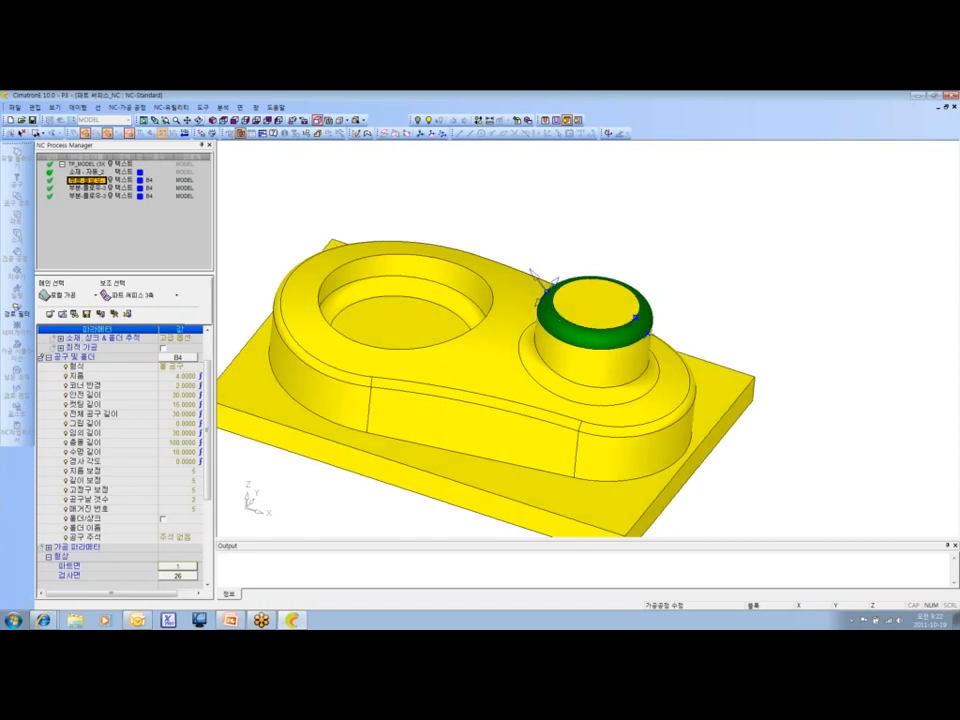
{"action": "middle_click_drag", "start_coordinate": [541, 283], "coordinate": [480, 350]}
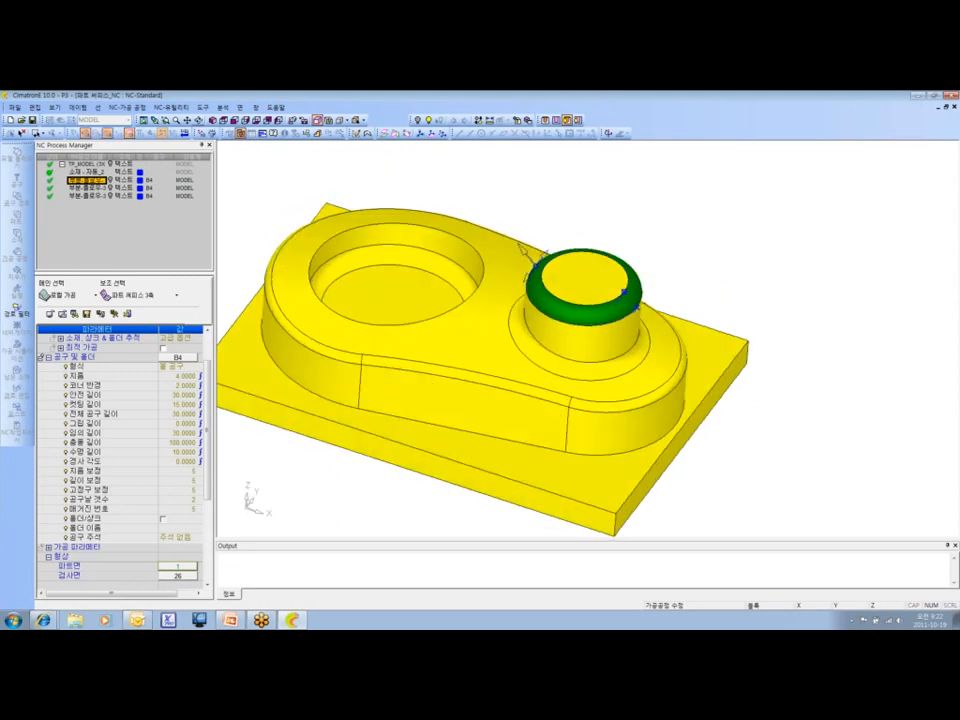
{"action": "middle_click_drag", "start_coordinate": [541, 312], "coordinate": [549, 276]}
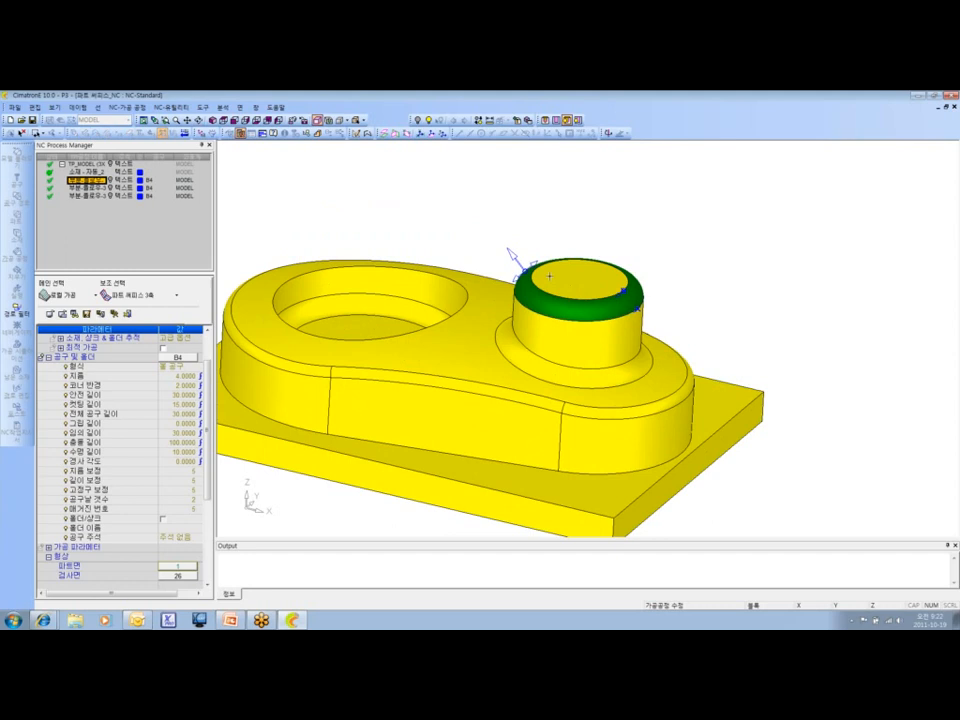
{"action": "scroll", "coordinate": [549, 276], "scroll_direction": "down", "scroll_amount": 2}
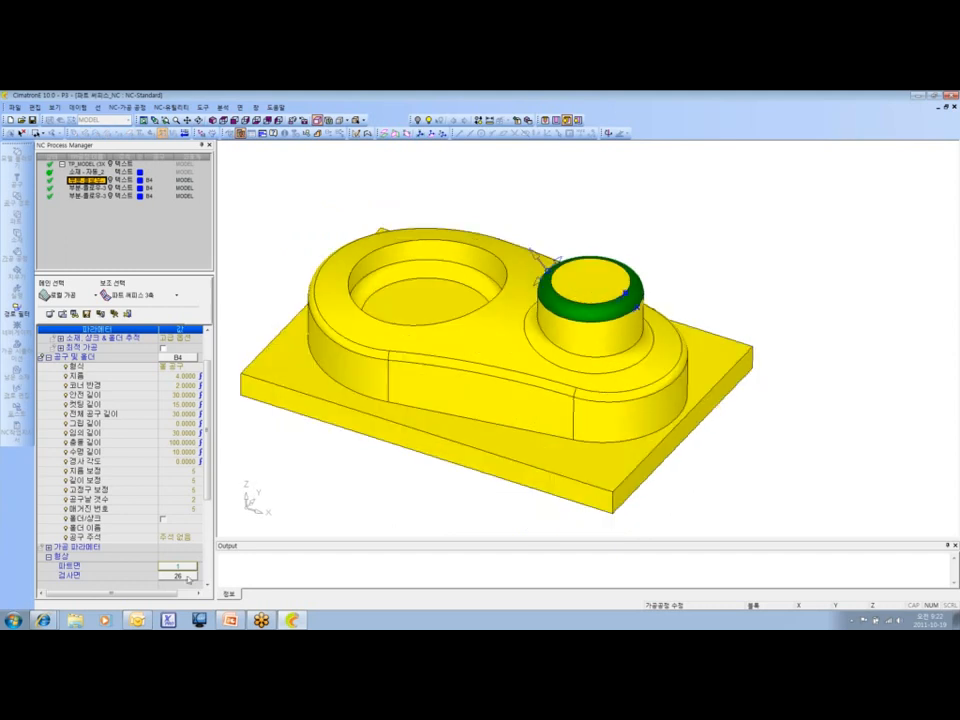
{"action": "left_click", "coordinate": [187, 578]}
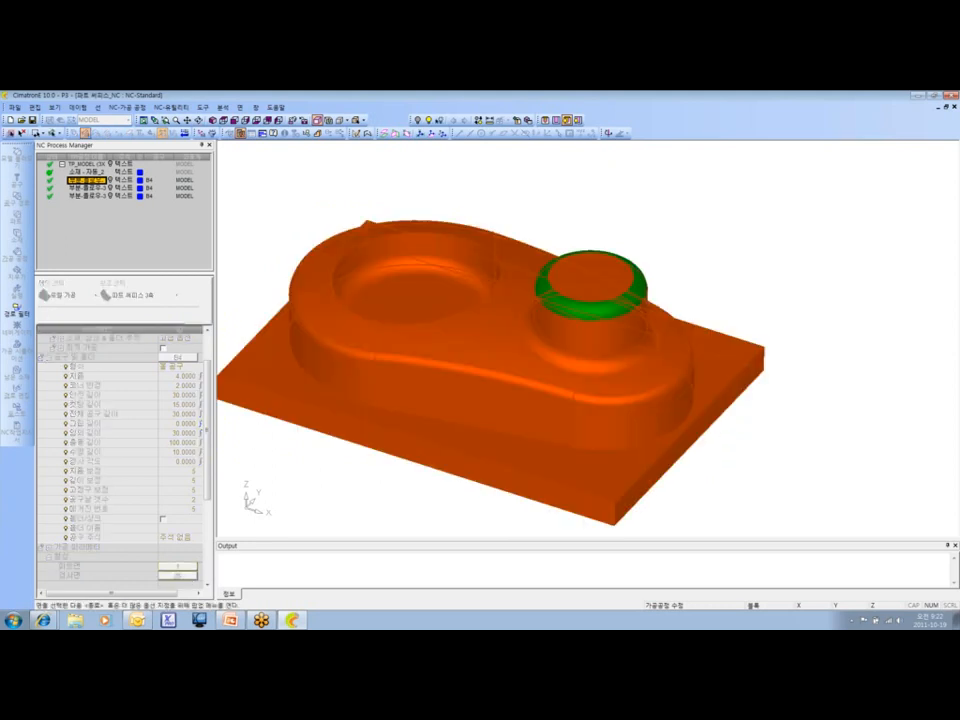
{"action": "scroll", "coordinate": [540, 310], "scroll_direction": "up", "scroll_amount": 1}
{"action": "middle_click_drag", "start_coordinate": [540, 310], "coordinate": [508, 283]}
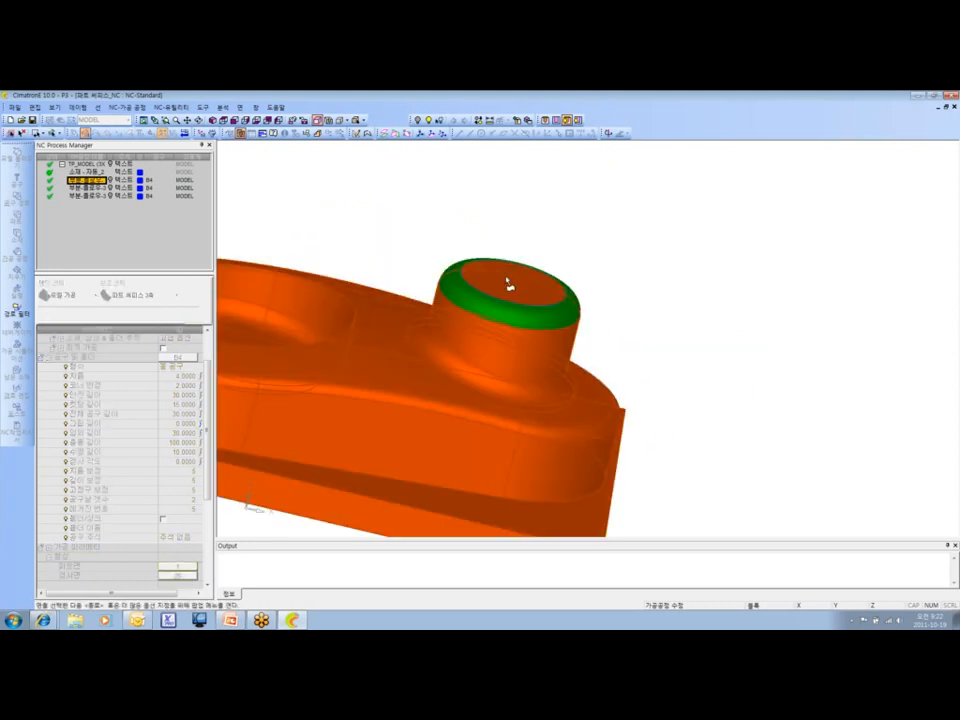
{"action": "left_click", "coordinate": [498, 288]}
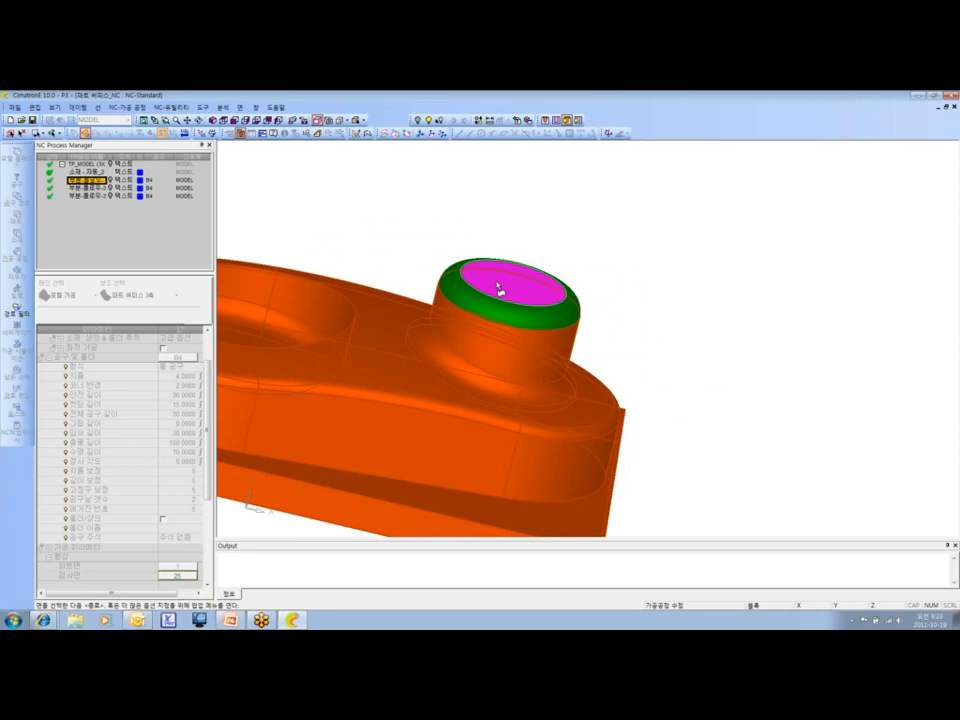
{"action": "middle_click", "coordinate": [498, 288]}
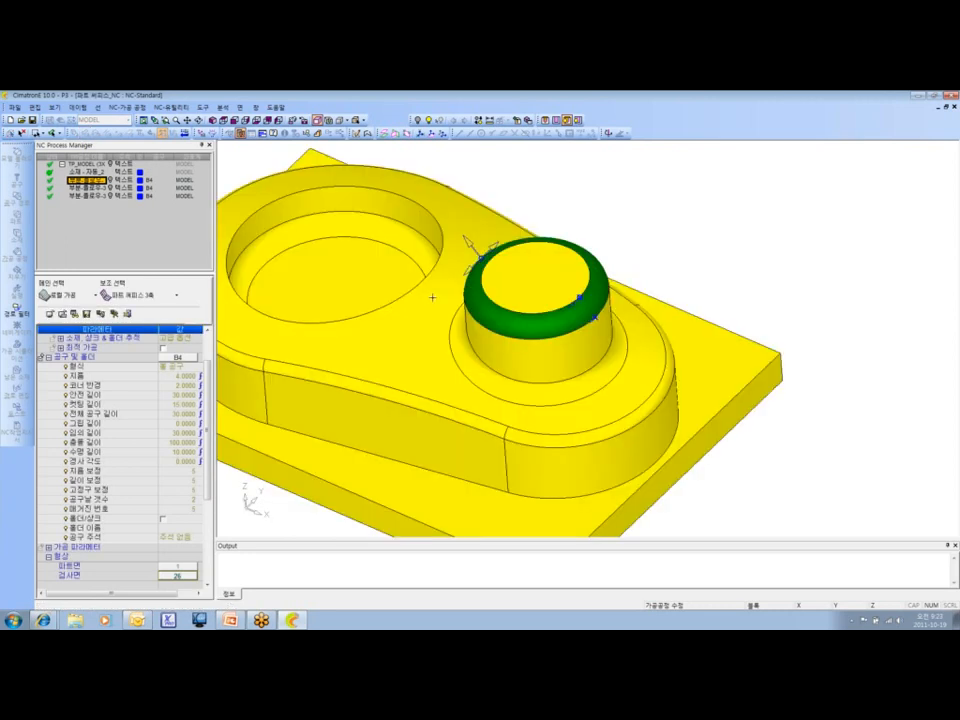
Save and calculate the boss fillet procedure (저장 및 계산), and leave its parameter editing with 취소.
{"action": "right_click", "coordinate": [248, 259]}
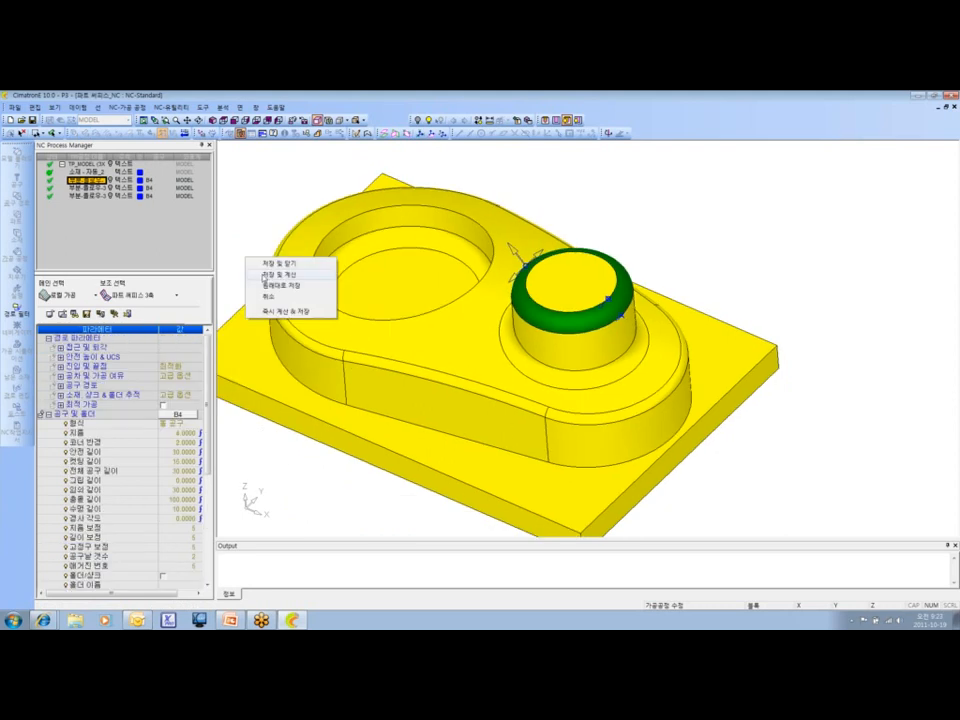
{"action": "left_click", "coordinate": [265, 274]}
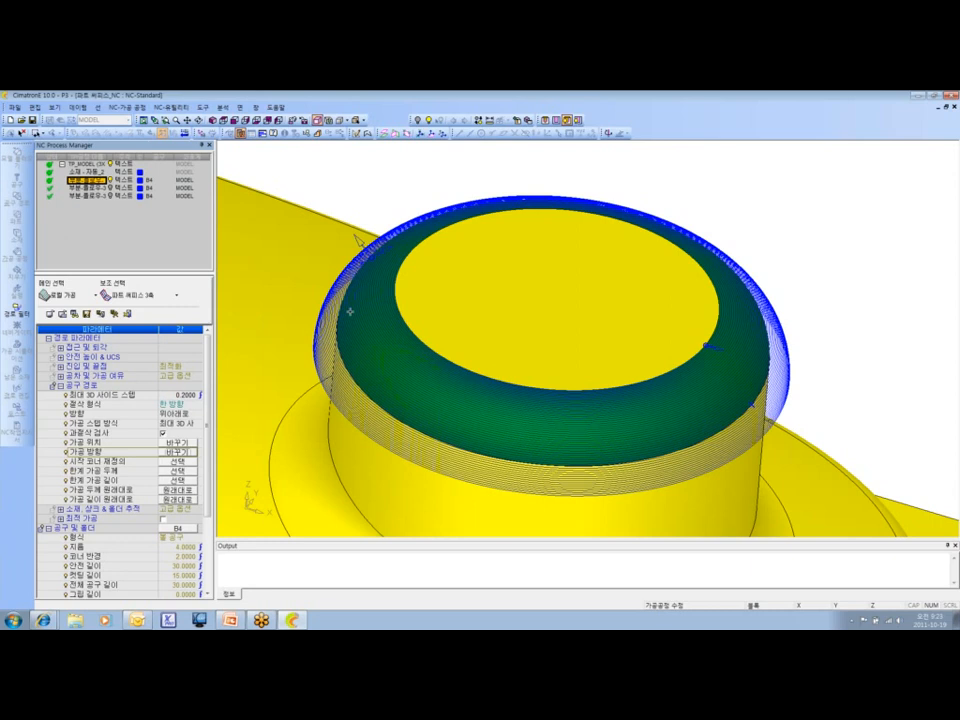
{"action": "right_click", "coordinate": [301, 310]}
{"action": "left_click", "coordinate": [340, 315]}
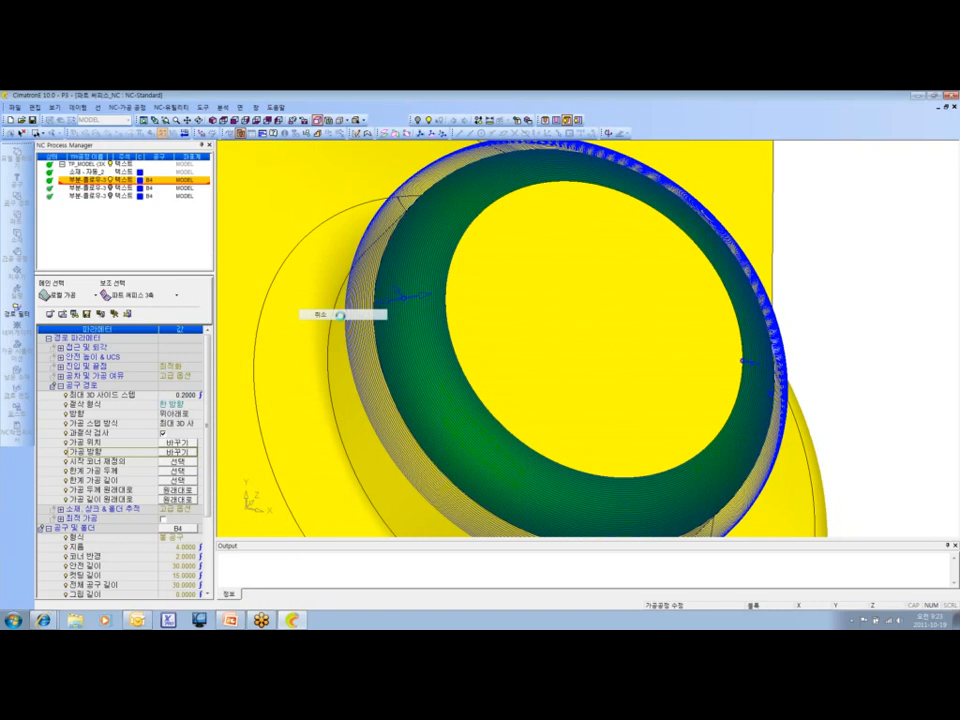
Show the toolpath of the third 부분-플로우 procedure and review the outer-edge fillets selected as its part surfaces (파트면).
{"action": "left_click", "coordinate": [87, 197]}
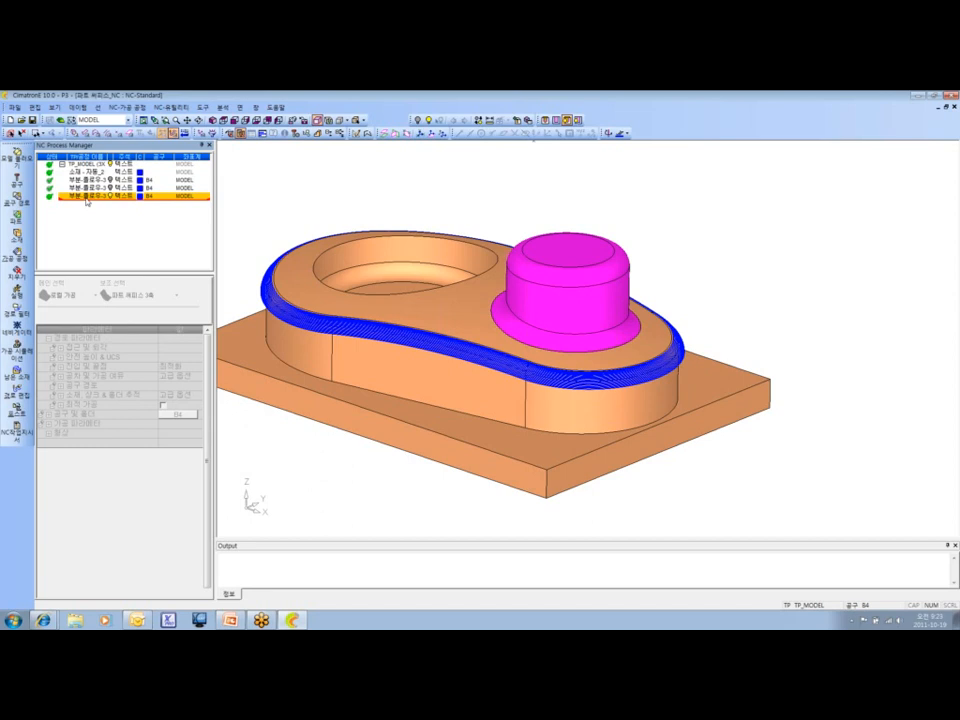
{"action": "double_click", "coordinate": [87, 197]}
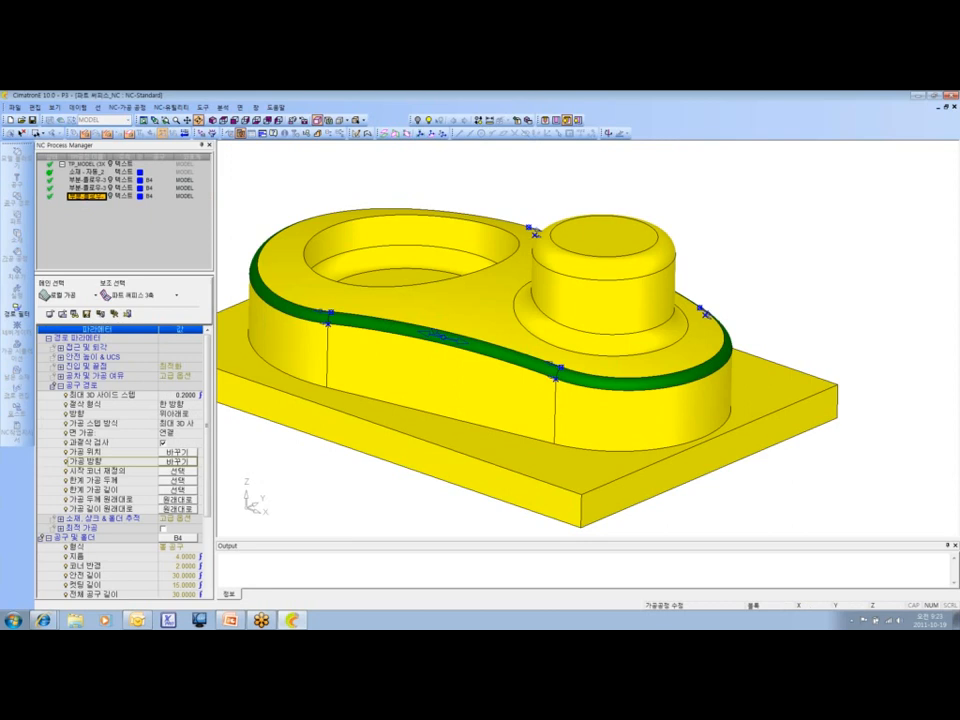
{"action": "left_click_drag", "start_coordinate": [512, 365], "coordinate": [501, 431], "text": "ctrl"}
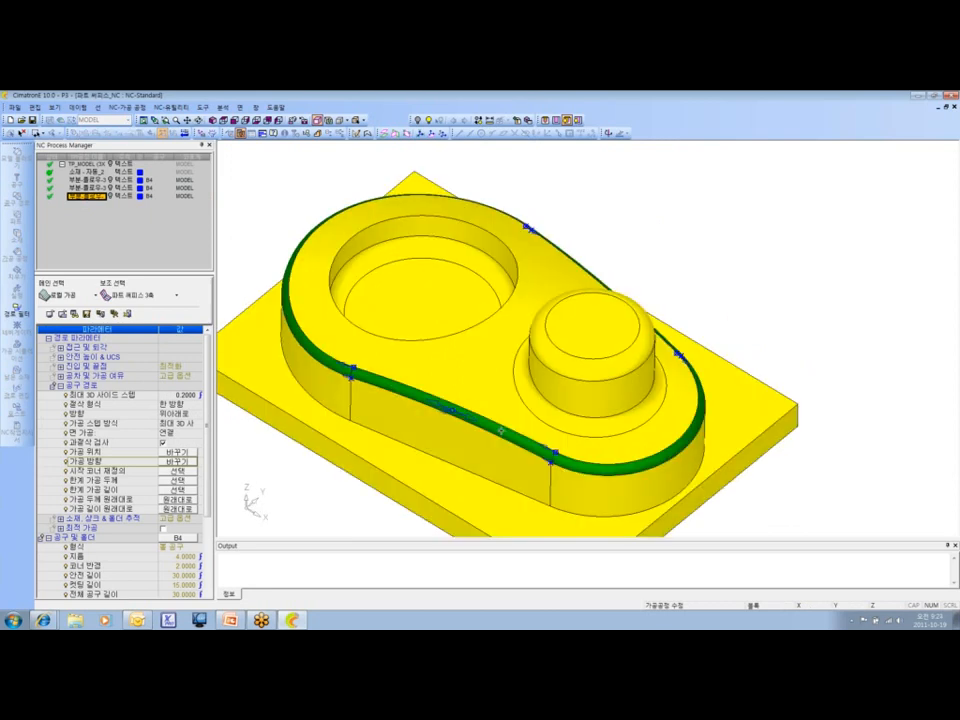
{"action": "scroll", "coordinate": [186, 575], "scroll_direction": "down", "scroll_amount": 6}
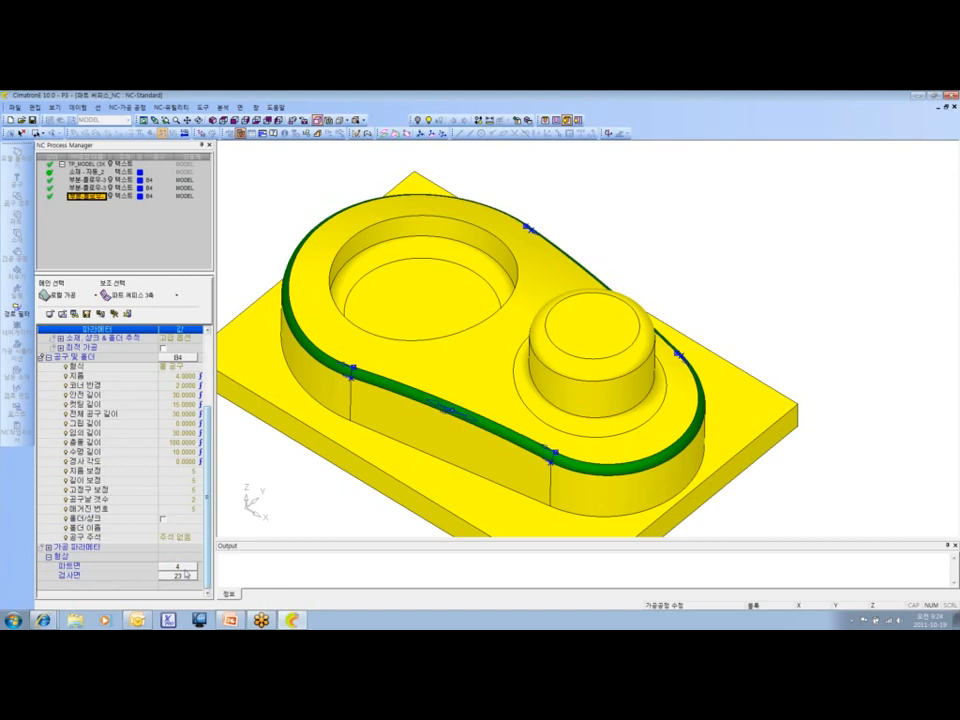
{"action": "left_click", "coordinate": [186, 575]}
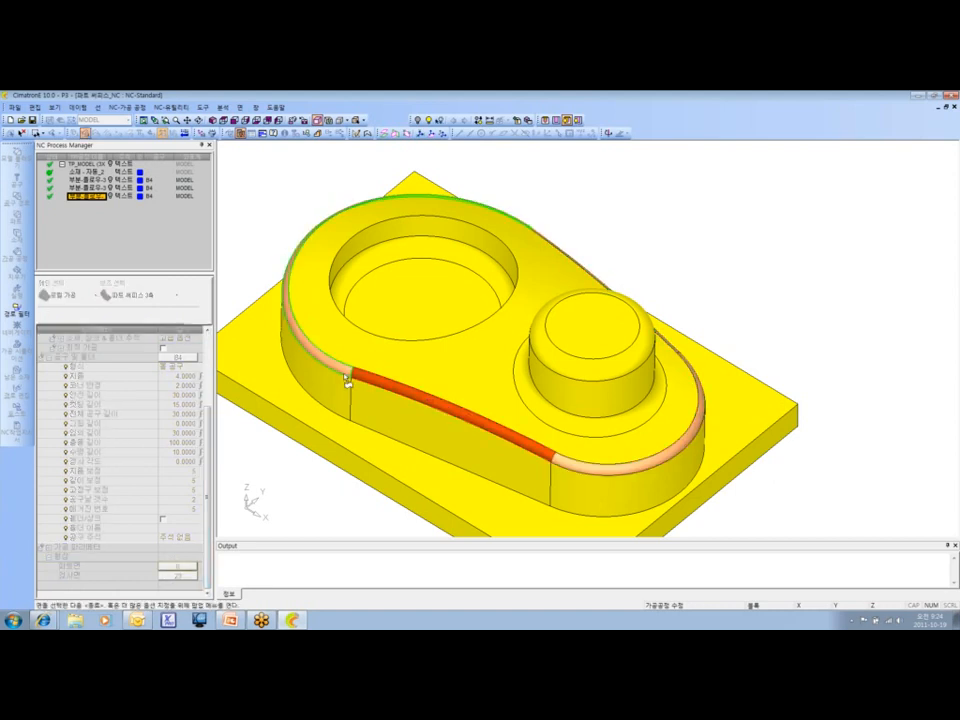
{"action": "middle_click", "coordinate": [347, 381]}
{"action": "left_click_drag", "start_coordinate": [347, 381], "coordinate": [290, 260], "text": "ctrl"}
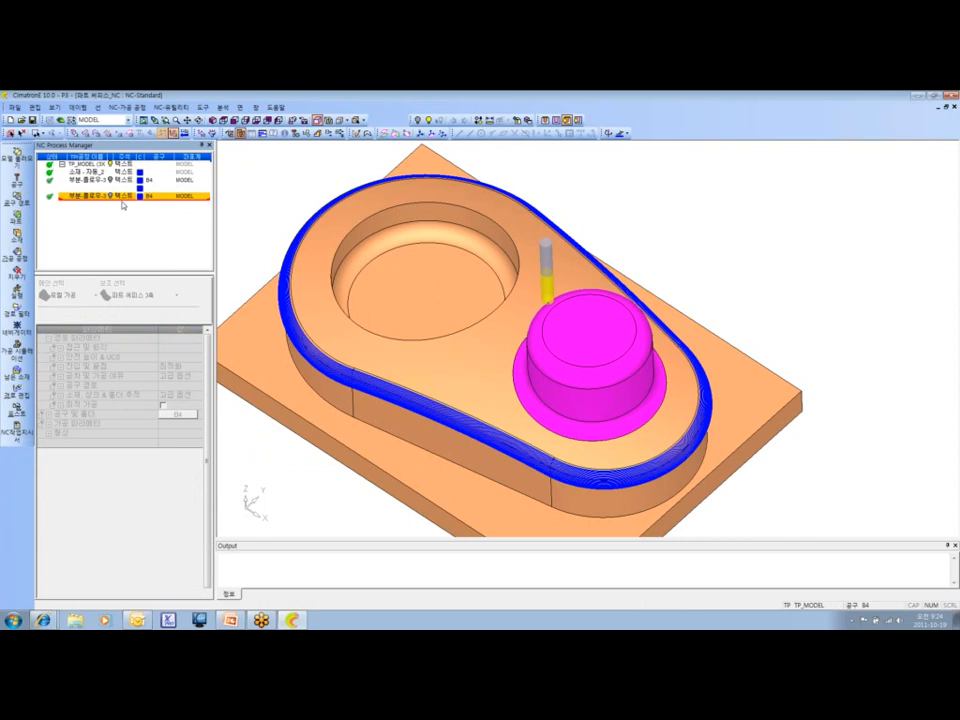
{"action": "left_click_drag", "start_coordinate": [315, 208], "coordinate": [386, 576], "text": "ctrl"}
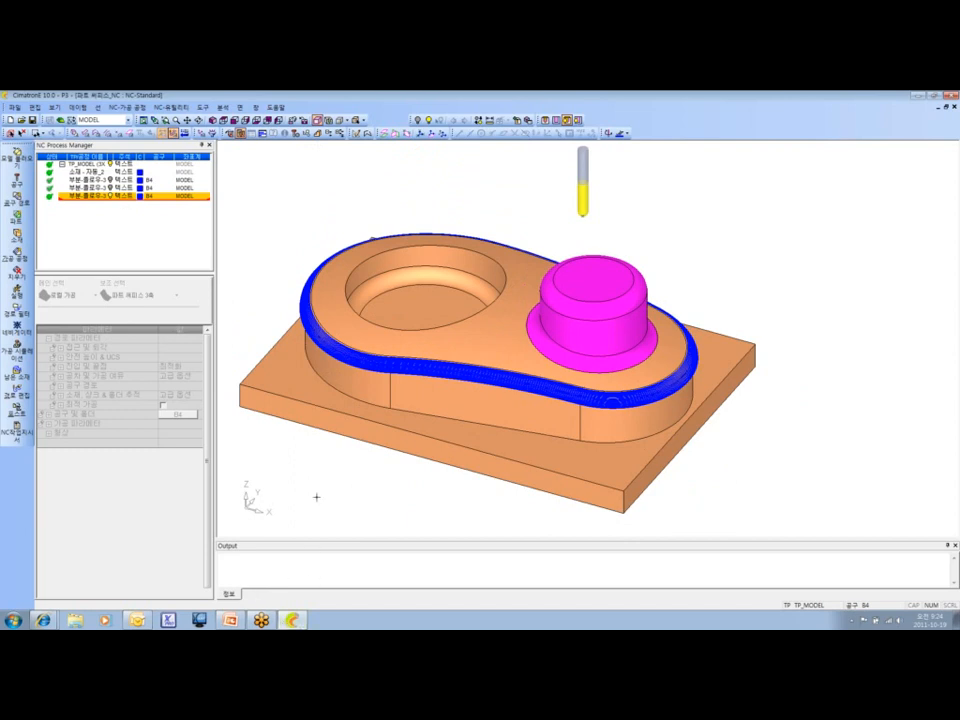
{"action": "scroll", "coordinate": [371, 494], "scroll_direction": "up", "scroll_amount": 1}
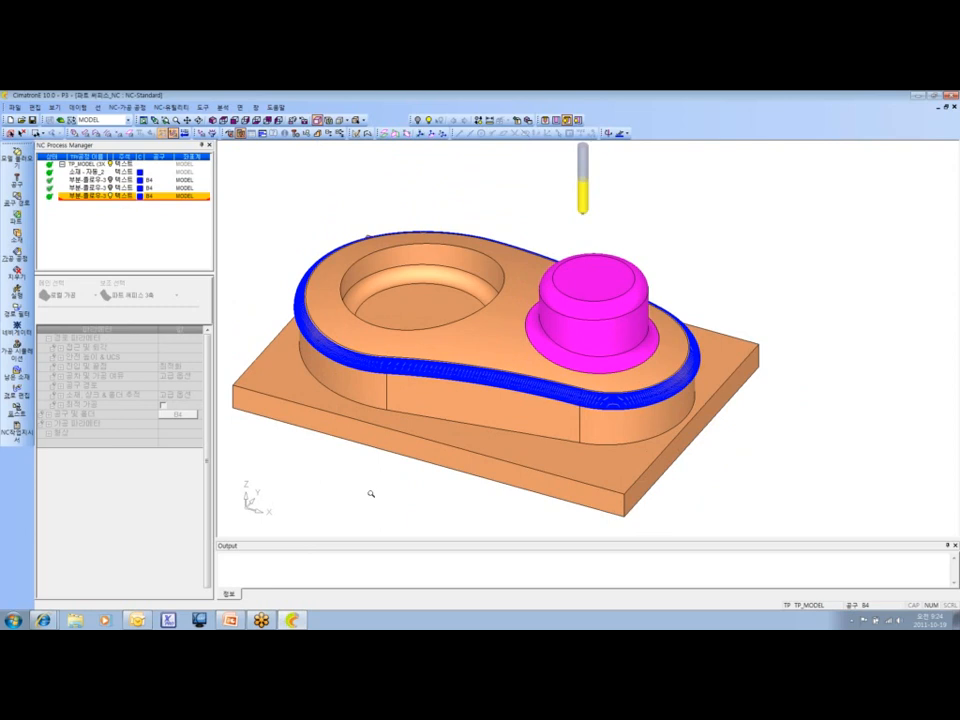
{"action": "scroll", "coordinate": [371, 494], "scroll_direction": "up", "scroll_amount": 1}
{"action": "middle_click_drag", "start_coordinate": [371, 494], "coordinate": [392, 473], "text": "ctrl"}
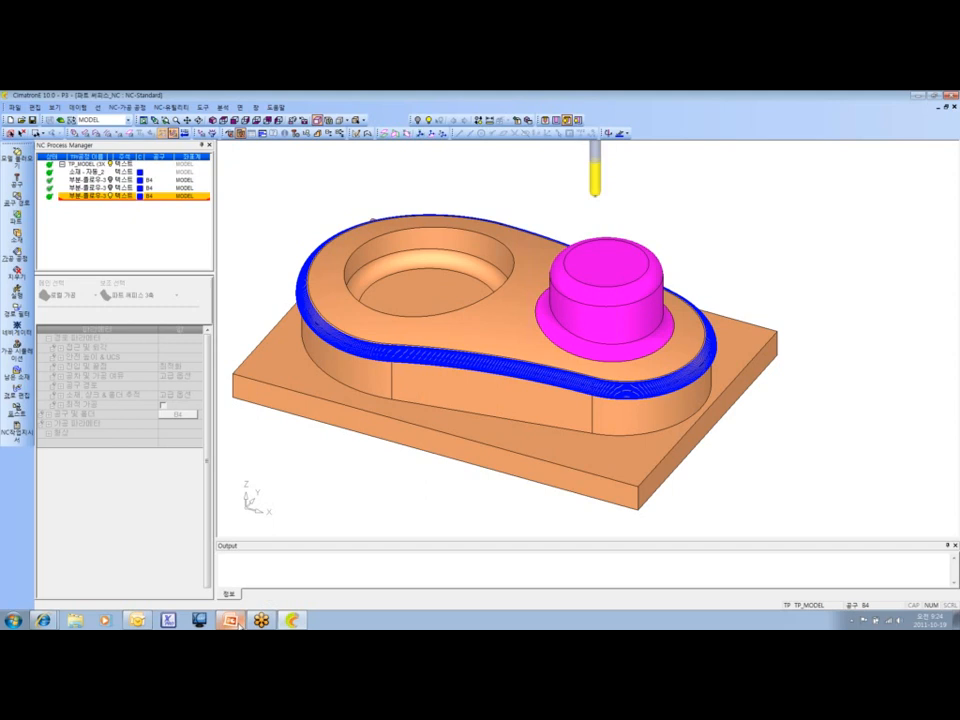
Switch to PowerPoint and show the 모델링&NC - Q&A overview slide.
{"action": "left_click", "coordinate": [232, 621]}
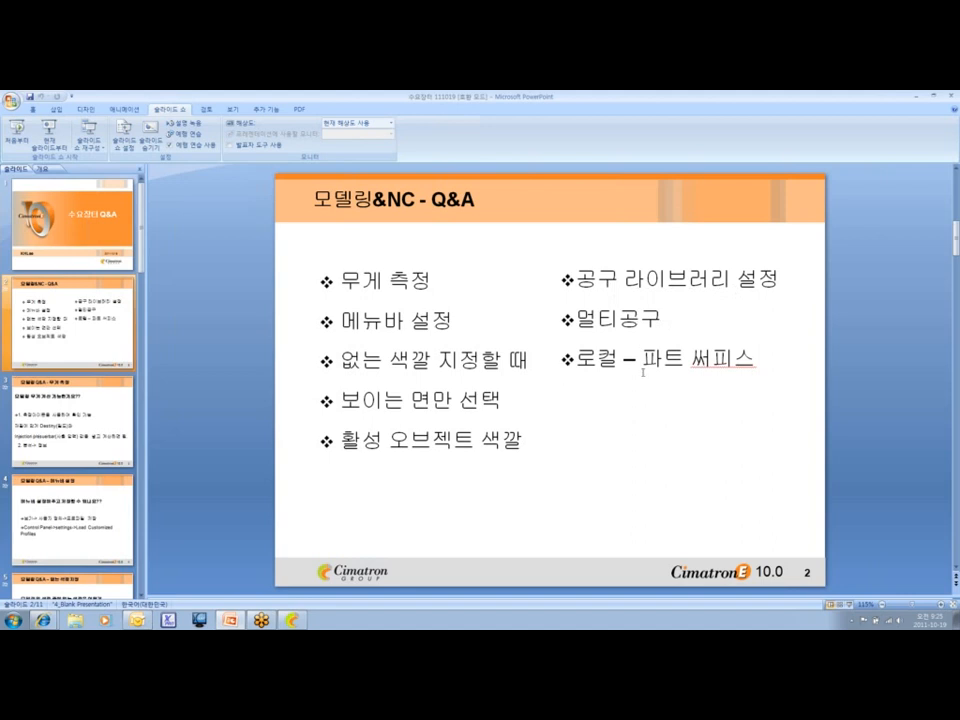
{"action": "left_click", "coordinate": [762, 362]}
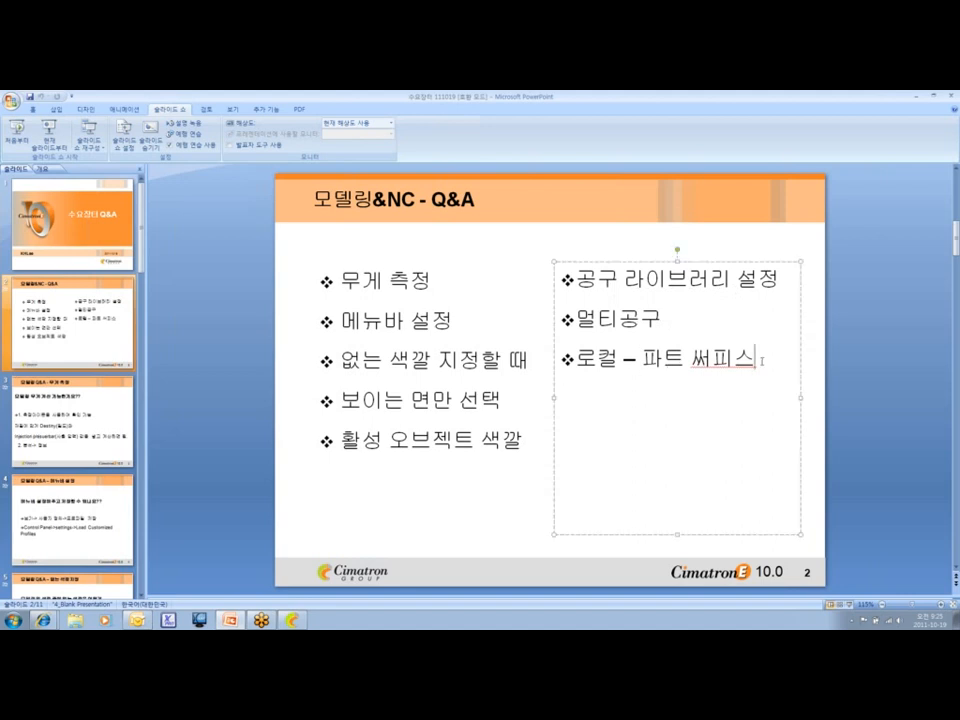
{"action": "left_click", "coordinate": [817, 361]}
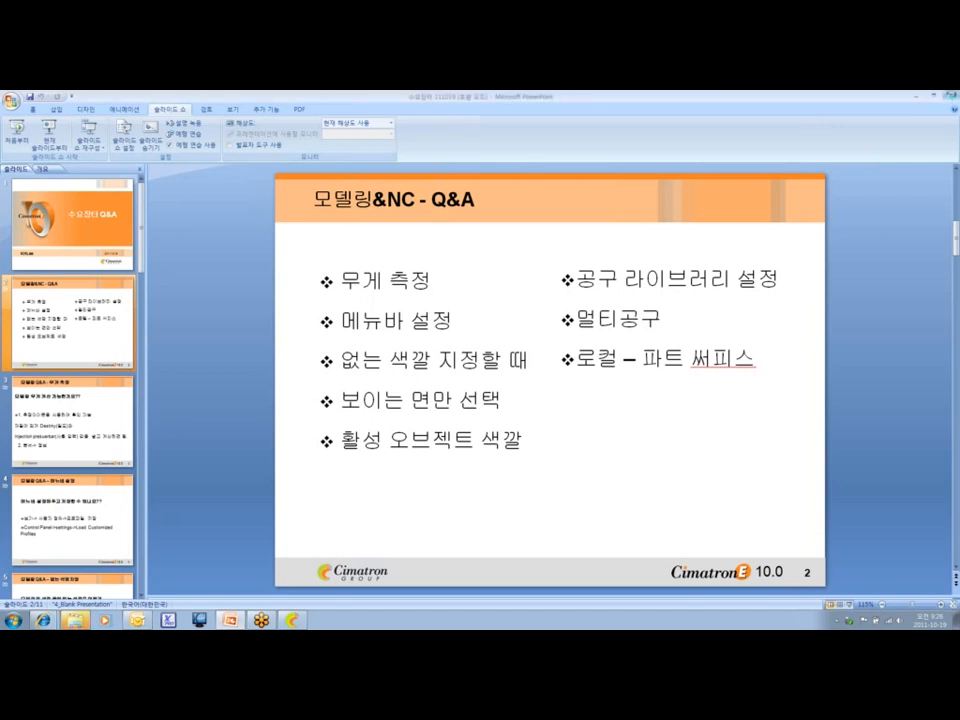
{"action": "left_click", "coordinate": [921, 97]}
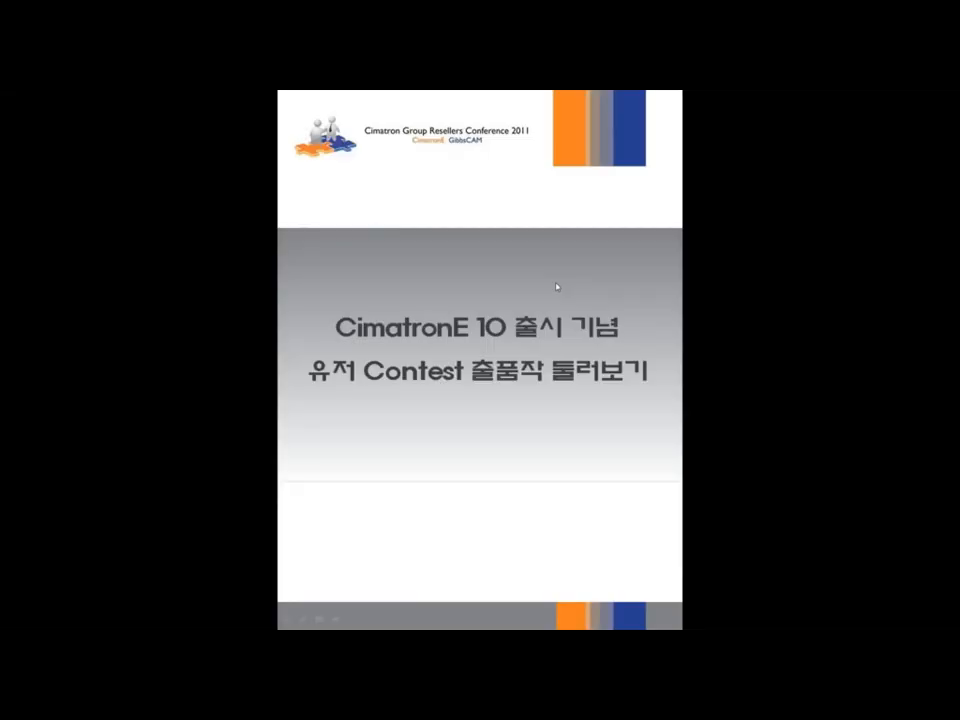
{"action": "left_click", "coordinate": [769, 263]}
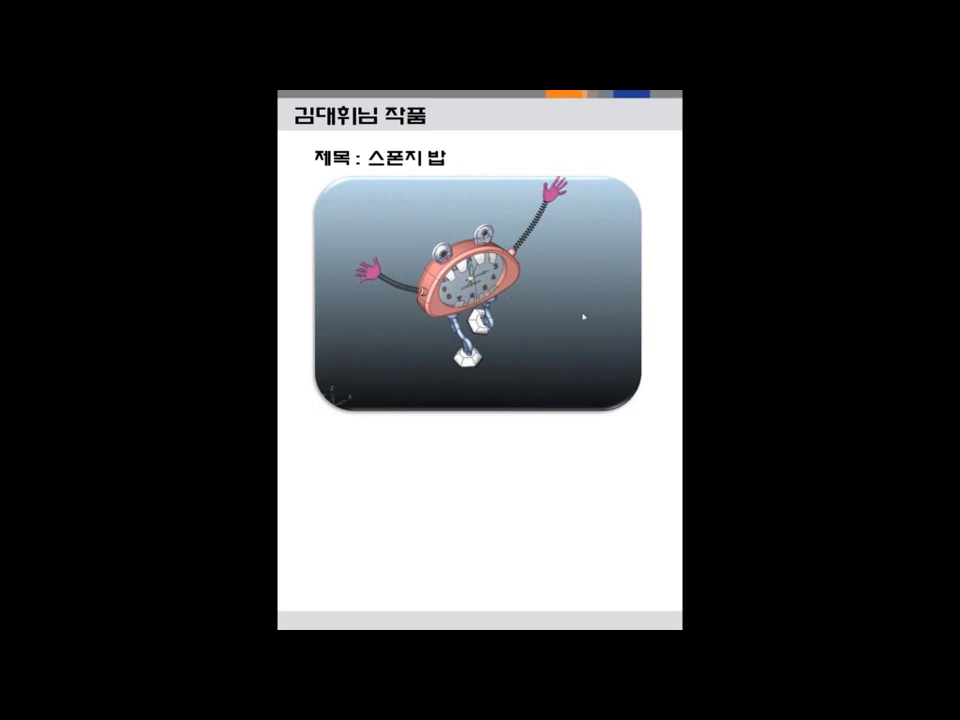
{"action": "left_click", "coordinate": [797, 302]}
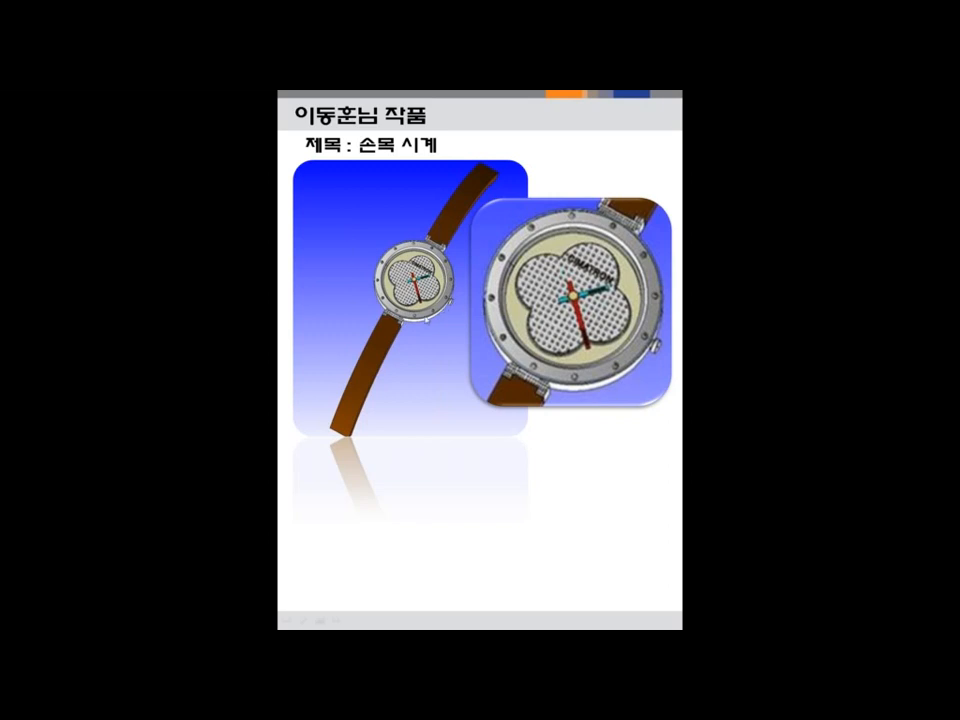
{"action": "left_click", "coordinate": [447, 311]}
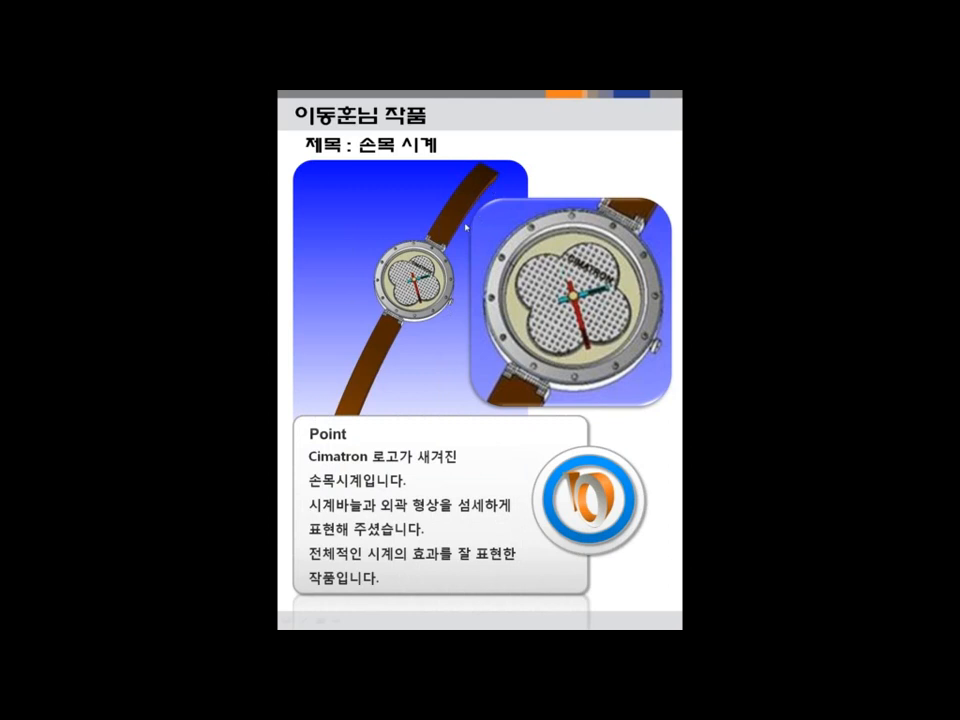
{"action": "left_click", "coordinate": [721, 276]}
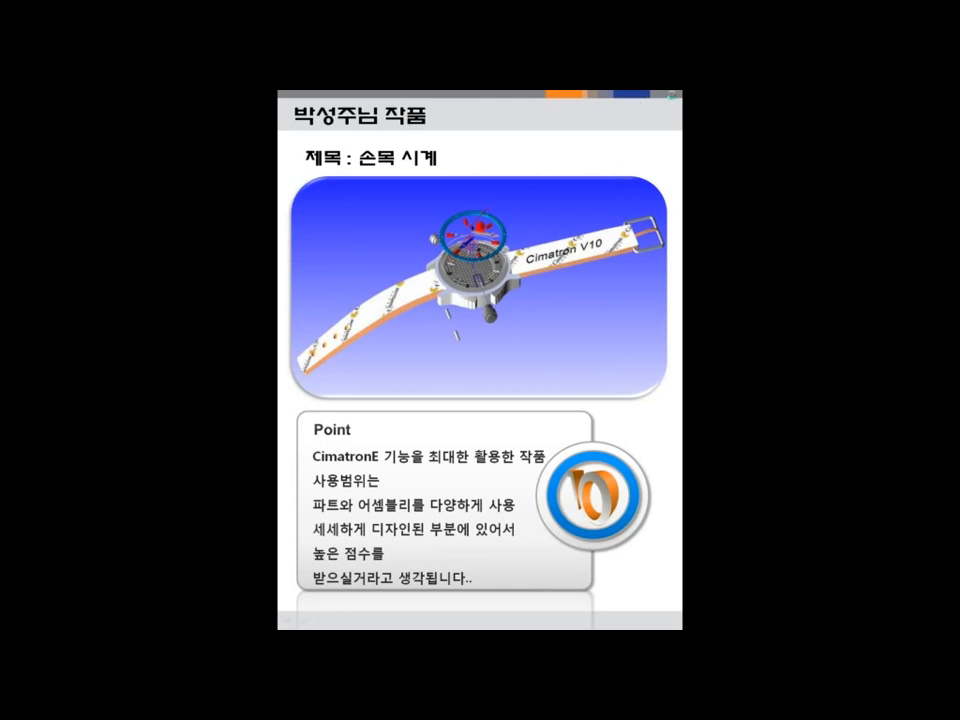
{"action": "left_click", "coordinate": [673, 99]}
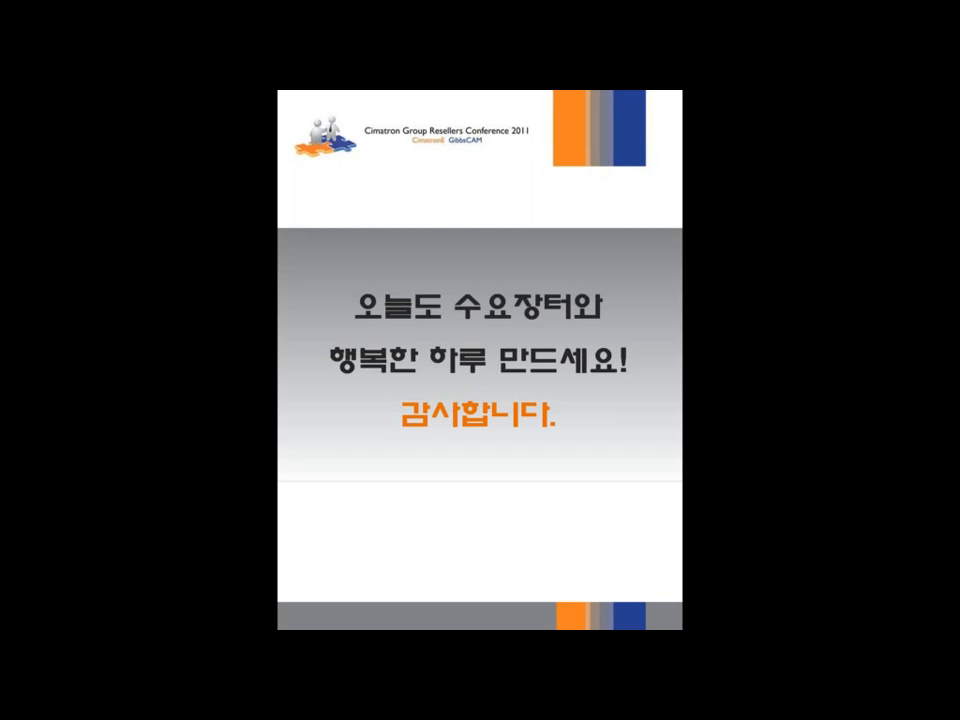
{"action": "left_click", "coordinate": [673, 99]}
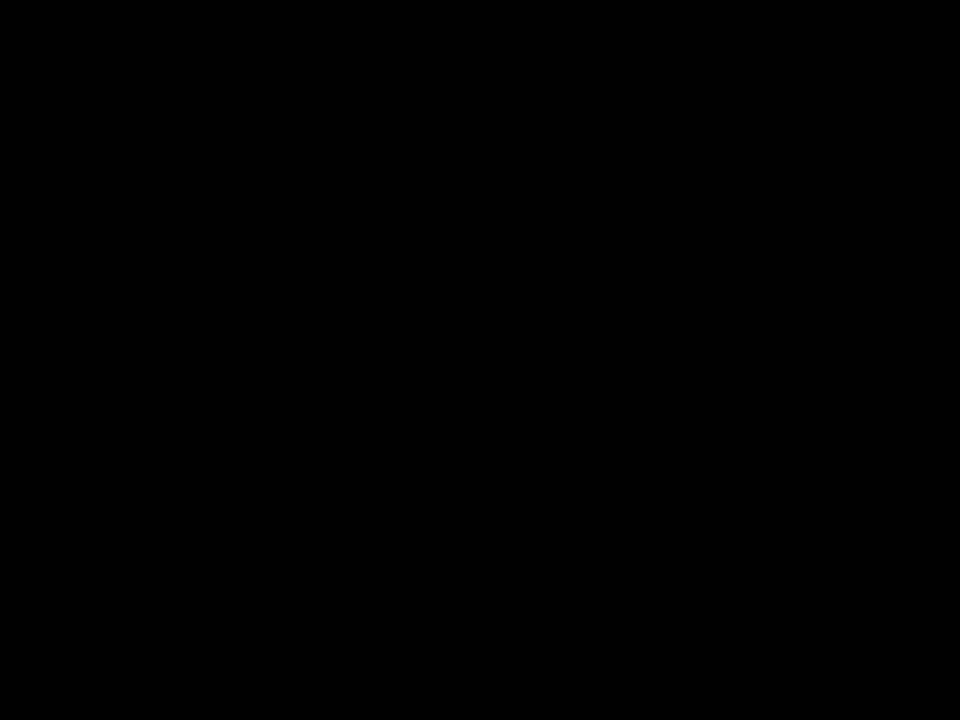